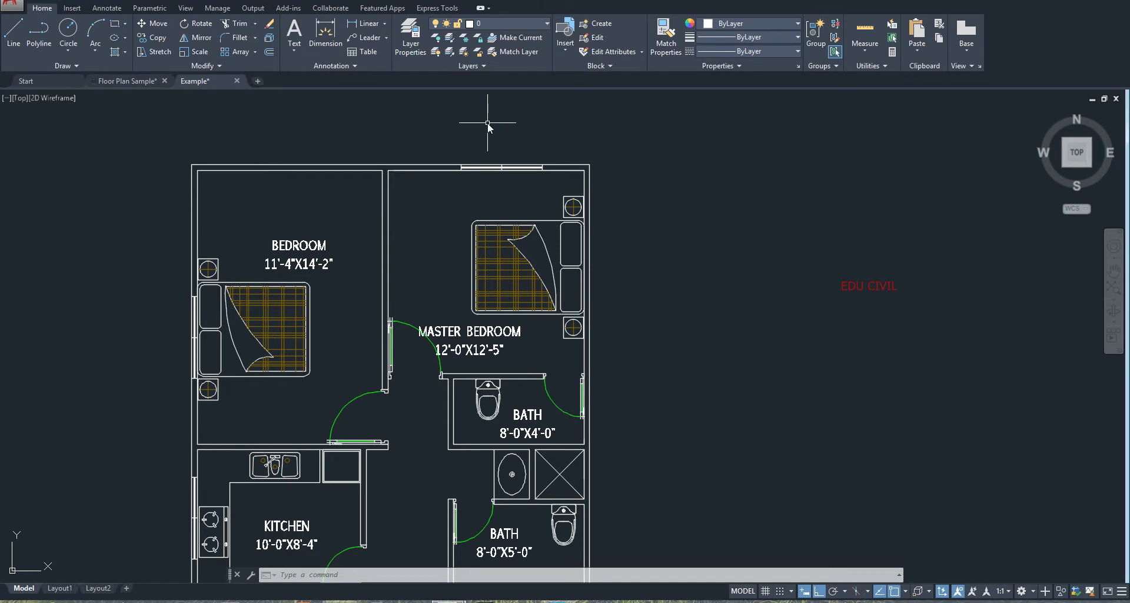
type("LA")
key("Return")
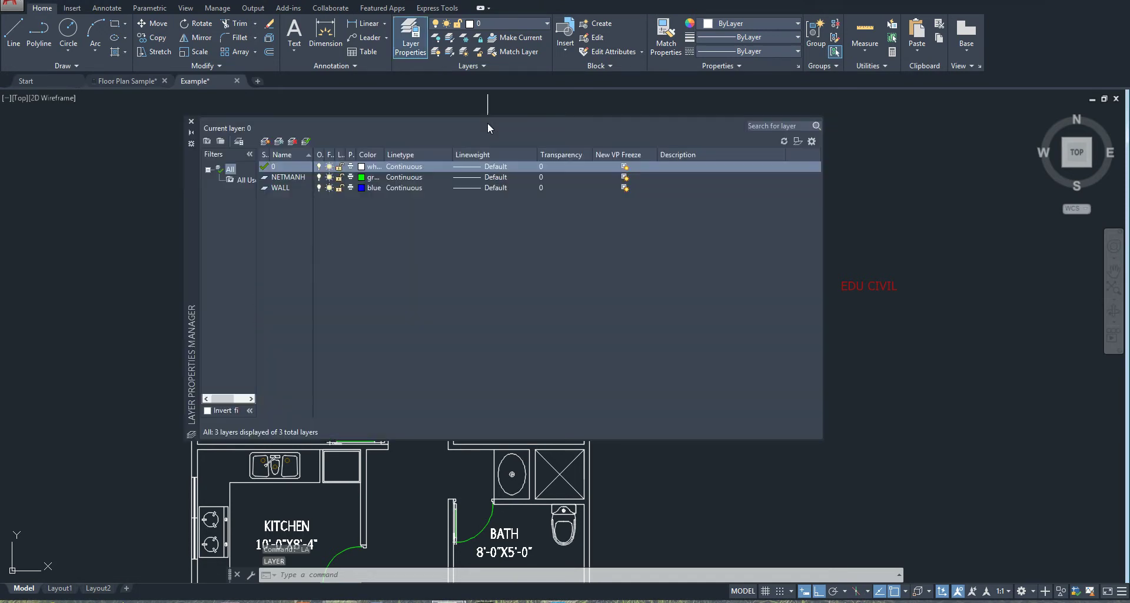
left_click(191, 121)
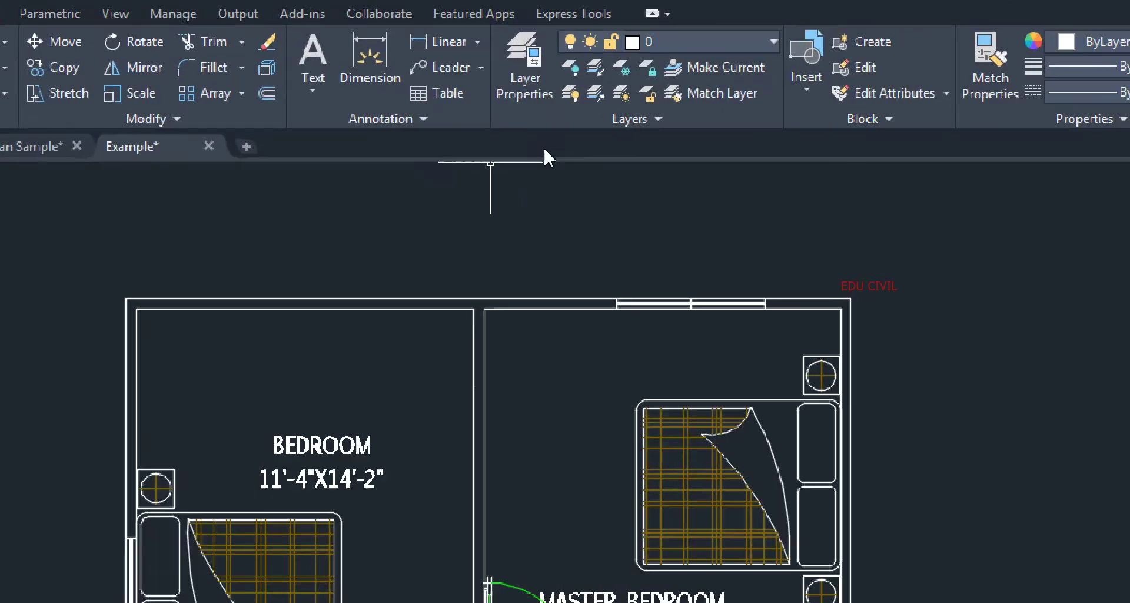
Create a new layer in the layer properties and try to name it Wall.
left_click(545, 89)
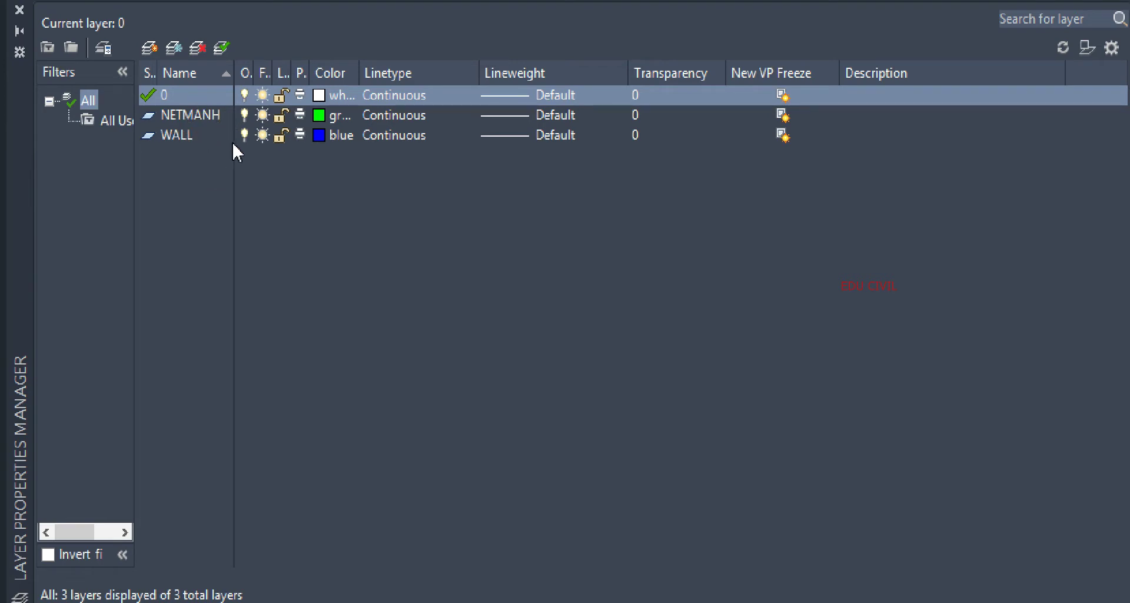
left_click(149, 50)
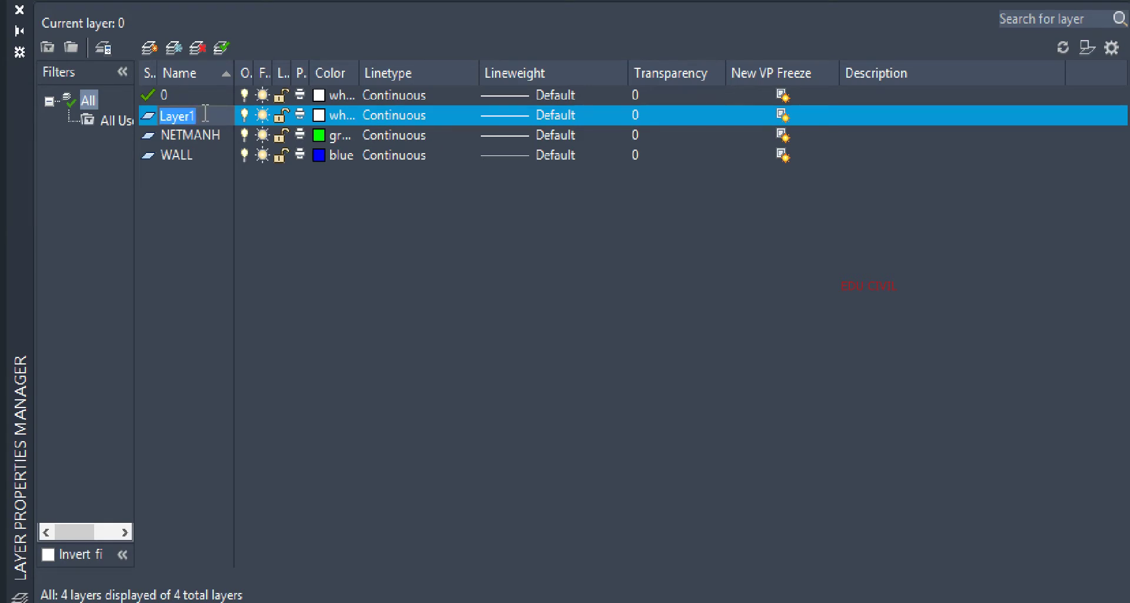
type("Wall")
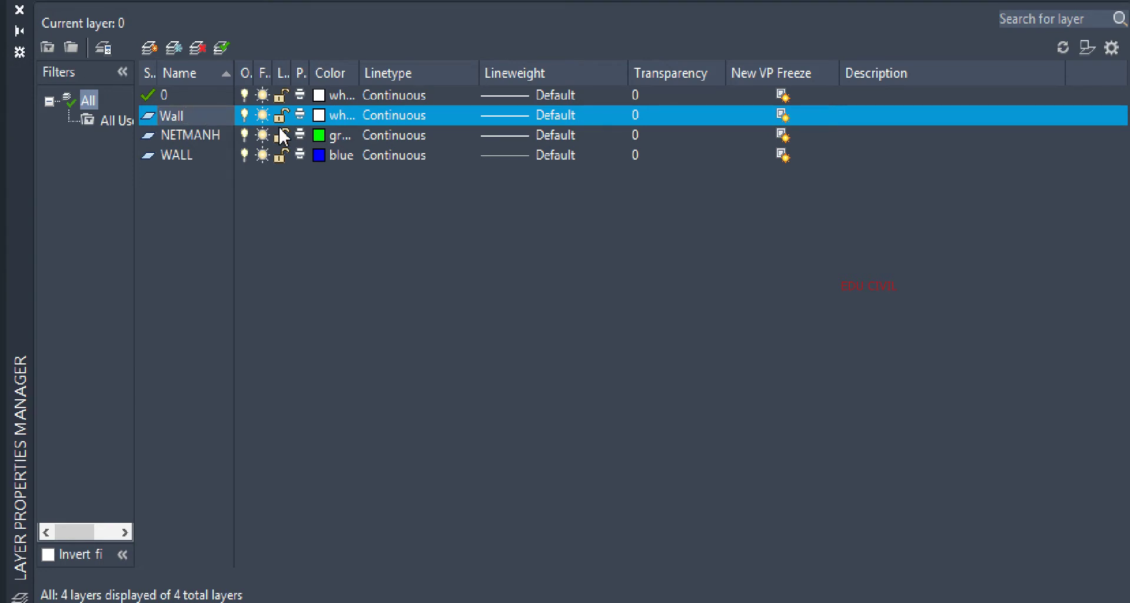
left_click(320, 115)
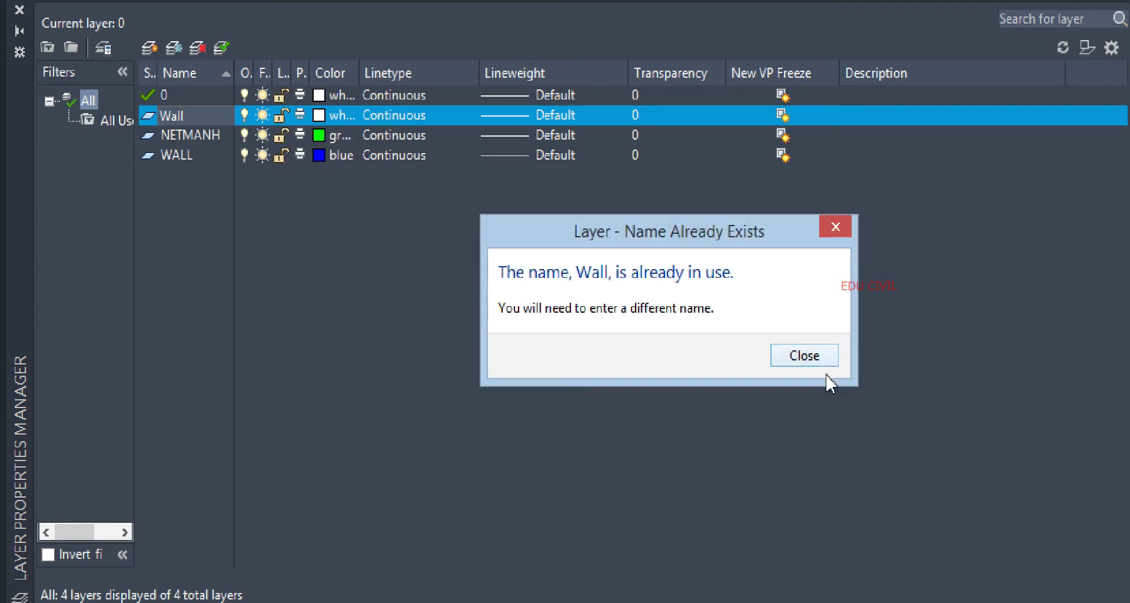
left_click(836, 232)
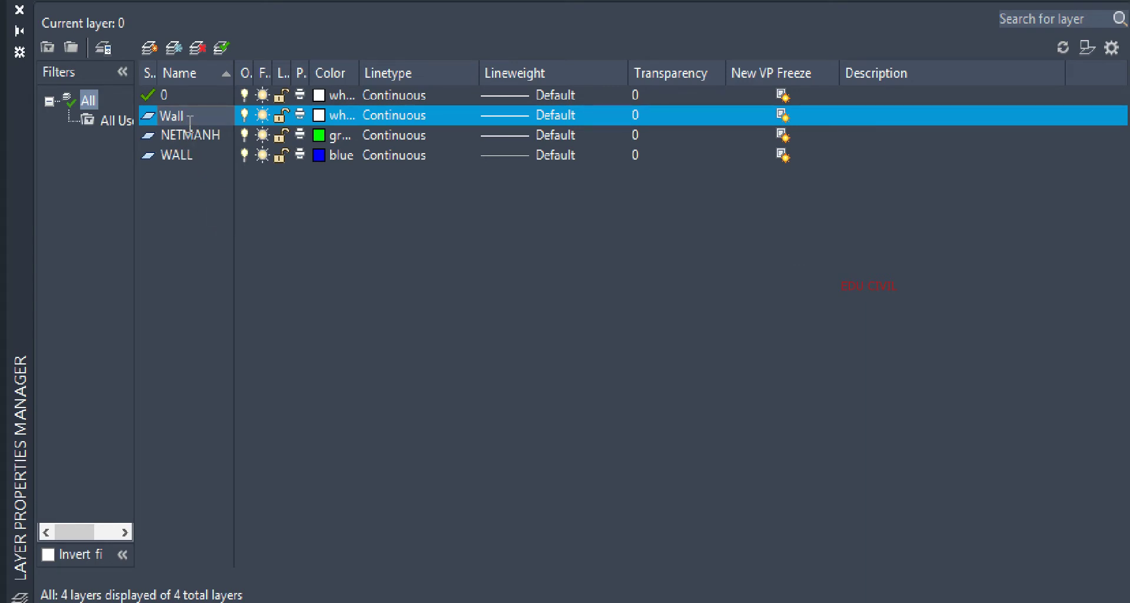
Name the new layer Window.
left_click_drag(200, 121, 157, 118)
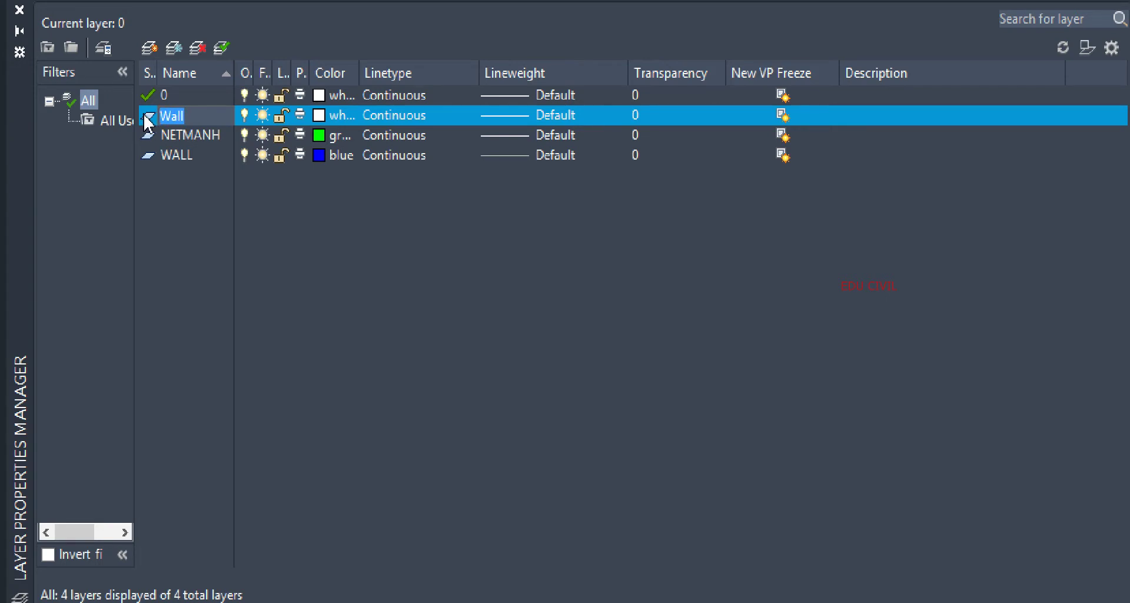
type("Windoe")
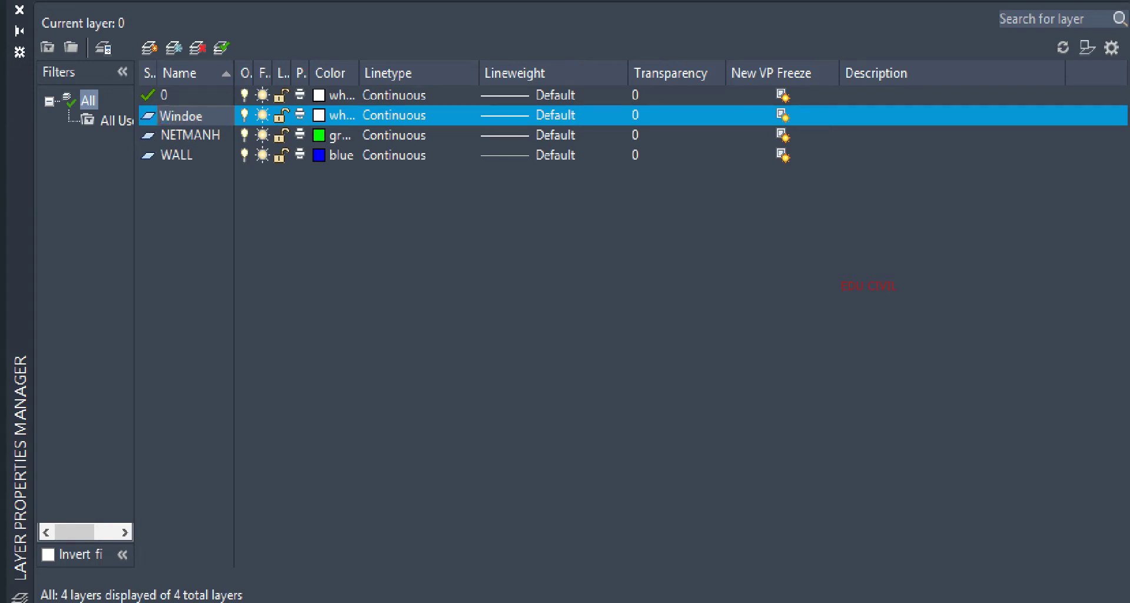
key("BackSpace")
type("w")
left_click(381, 269)
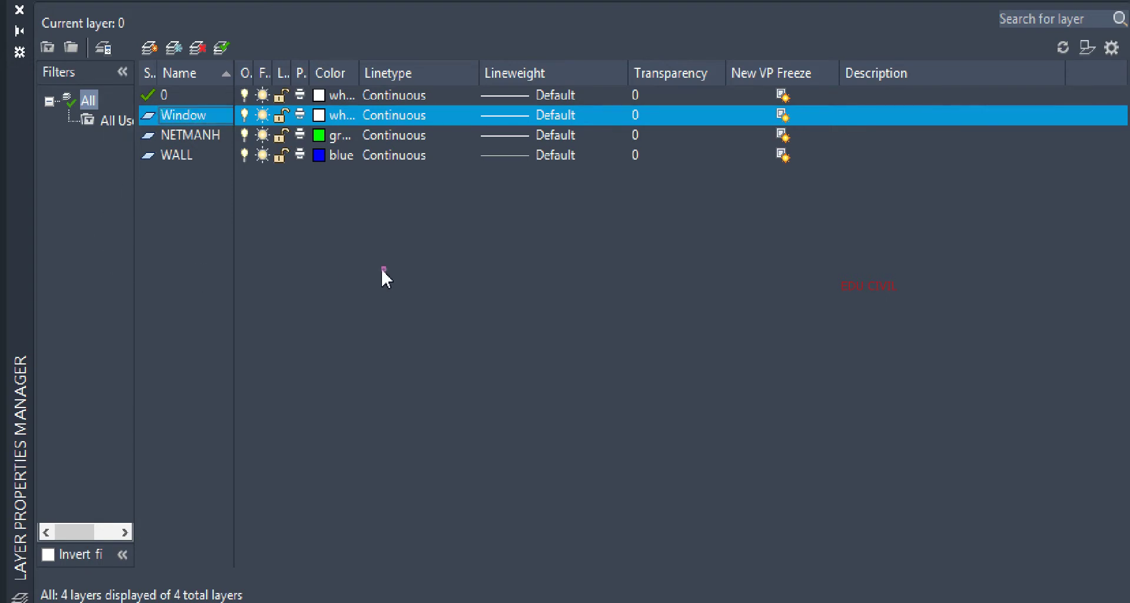
Set the Window layer's color to red.
left_click(329, 115)
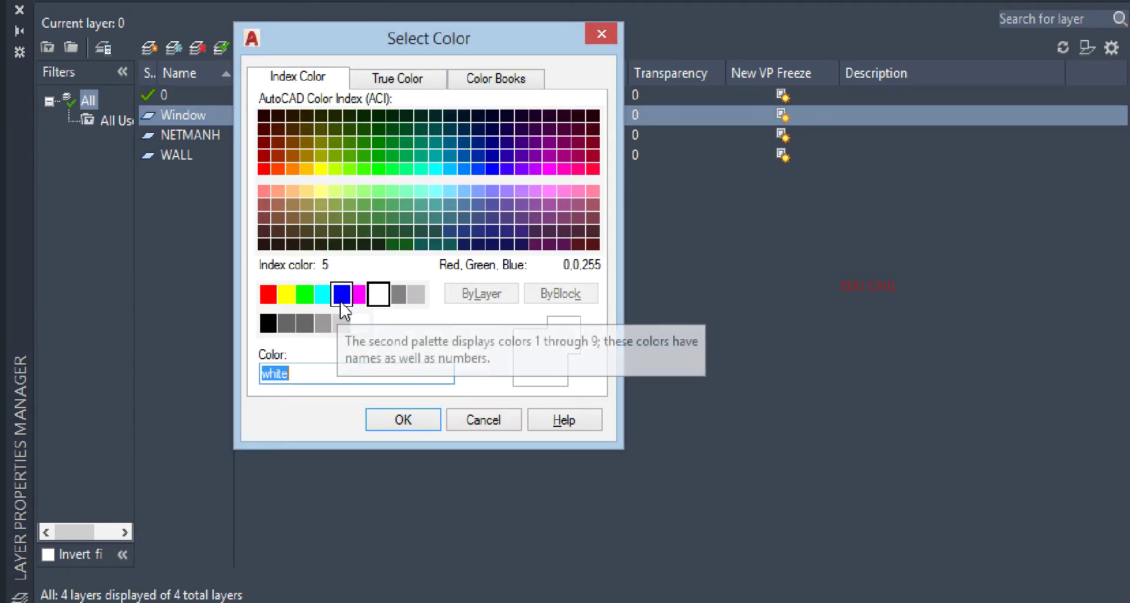
left_click(268, 294)
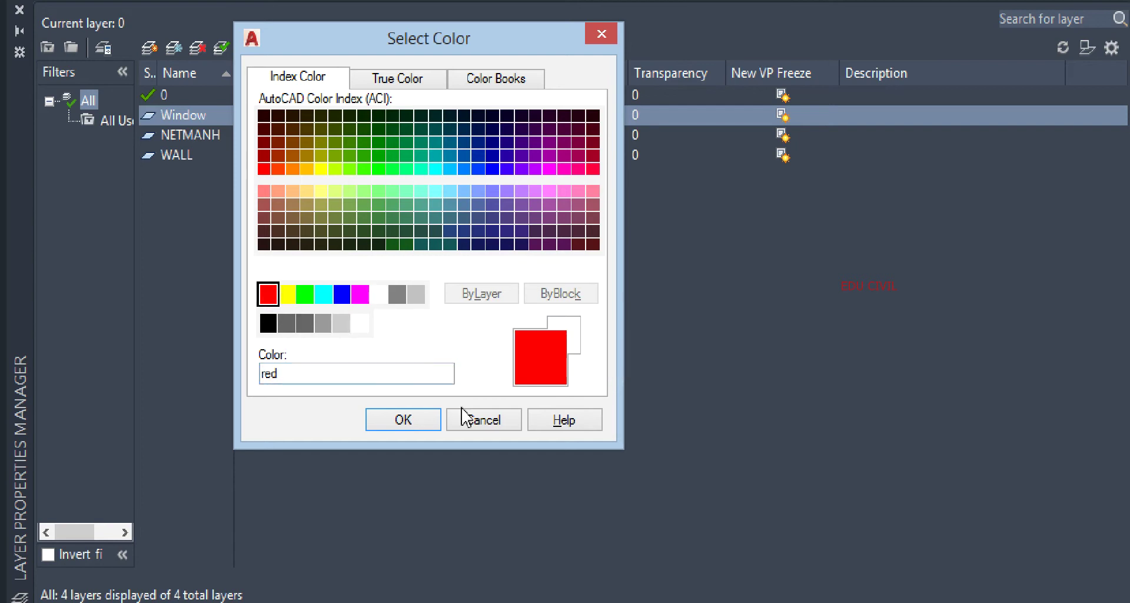
left_click(405, 421)
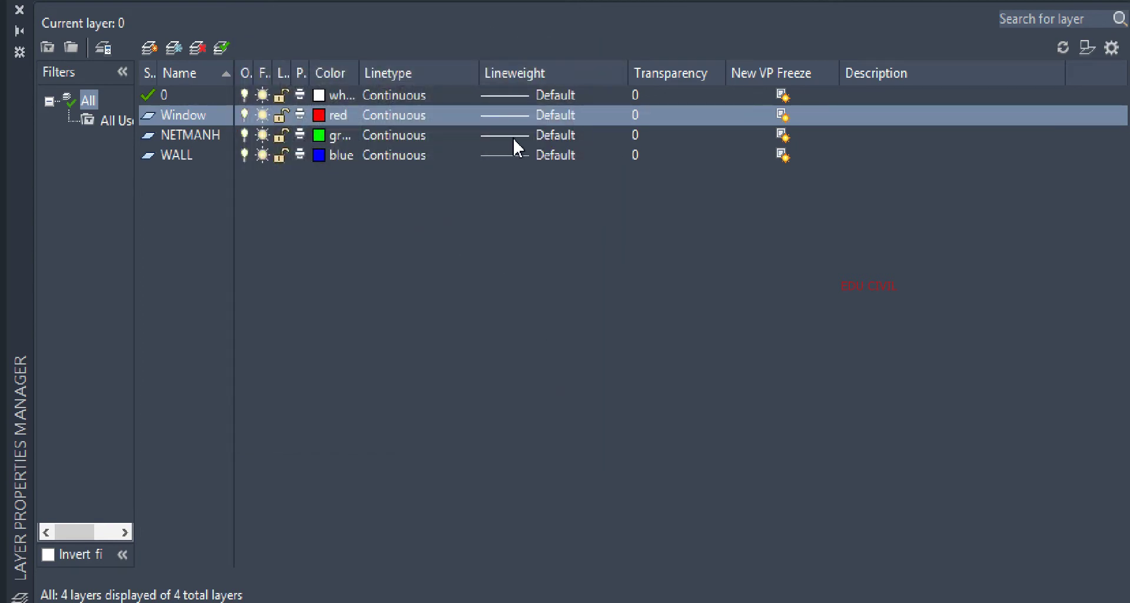
Review the linetype and lineweight options offered for the Window layer without changing them.
left_click(403, 120)
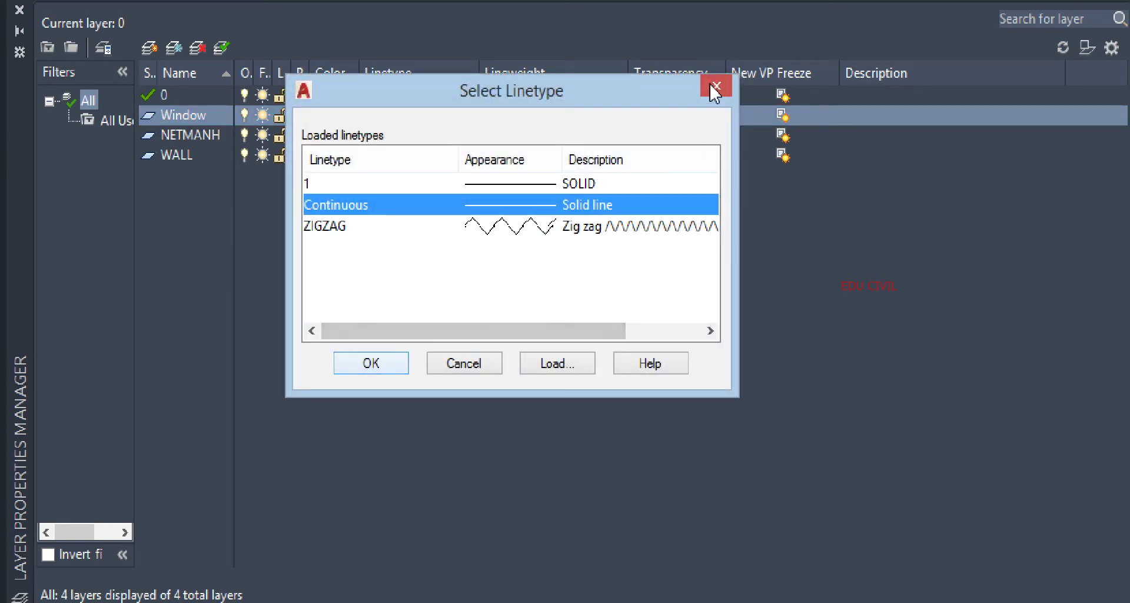
left_click(714, 89)
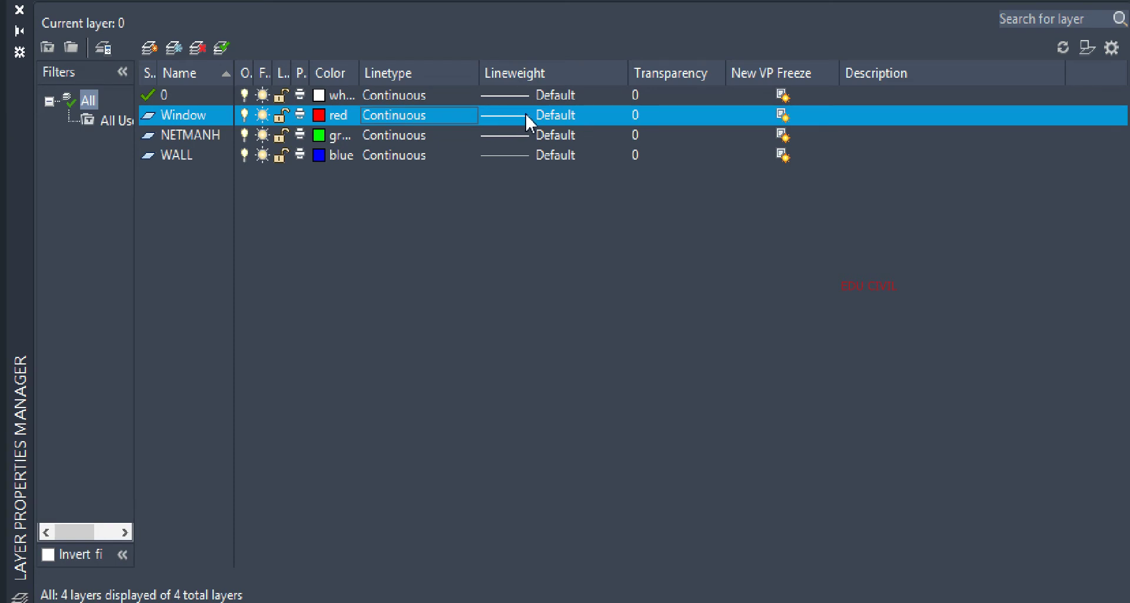
left_click(555, 122)
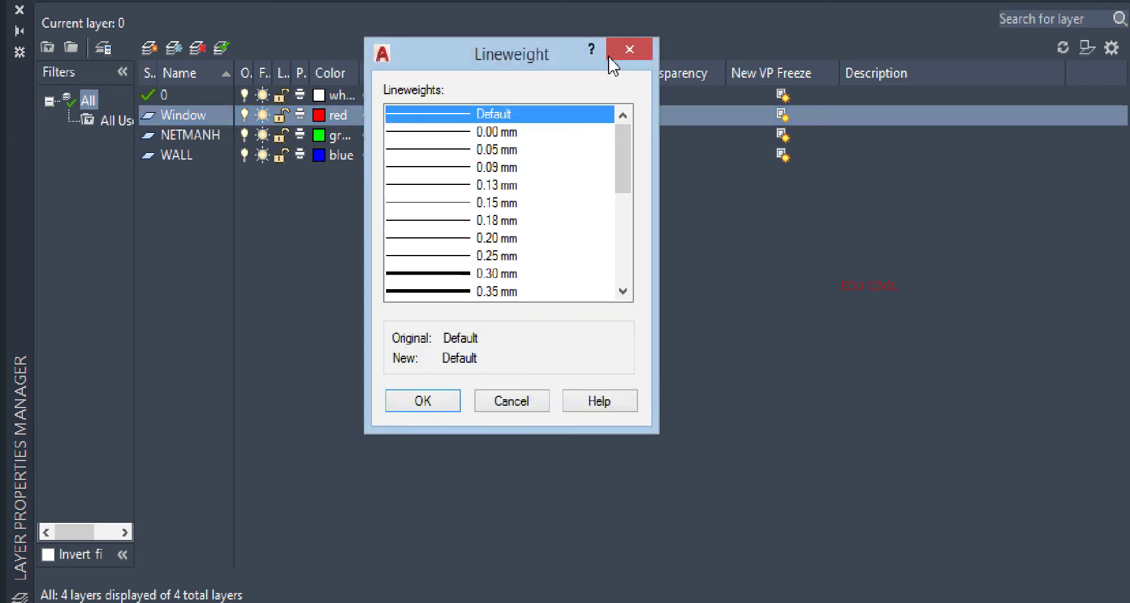
left_click(630, 51)
Set the WALL layer's lineweight to 0.30 mm.
left_click(556, 156)
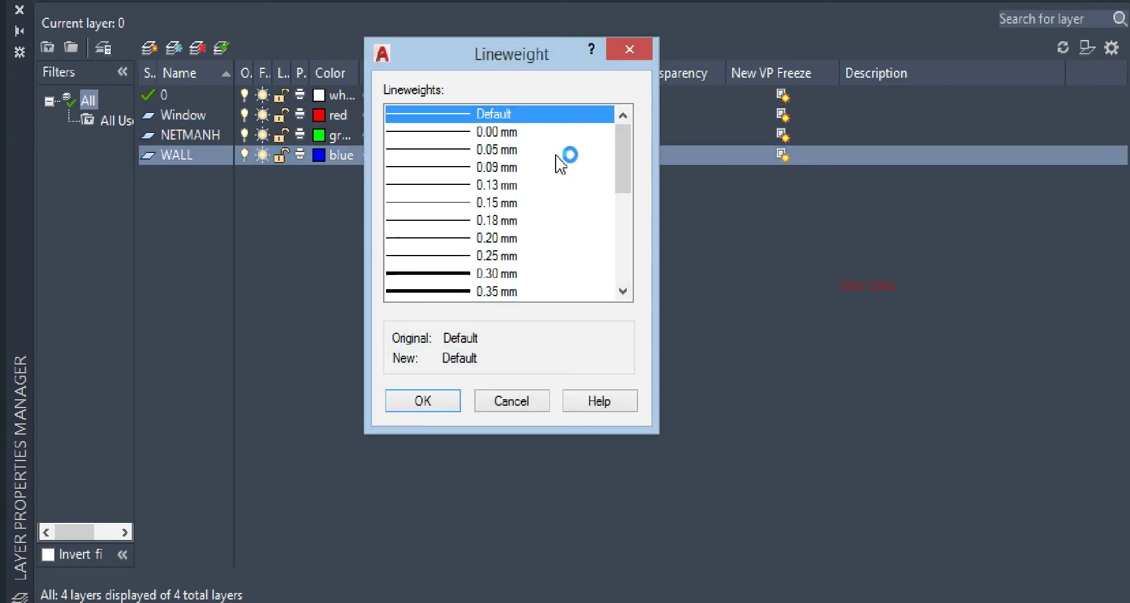
left_click(474, 273)
left_click(434, 406)
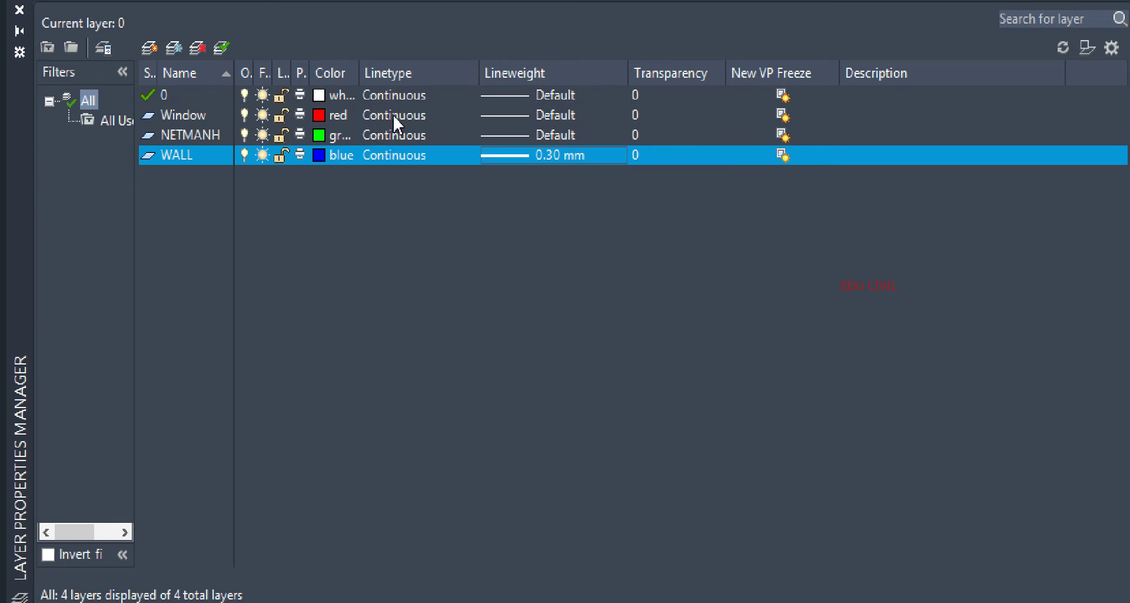
Set the Window layer's transparency to 60 and close the layer properties.
left_click(635, 115)
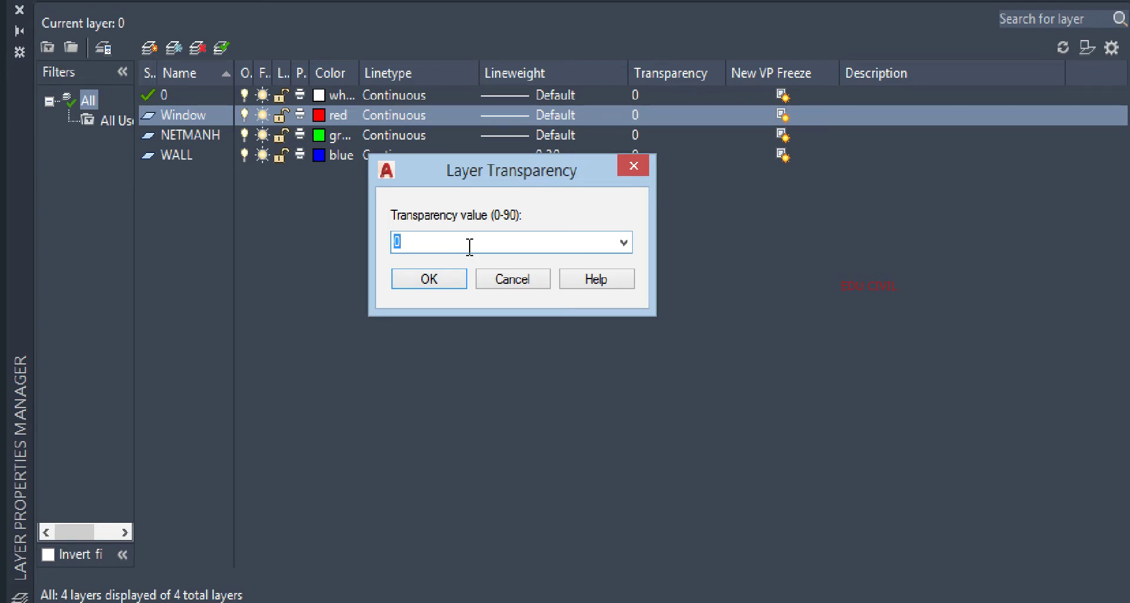
type("60")
left_click(432, 281)
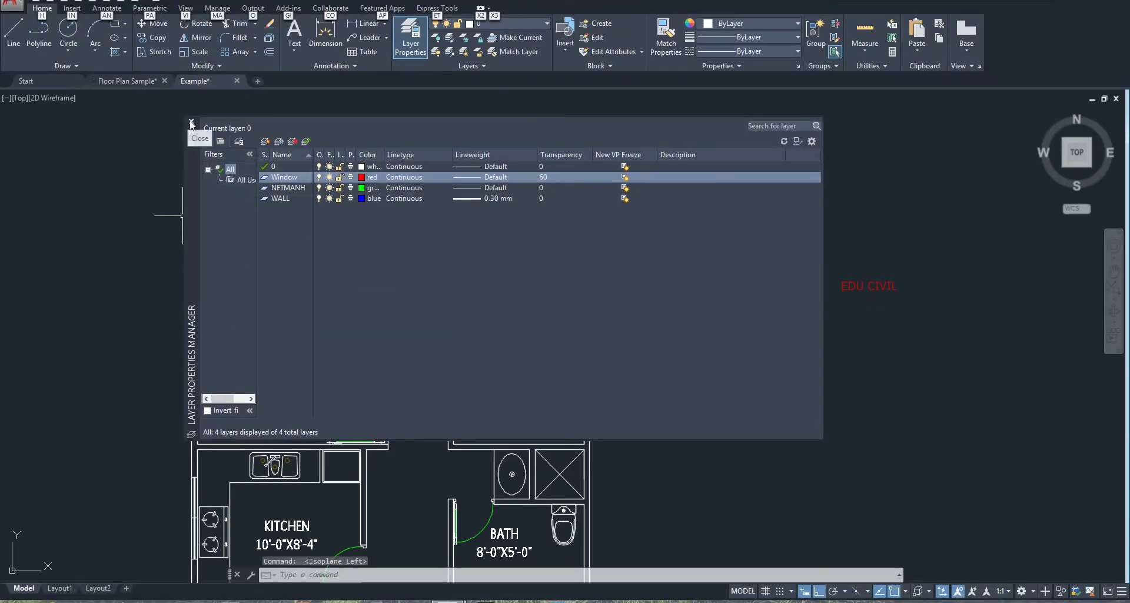
left_click(190, 123)
key("alt")
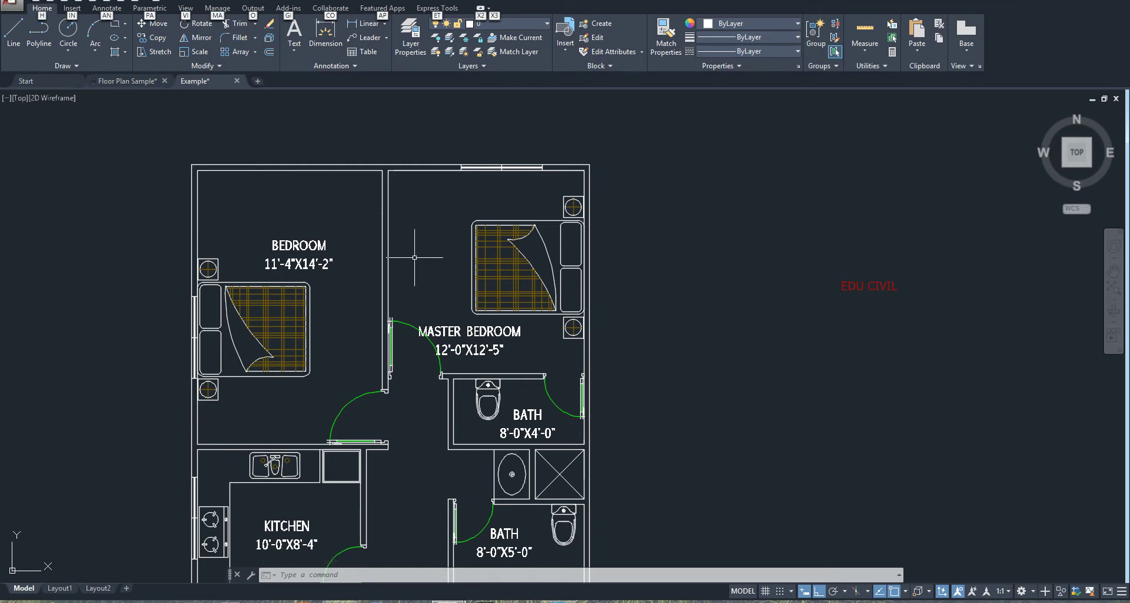
key("alt")
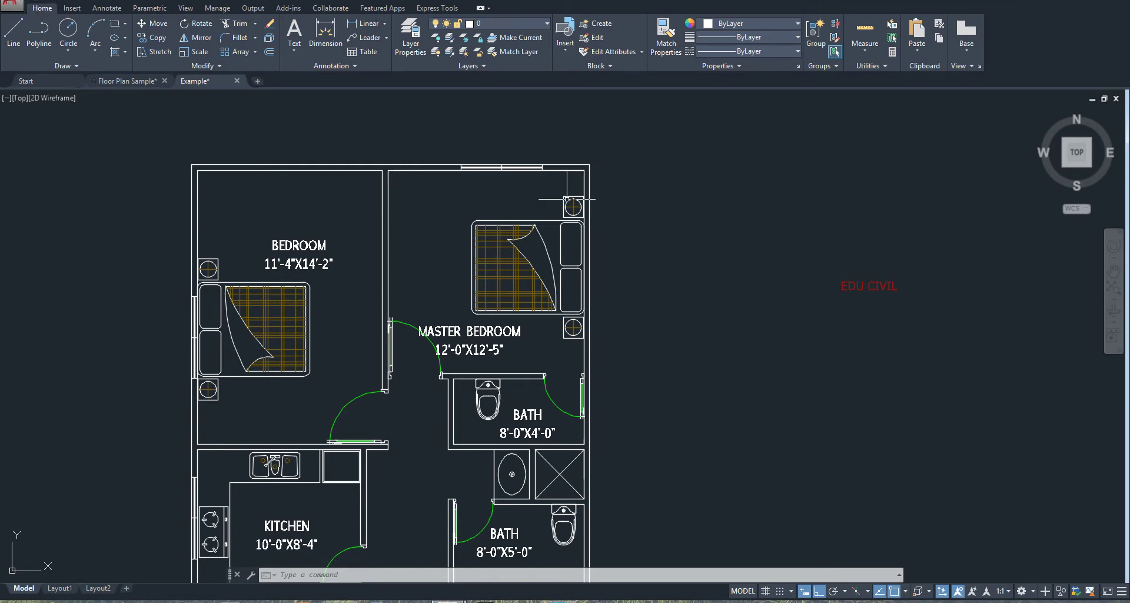
Make WALL the current layer.
scroll(365, 254, "up", 4)
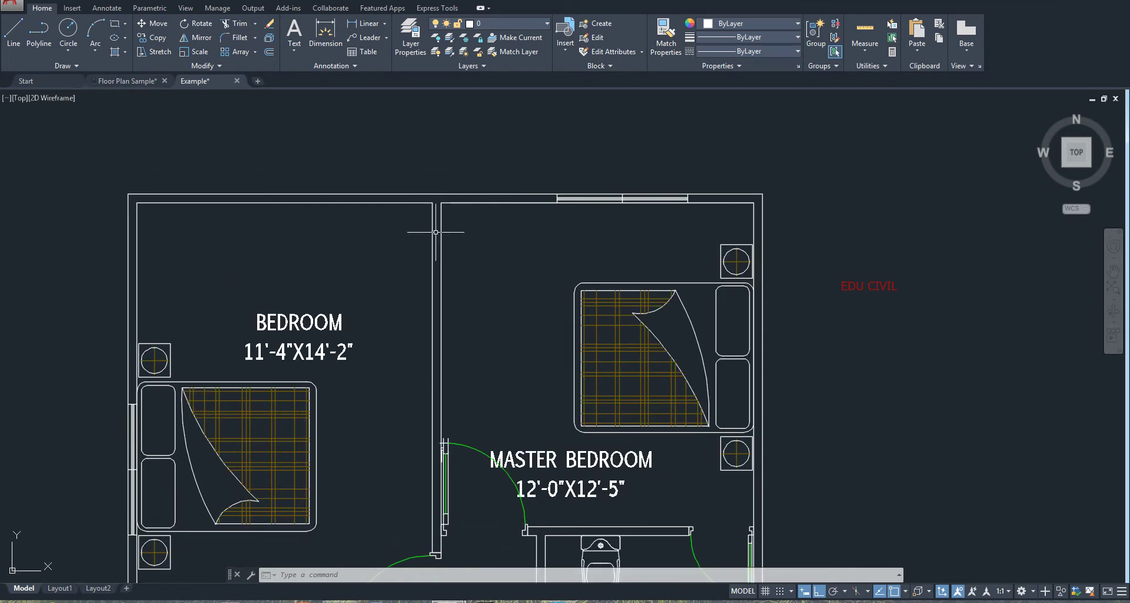
scroll(403, 245, "down", 3)
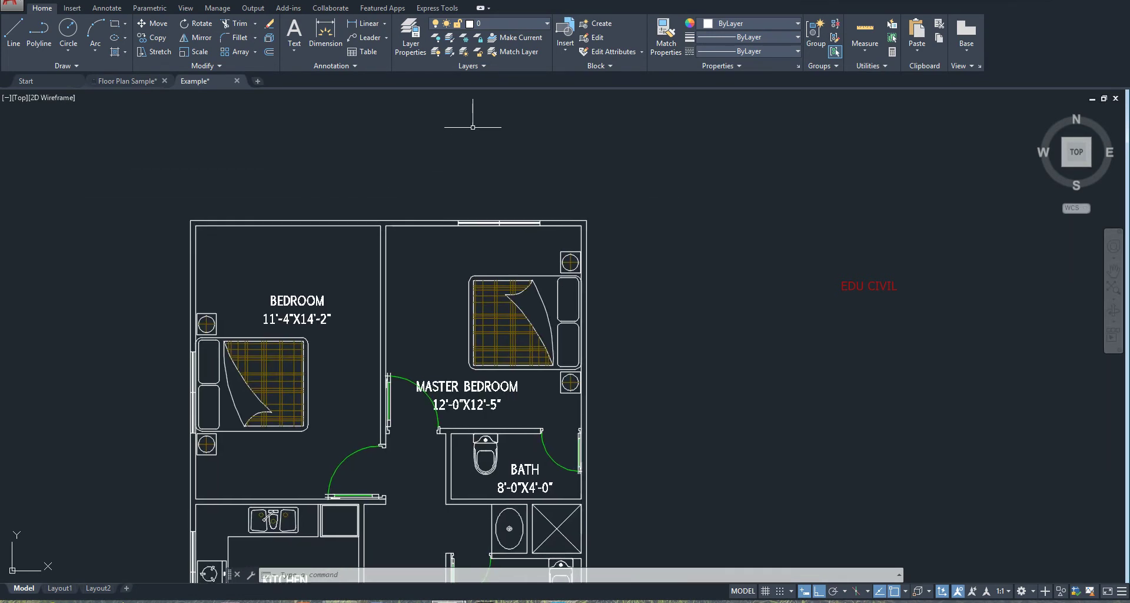
left_click(532, 27)
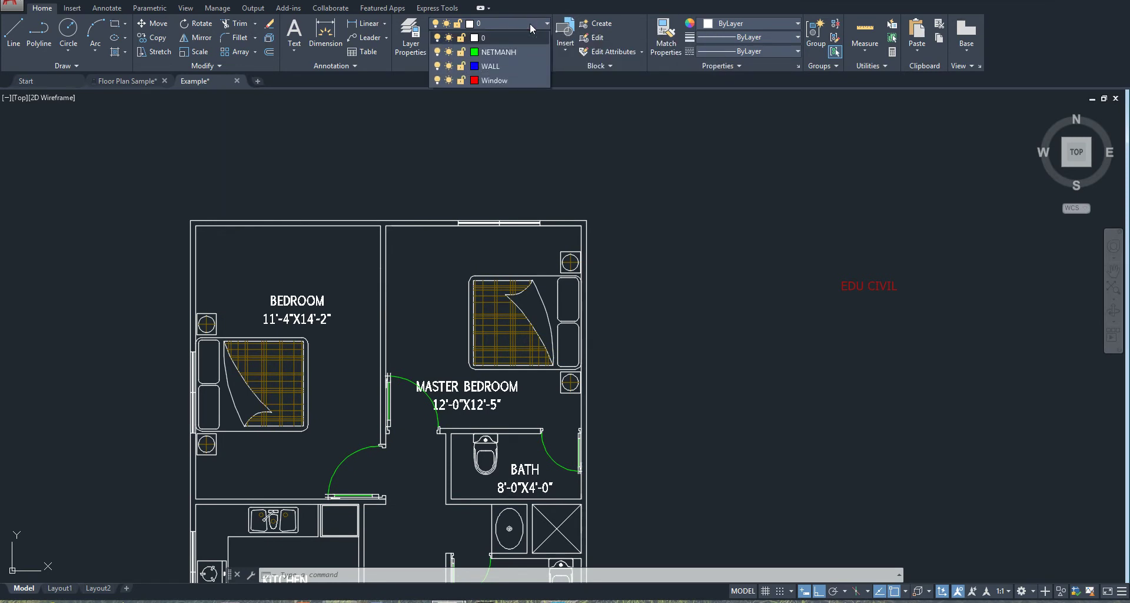
left_click(509, 66)
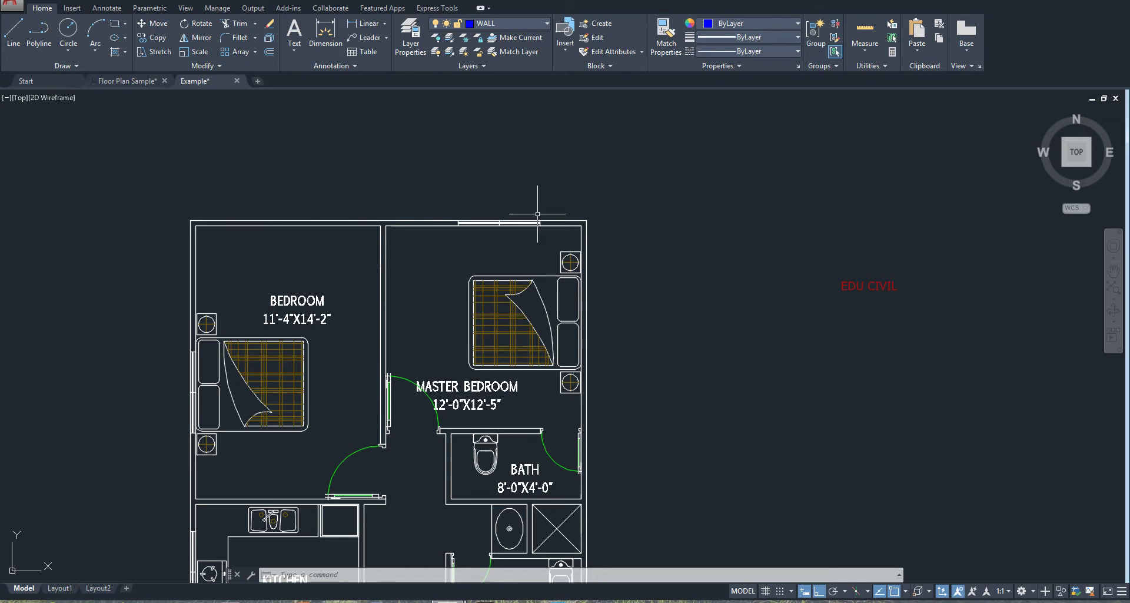
Draw a chain of horizontal and vertical lines forming a sample C-shaped wall outline in the empty space beside the floor plan.
key("l")
key("Return")
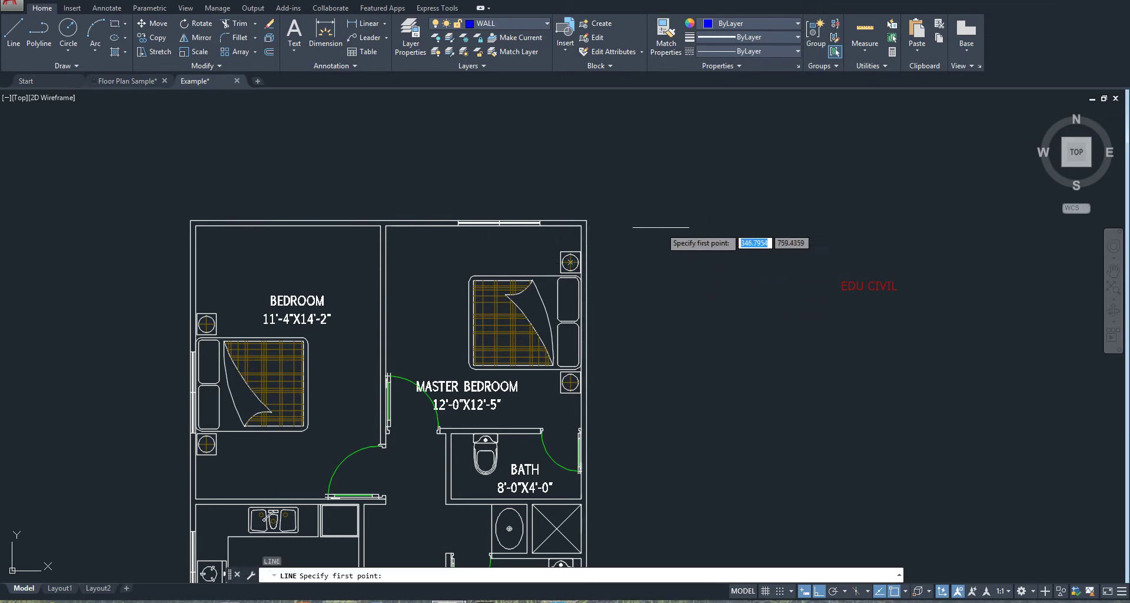
left_click(696, 228)
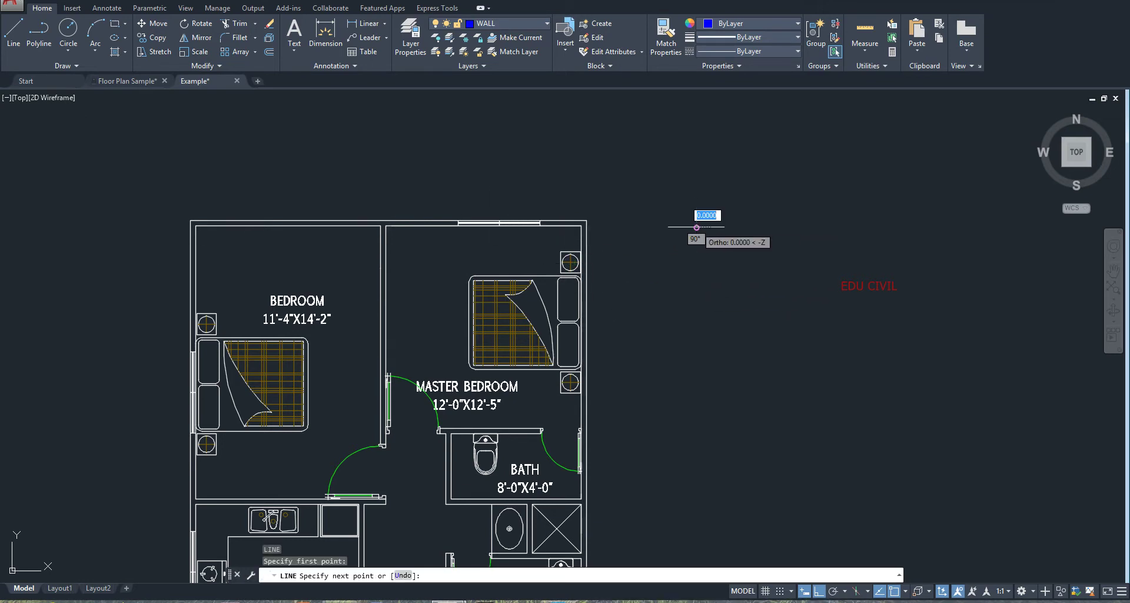
left_click(853, 226)
left_click(859, 351)
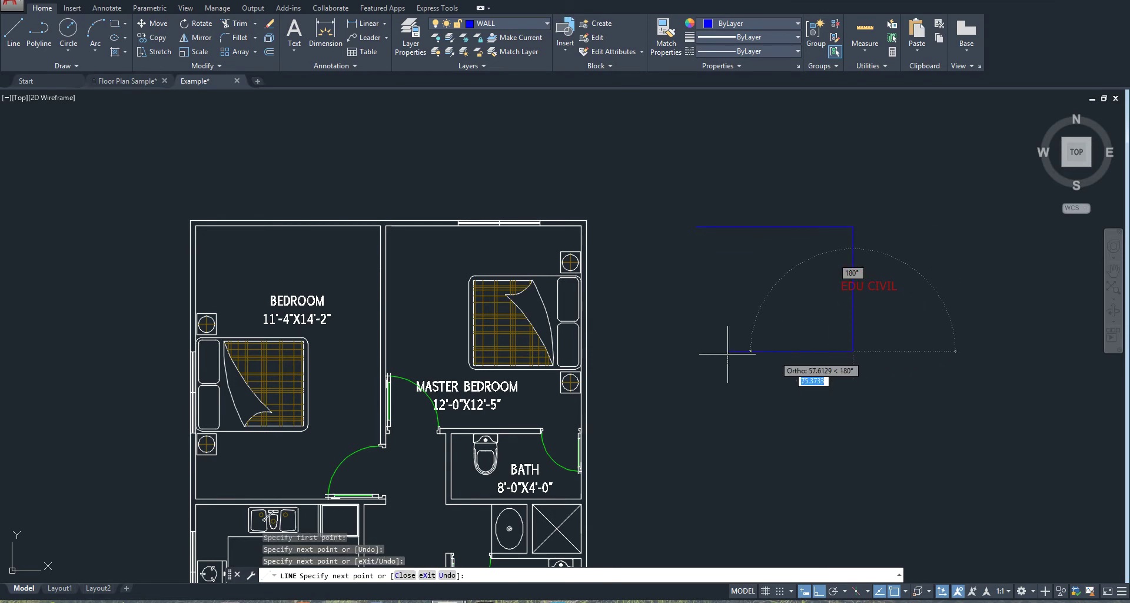
left_click(696, 351)
left_click(726, 322)
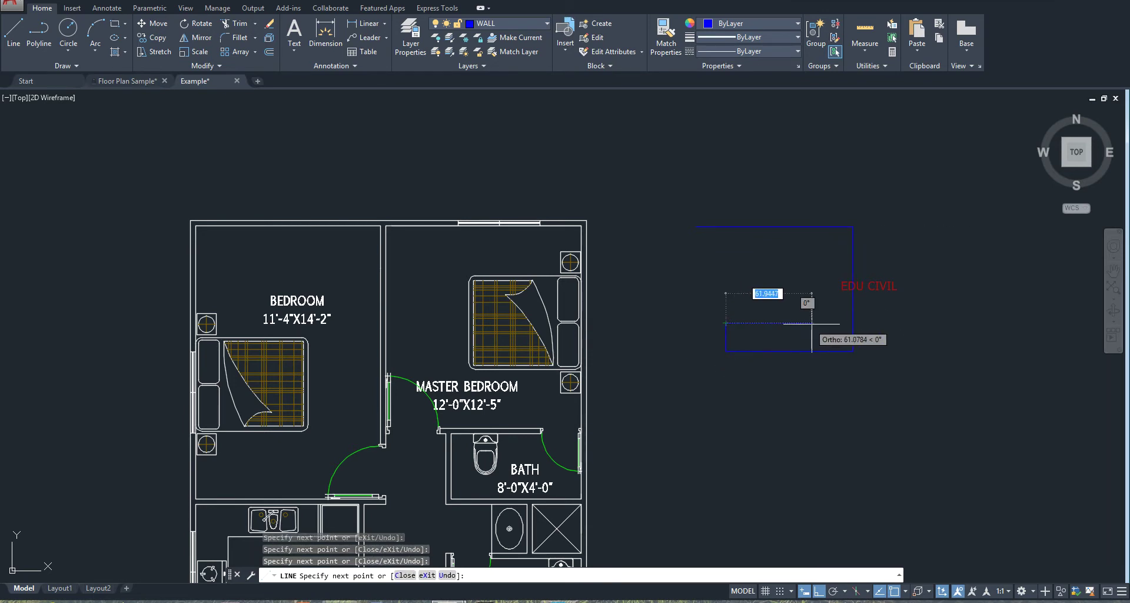
left_click(814, 323)
left_click(815, 254)
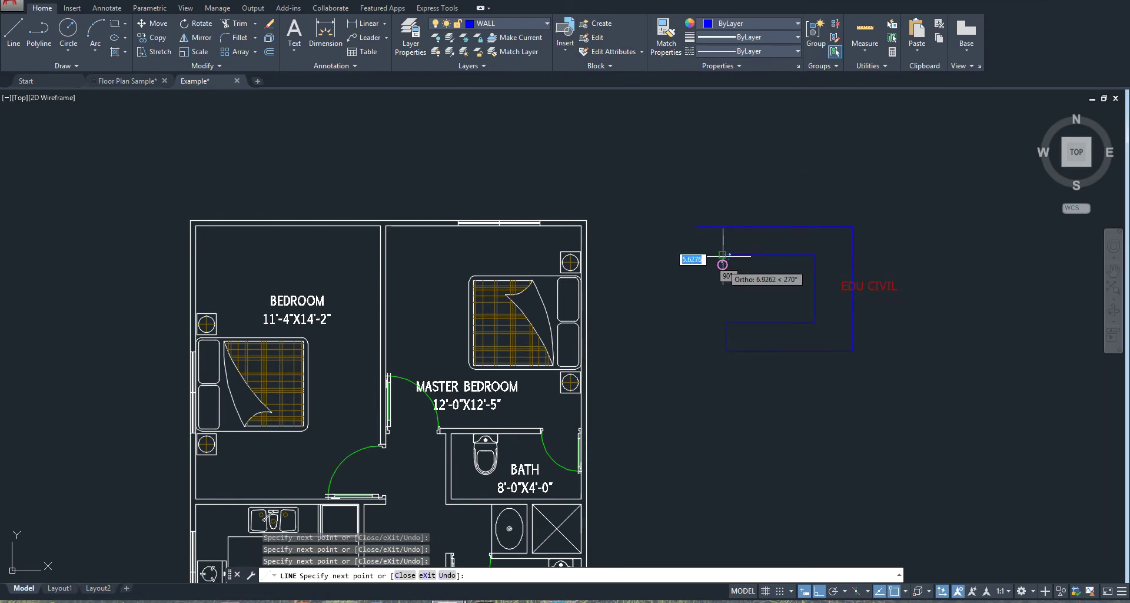
key("Escape")
middle_click_drag(665, 356, 674, 340)
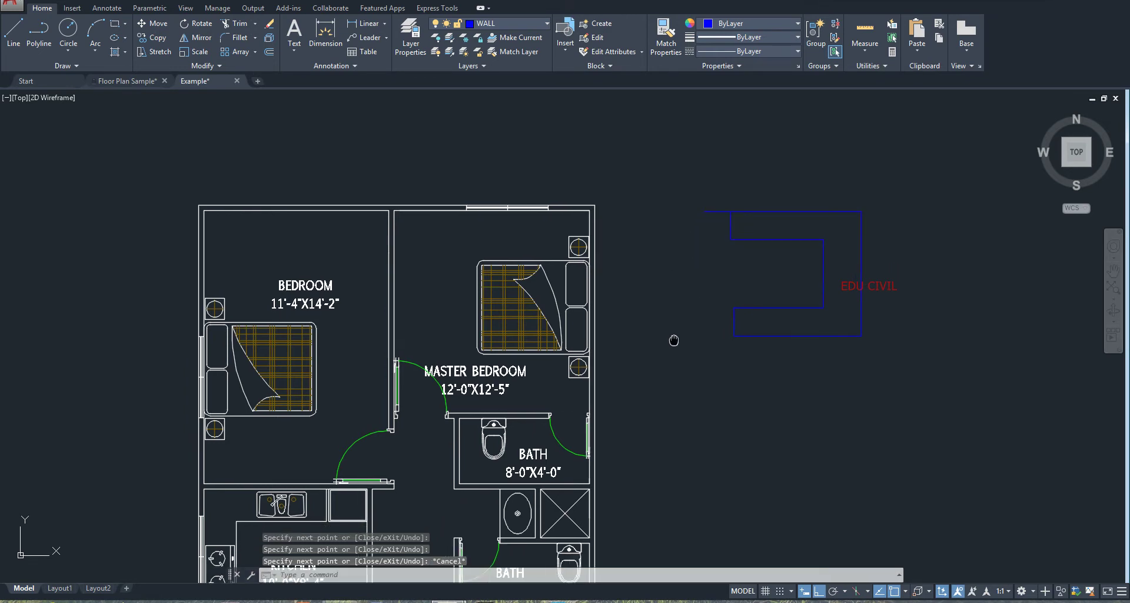
scroll(382, 229, "up", 4)
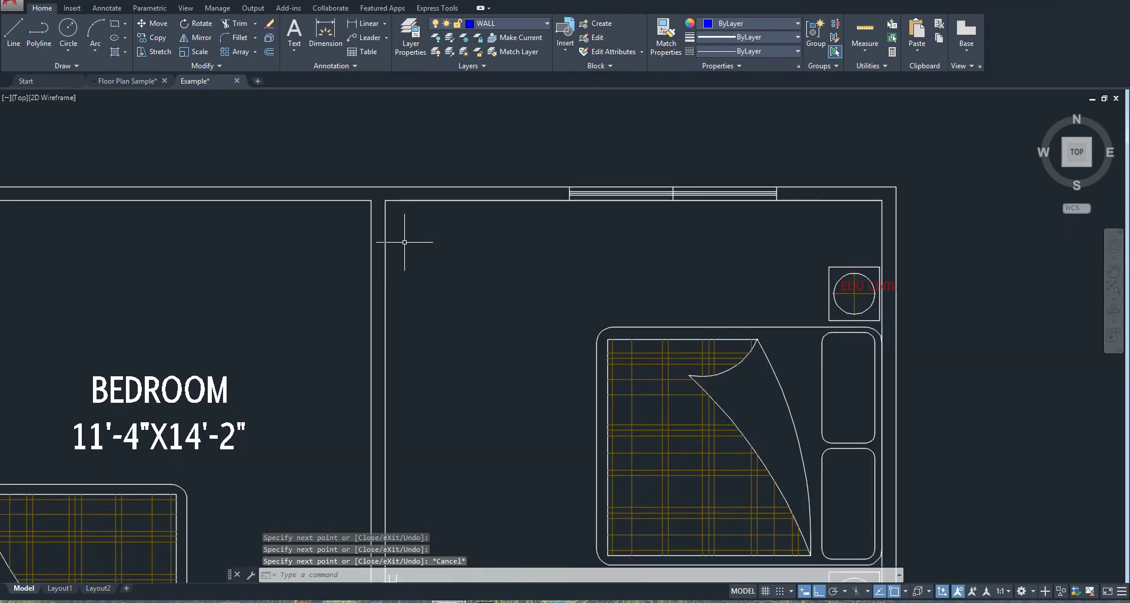
scroll(404, 241, "down", 2)
left_click(418, 180)
left_click(361, 247)
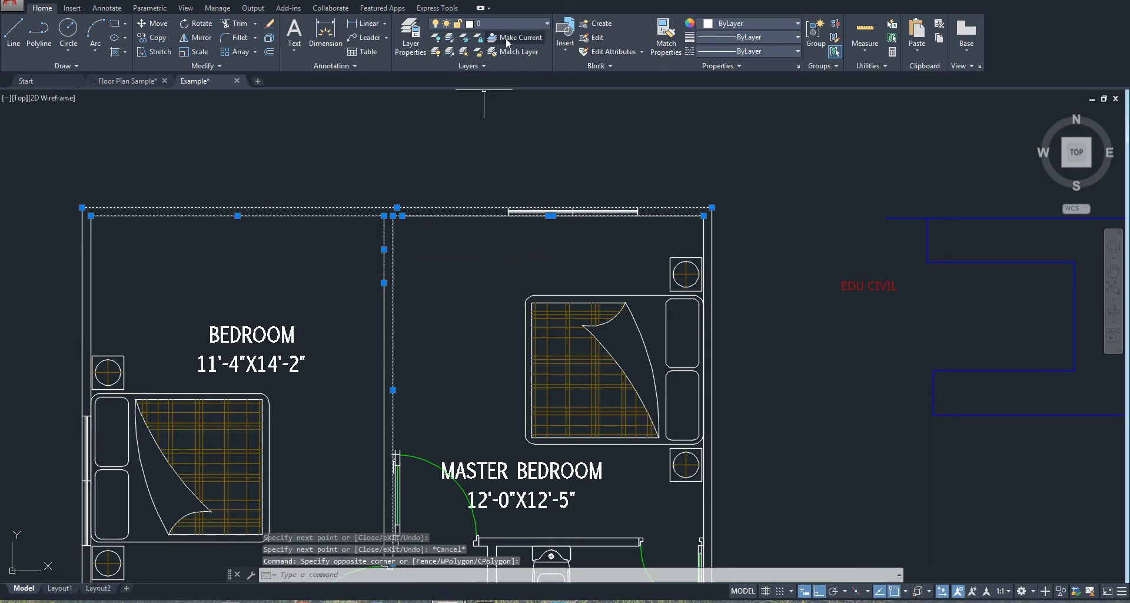
left_click(534, 23)
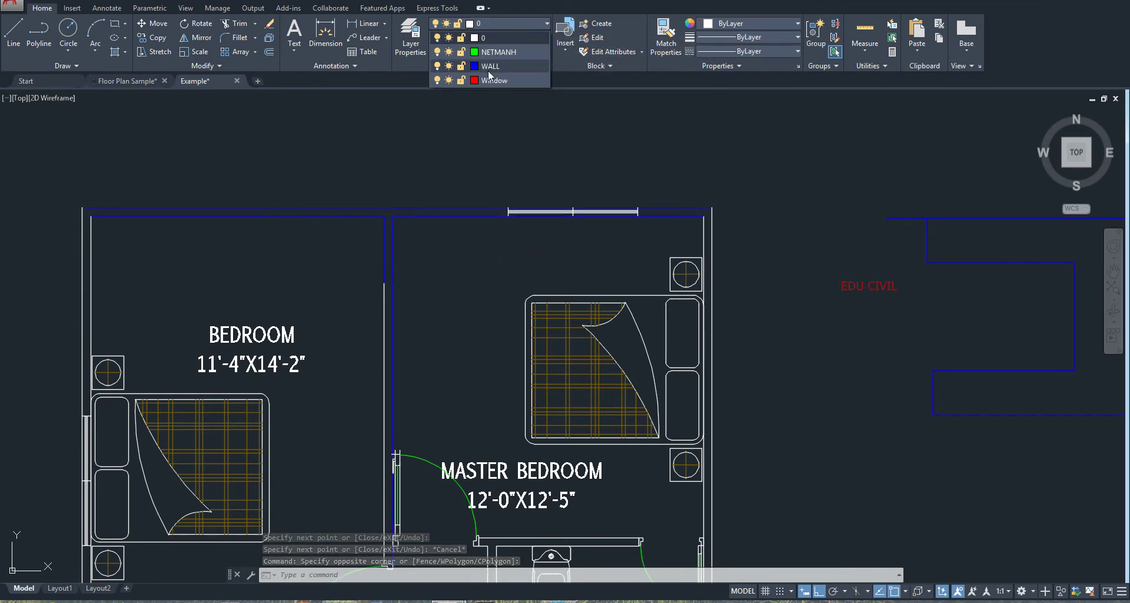
key("Escape")
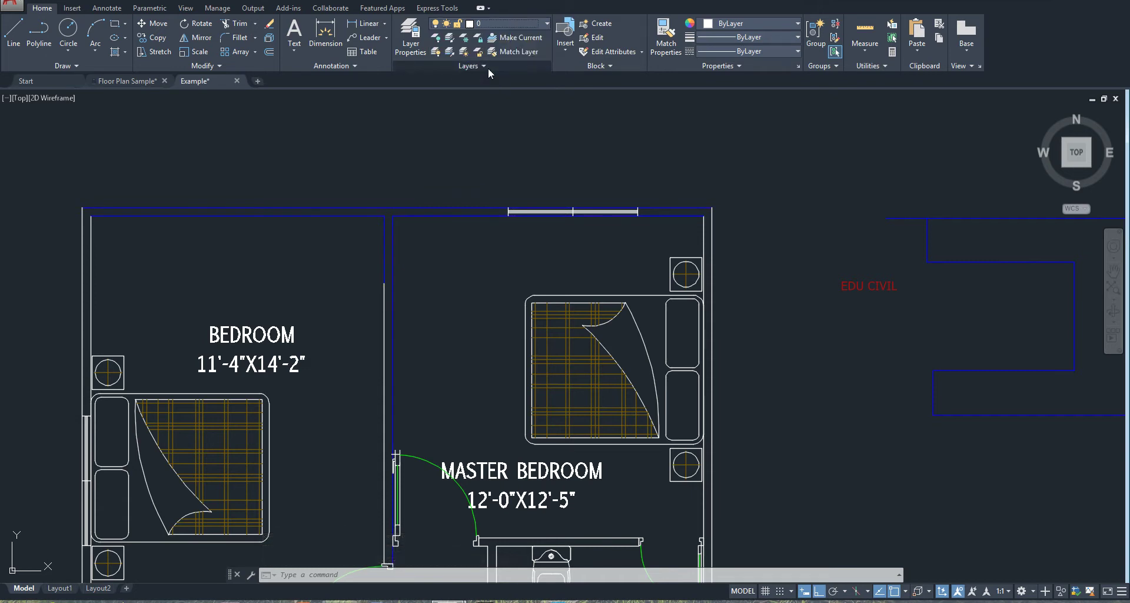
left_click(524, 267)
key("Escape")
Assign the window in the master bedroom's upper wall to the Window layer.
scroll(512, 201, "up", 2)
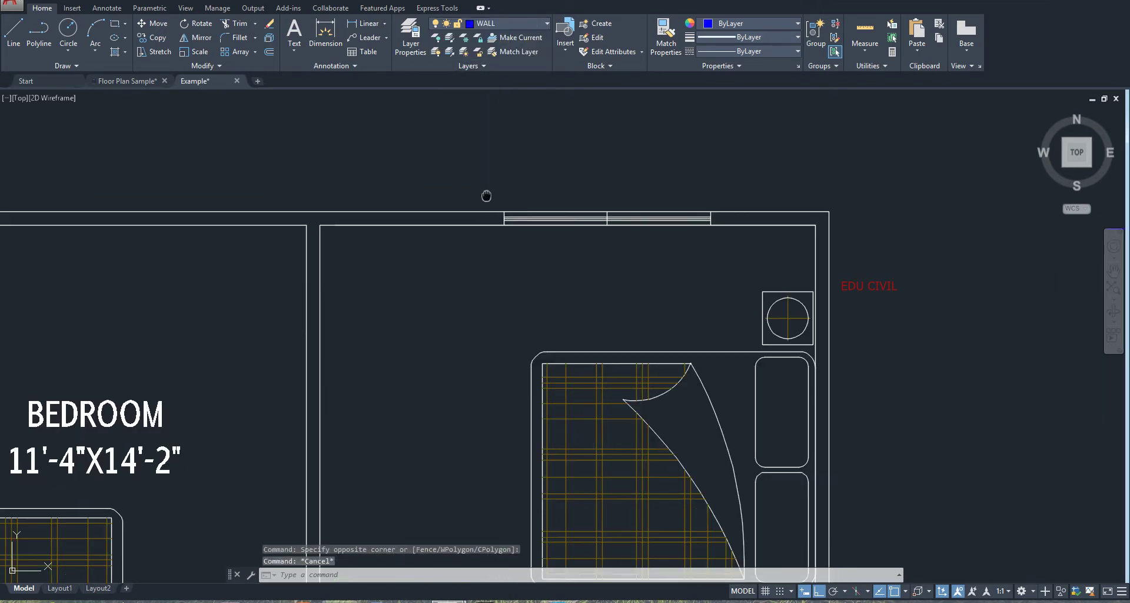
middle_click_drag(486, 195, 442, 214)
left_click(369, 187)
left_click(731, 298)
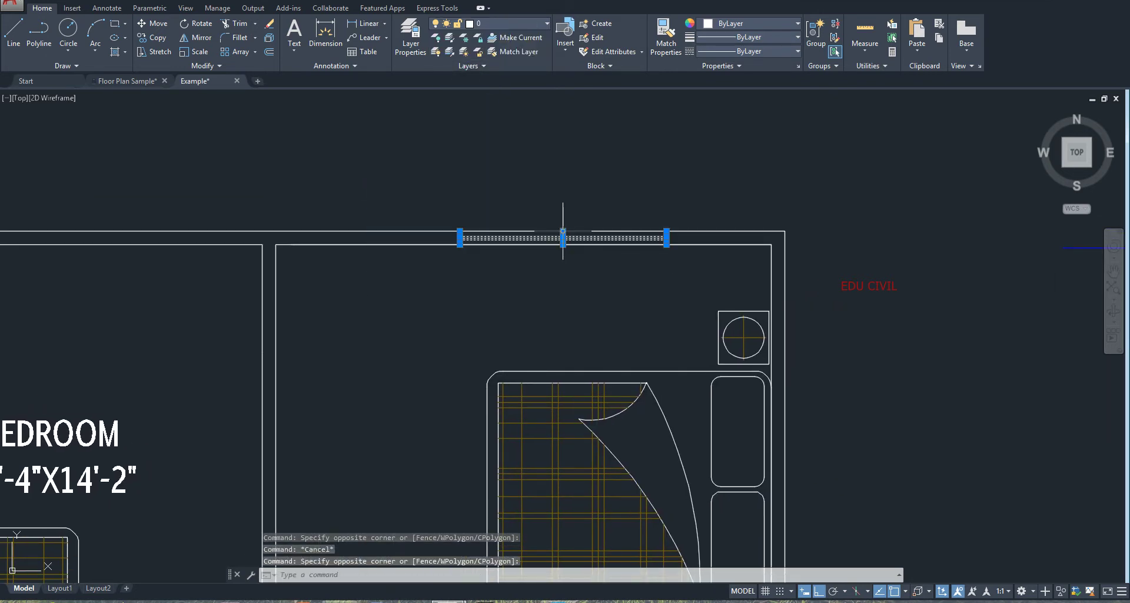
left_click(537, 23)
left_click(491, 82)
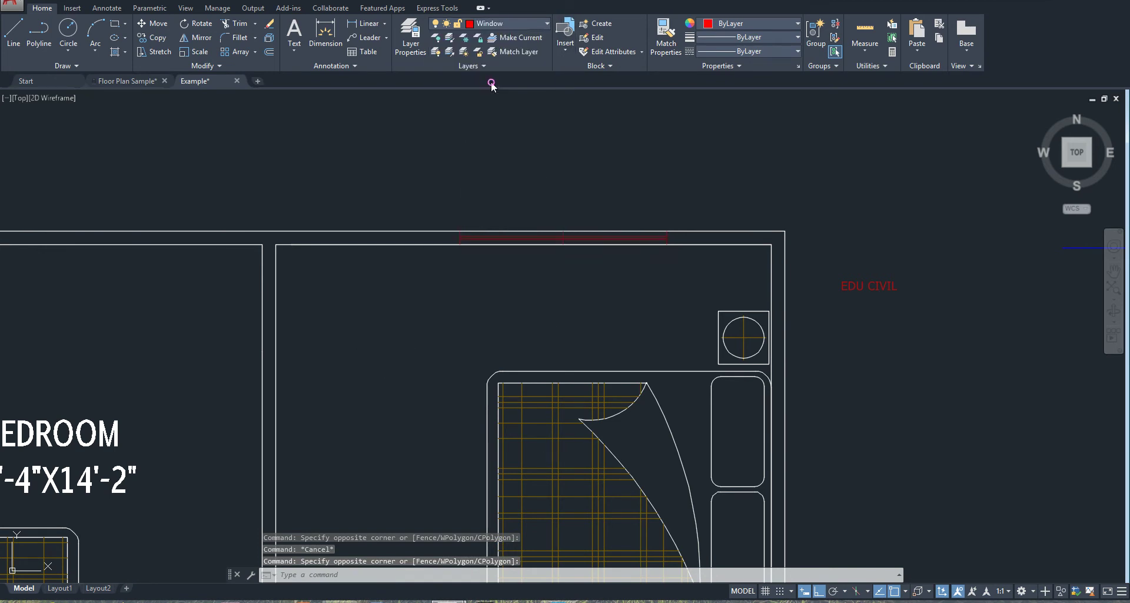
key("Escape")
Examine the window in the master bedroom's upper wall up close and the neighbouring rooms of the floor plan.
scroll(532, 229, "up", 2)
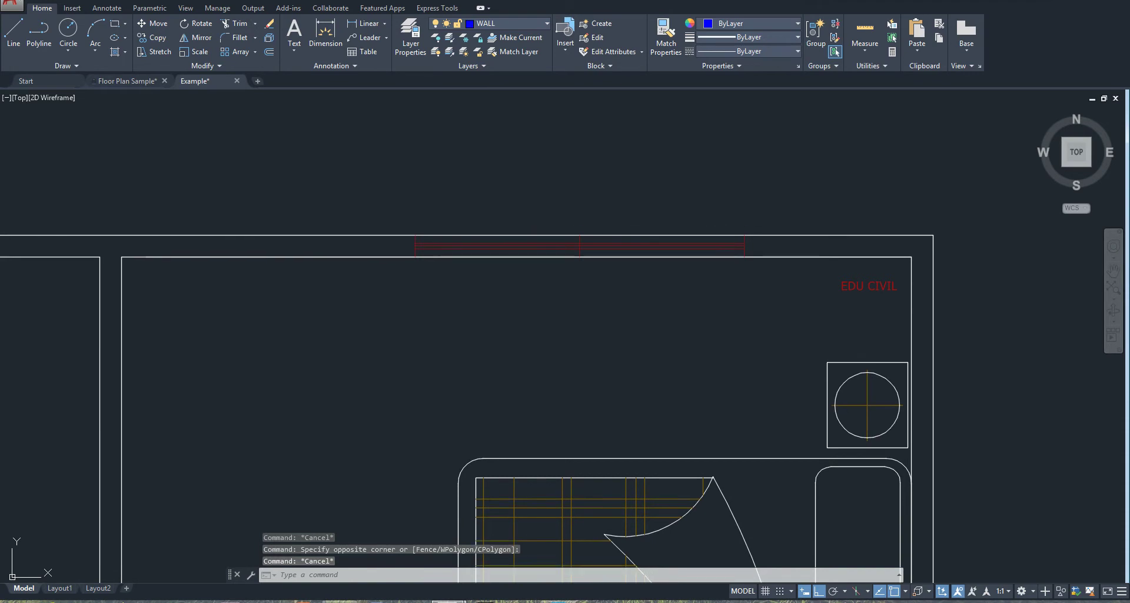
scroll(398, 245, "up", 3)
middle_click_drag(390, 240, 308, 297)
scroll(365, 219, "down", 2)
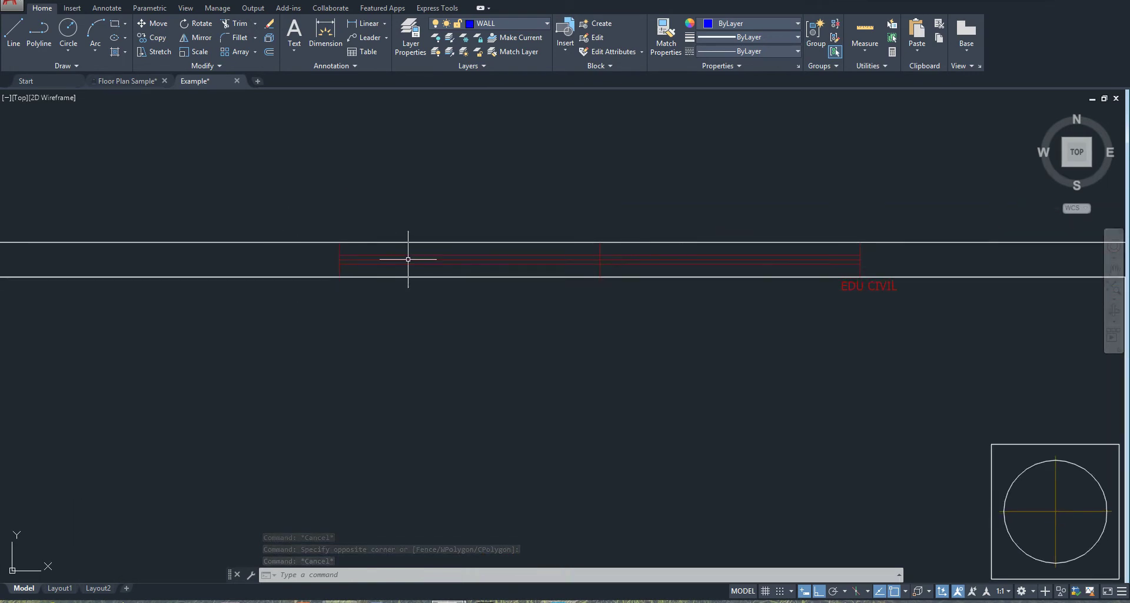
scroll(474, 259, "down", 2)
scroll(603, 261, "up", 2)
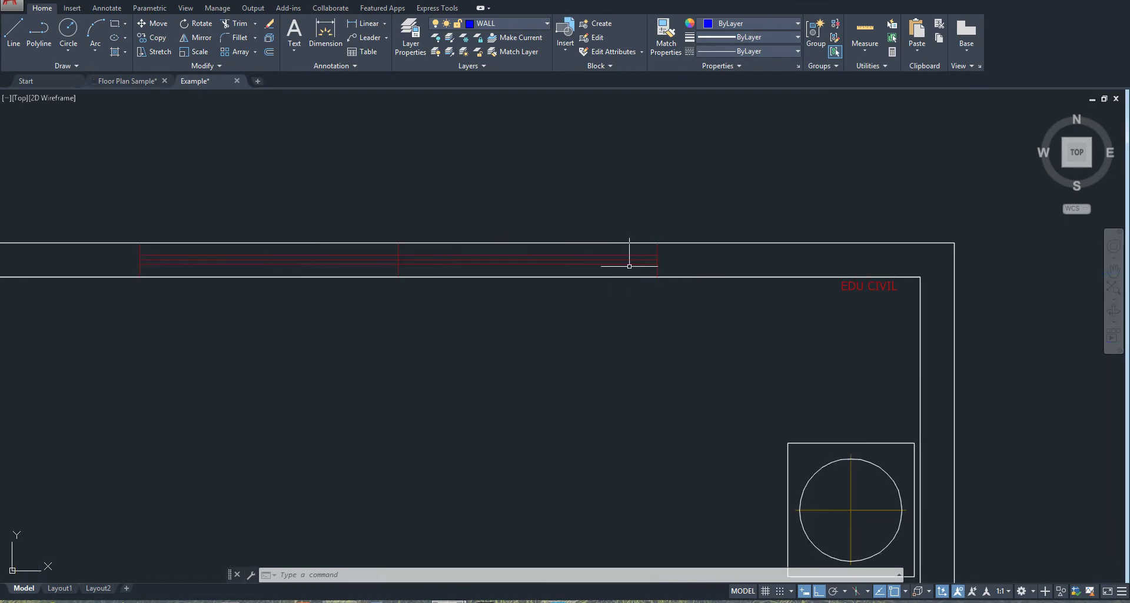
scroll(605, 265, "down", 2)
scroll(580, 315, "up", 3)
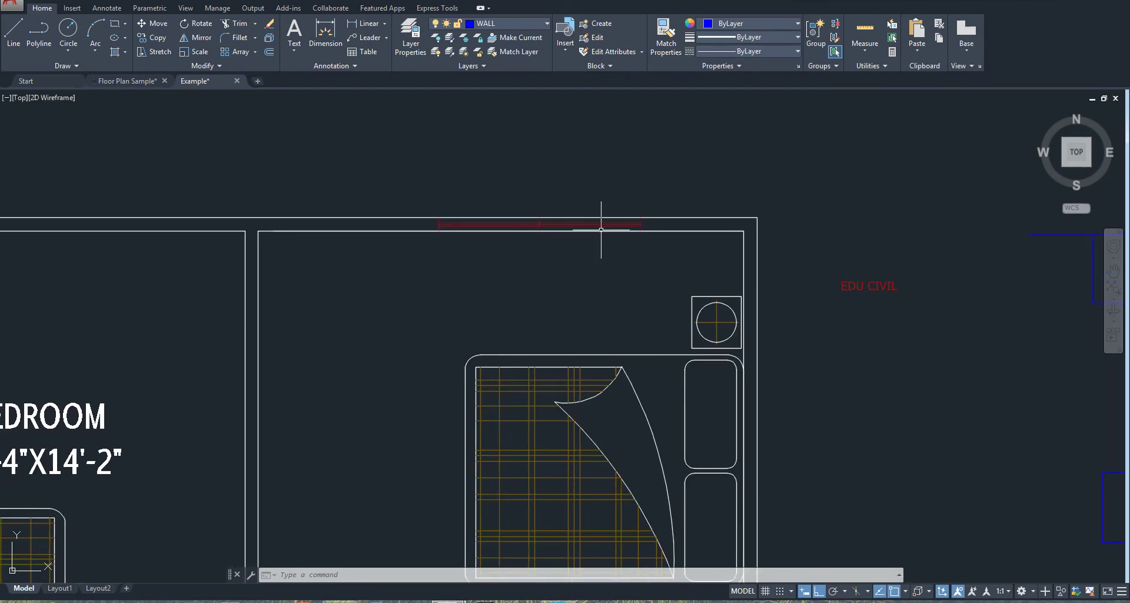
scroll(601, 229, "down", 2)
scroll(598, 239, "up", 1)
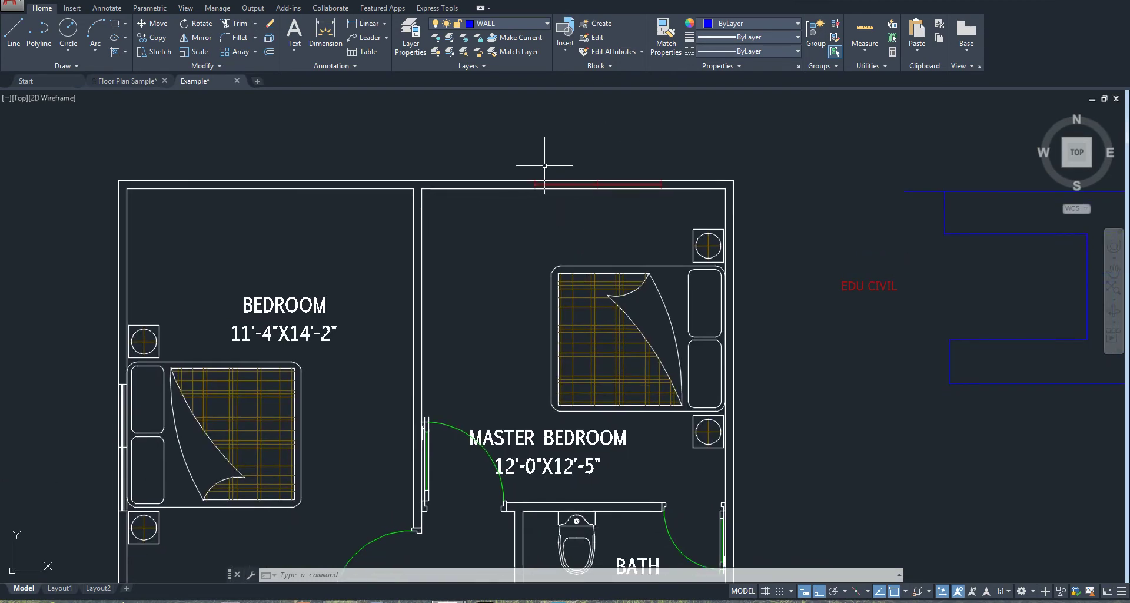
scroll(570, 200, "up", 1)
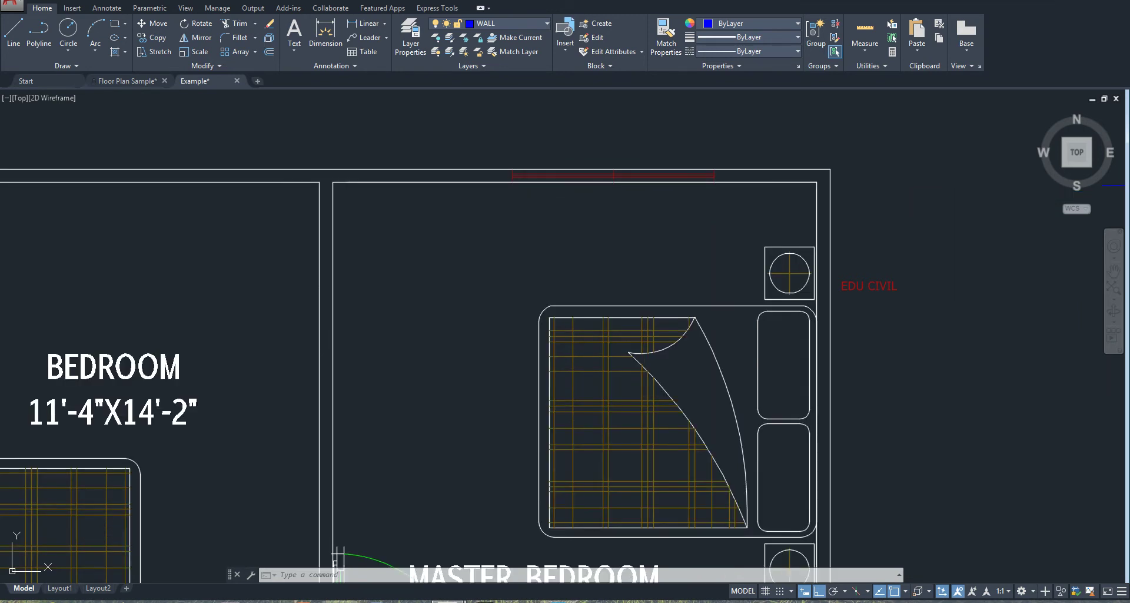
scroll(398, 217, "down", 1)
scroll(418, 222, "up", 1)
scroll(411, 208, "down", 1)
scroll(412, 208, "down", 1)
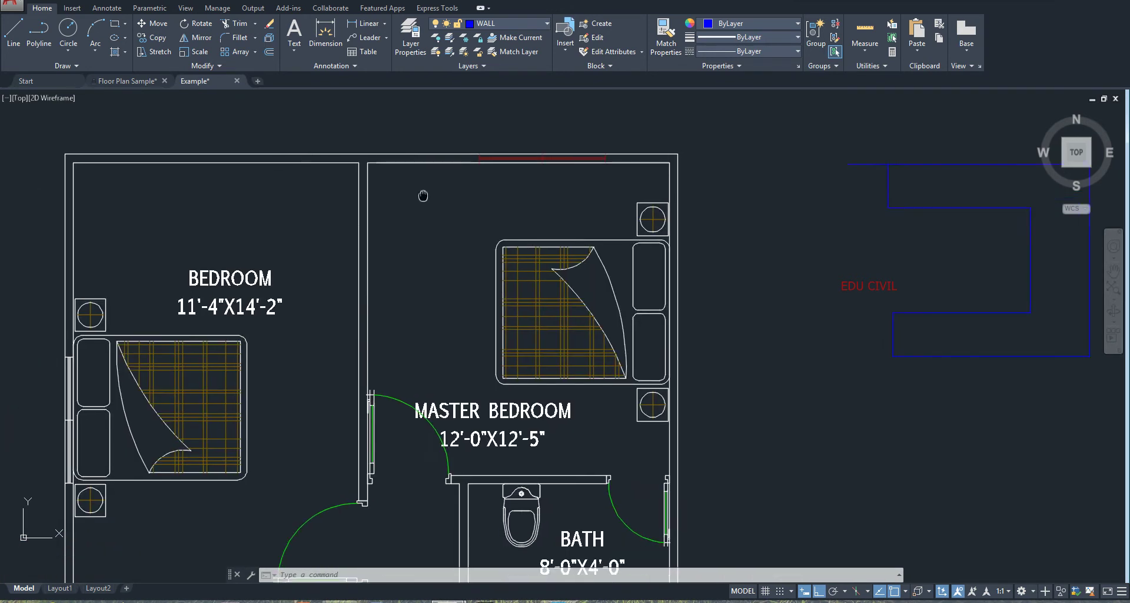
scroll(214, 494, "up", 1)
middle_click_drag(421, 442, 363, 366)
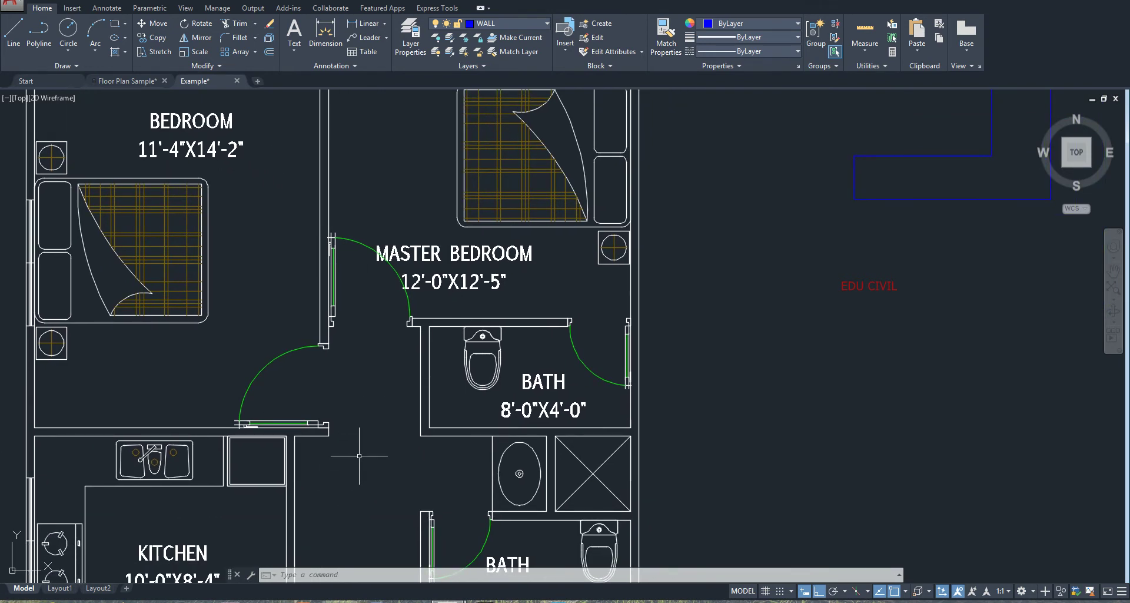
middle_click_drag(359, 455, 394, 432)
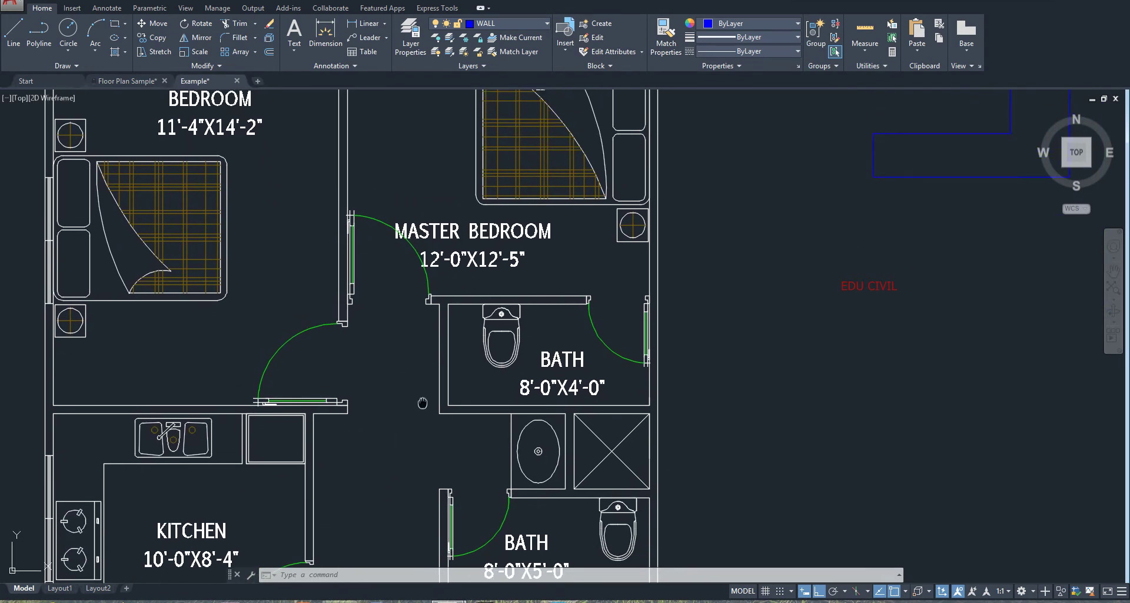
scroll(416, 381, "down", 2)
middle_click_drag(416, 381, 413, 459)
middle_click_drag(386, 207, 386, 216)
scroll(386, 215, "up", 3)
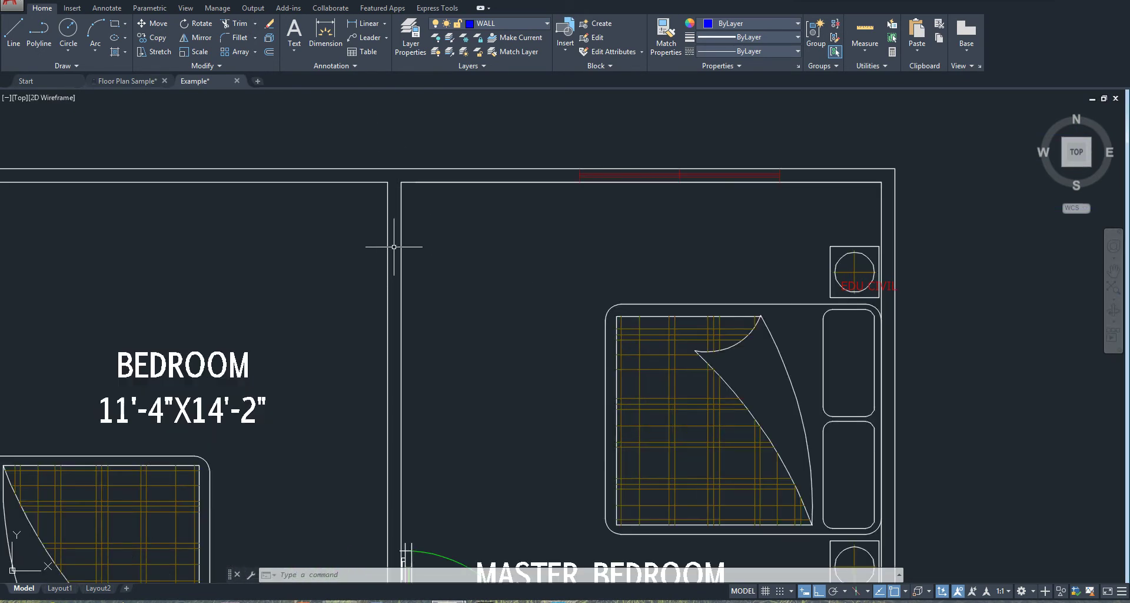
left_click(412, 250)
left_click(363, 262)
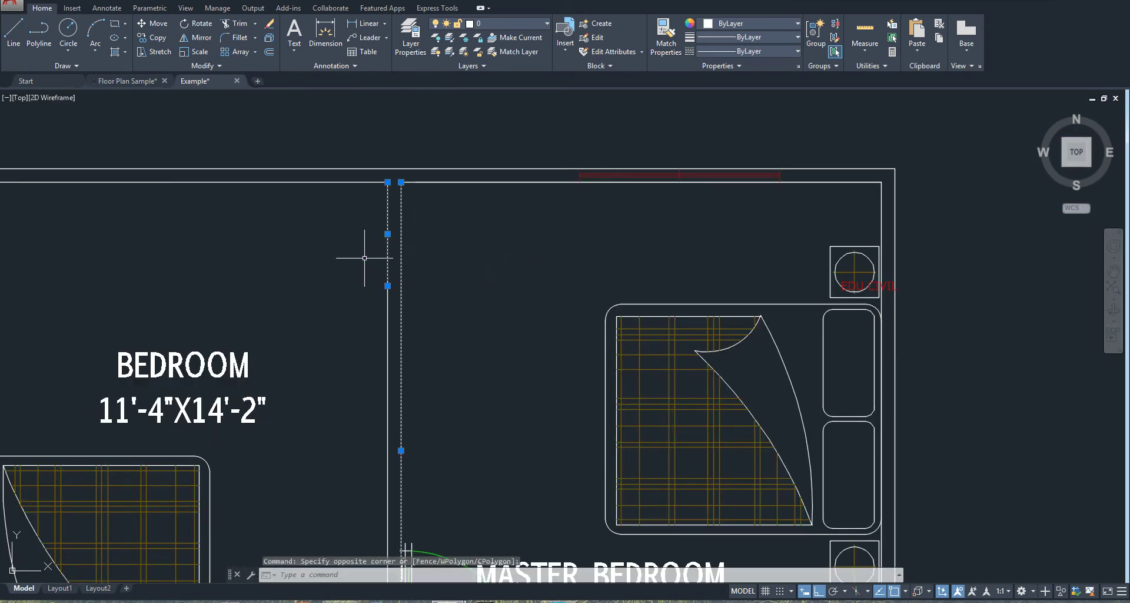
key("Escape")
Try Select Similar from the two vertical wall lines beside the 8'-0"X4'-0" bath and review which lines across the plan get selected.
scroll(370, 259, "down", 4)
middle_click_drag(382, 363, 415, 294)
scroll(415, 294, "up", 4)
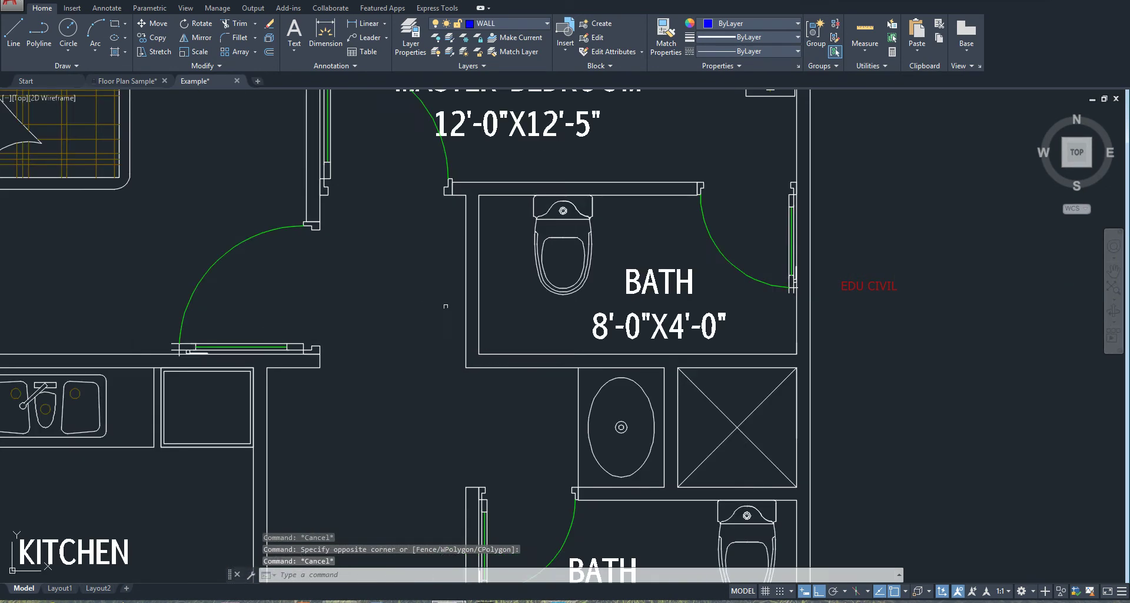
left_click(486, 274)
left_click(434, 300)
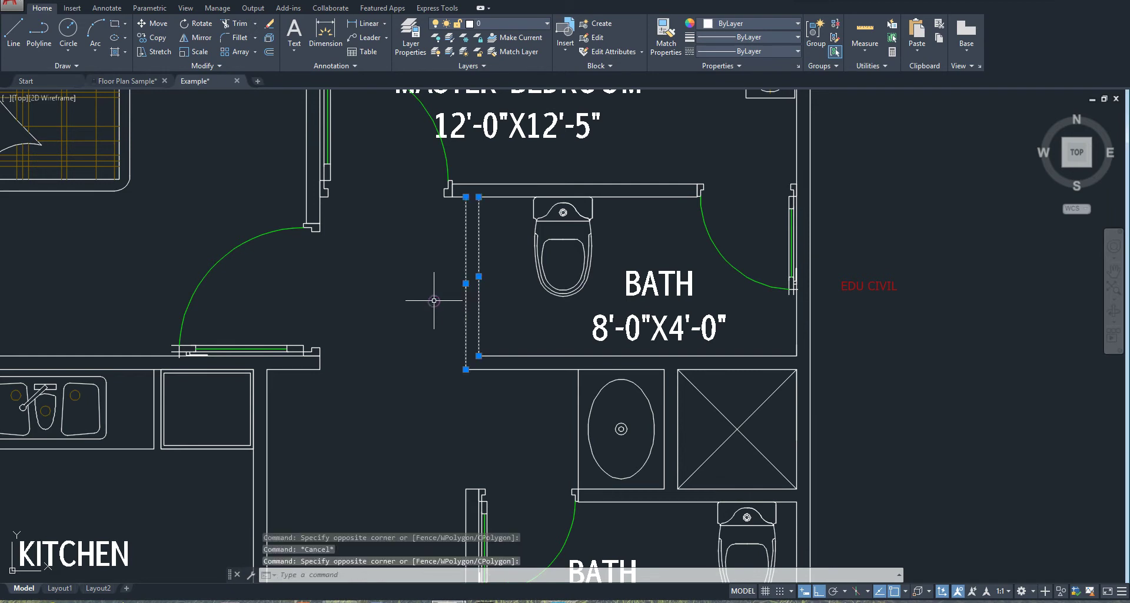
right_click(466, 273)
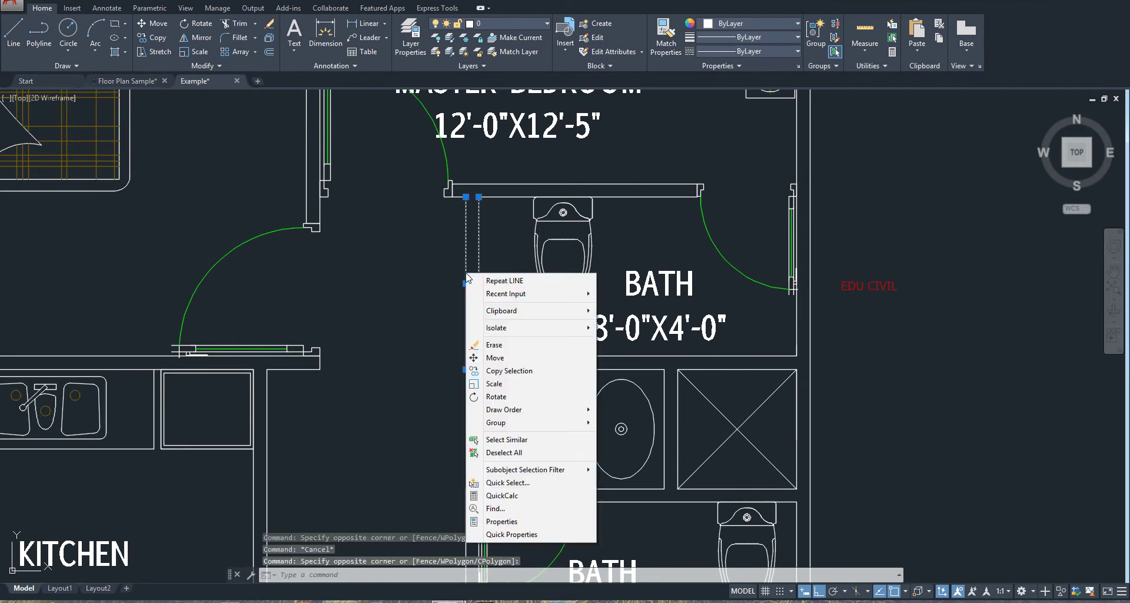
left_click(504, 439)
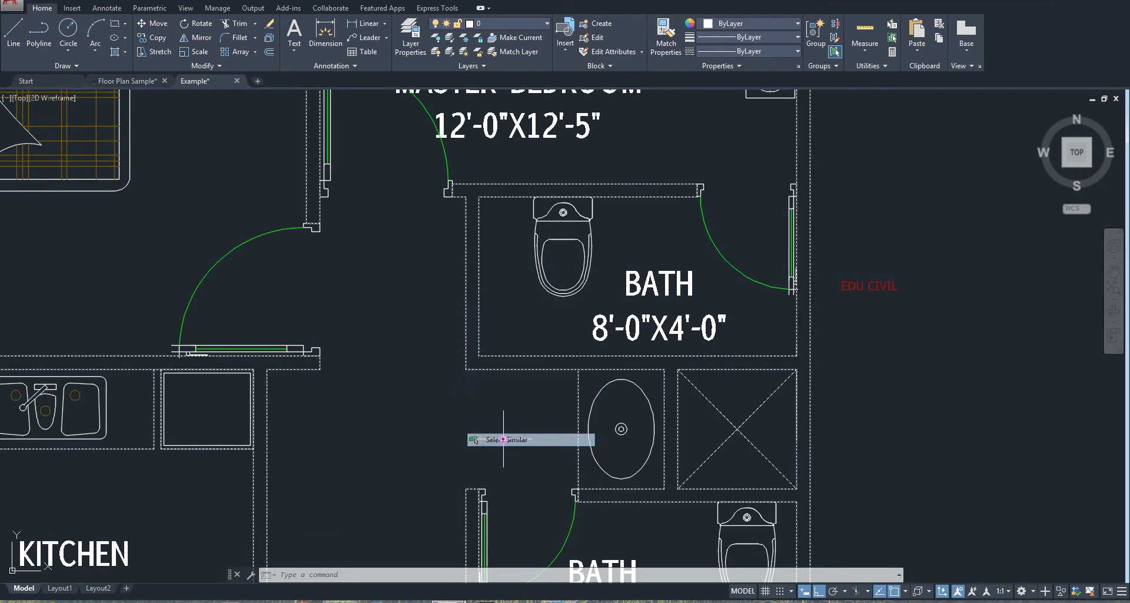
scroll(448, 388, "down", 4)
middle_click_drag(448, 388, 436, 406)
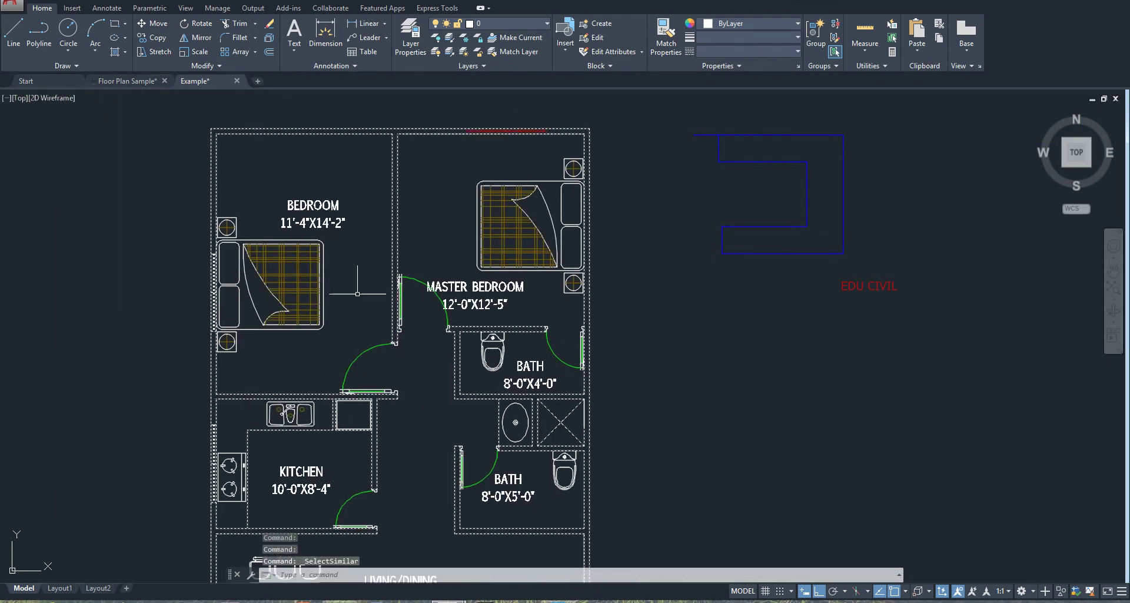
mouse_move(360, 412)
middle_mouse_down()
mouse_move(360, 296)
mouse_move(371, 365)
mouse_move(404, 212)
middle_mouse_up()
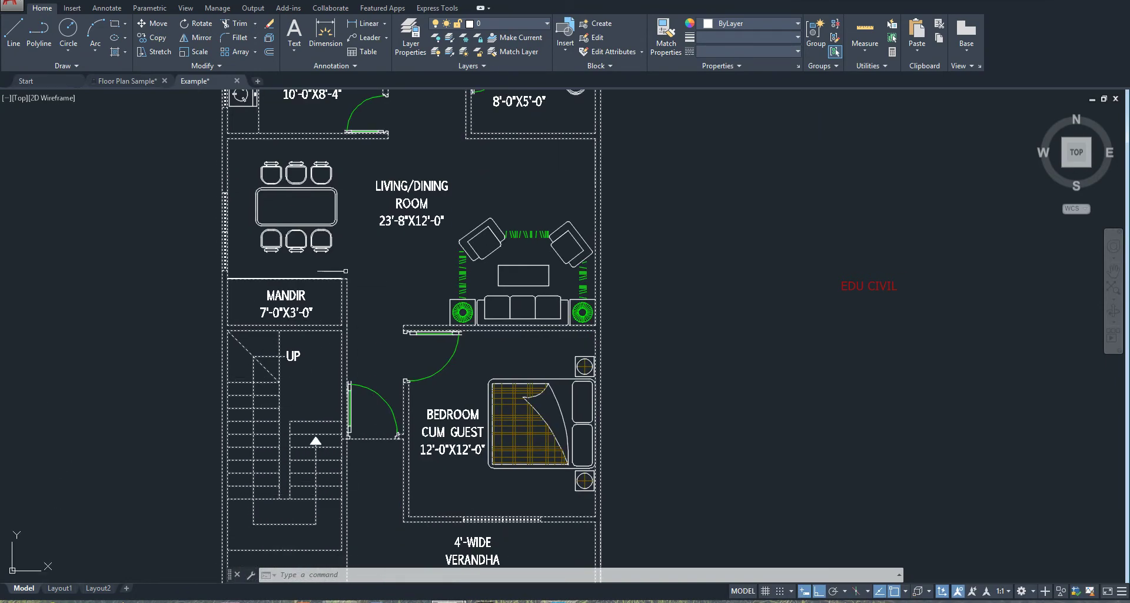
middle_click_drag(401, 282, 429, 370)
middle_click_drag(429, 303, 431, 379)
Select the upper exterior wall lines, the partition between the two bedrooms, and the exterior wall lines on both sides of the plan.
scroll(425, 296, "up", 3)
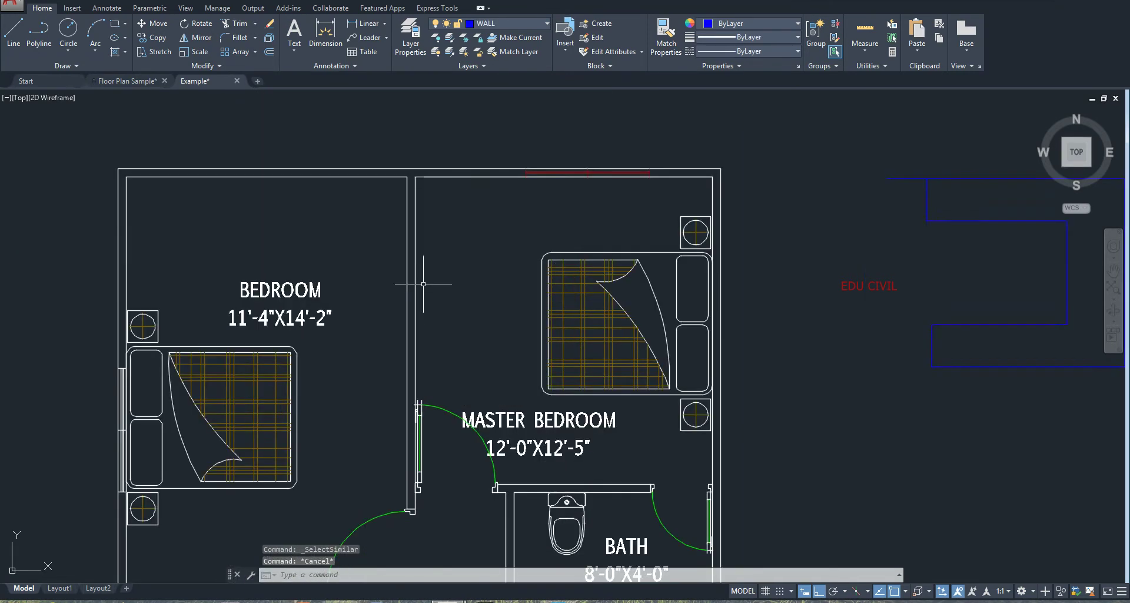
middle_click_drag(426, 283, 421, 315)
left_click(423, 200)
left_click(372, 292)
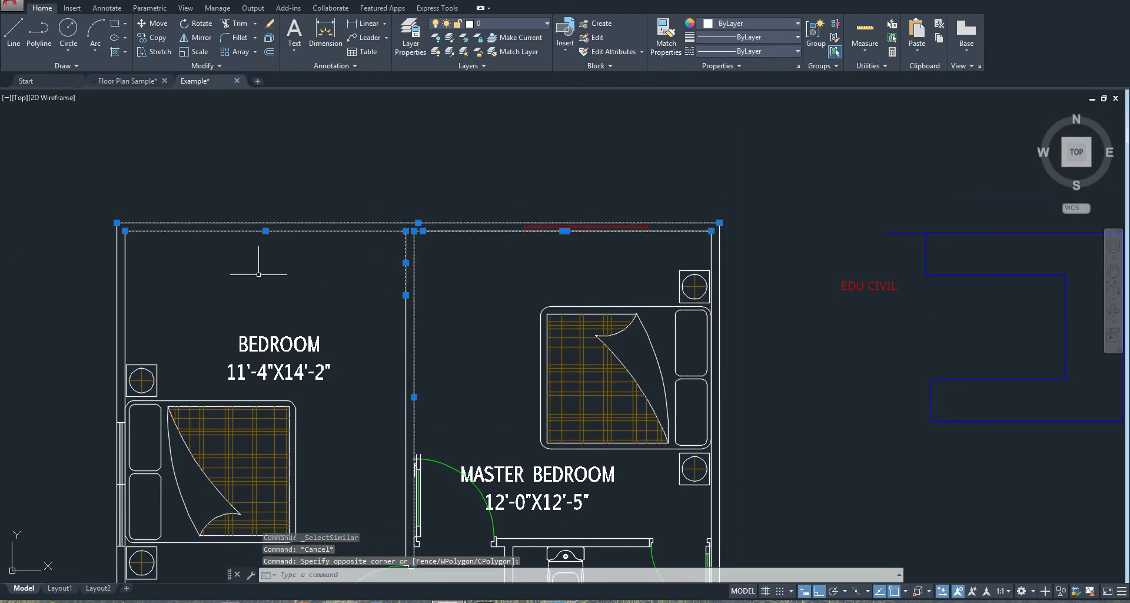
left_click(191, 260)
left_click(85, 285)
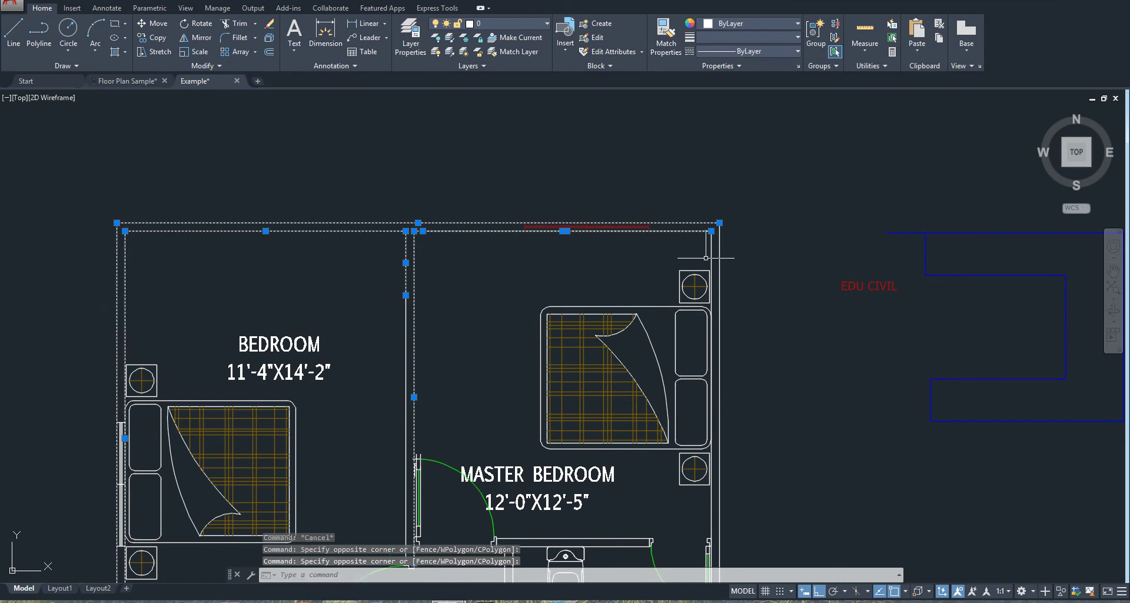
scroll(648, 283, "down", 2)
middle_click_drag(518, 382, 500, 305)
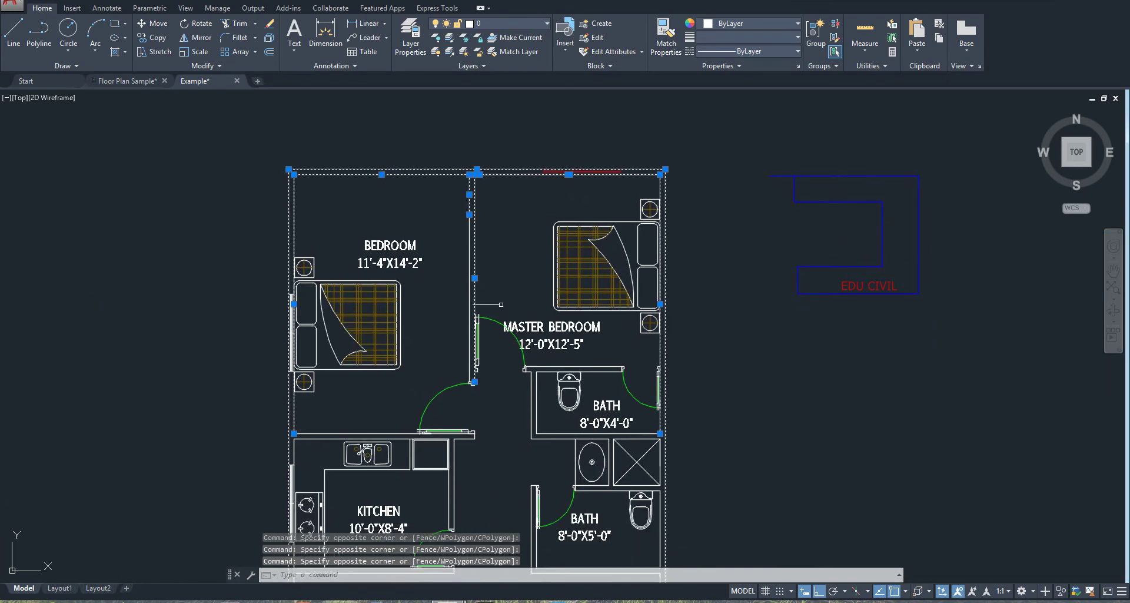
Add the rest of the bedroom partition, the two wall lines between bedroom and kitchen, and the kitchen's outer-side inner wall line to the selection.
scroll(486, 371, "up", 4)
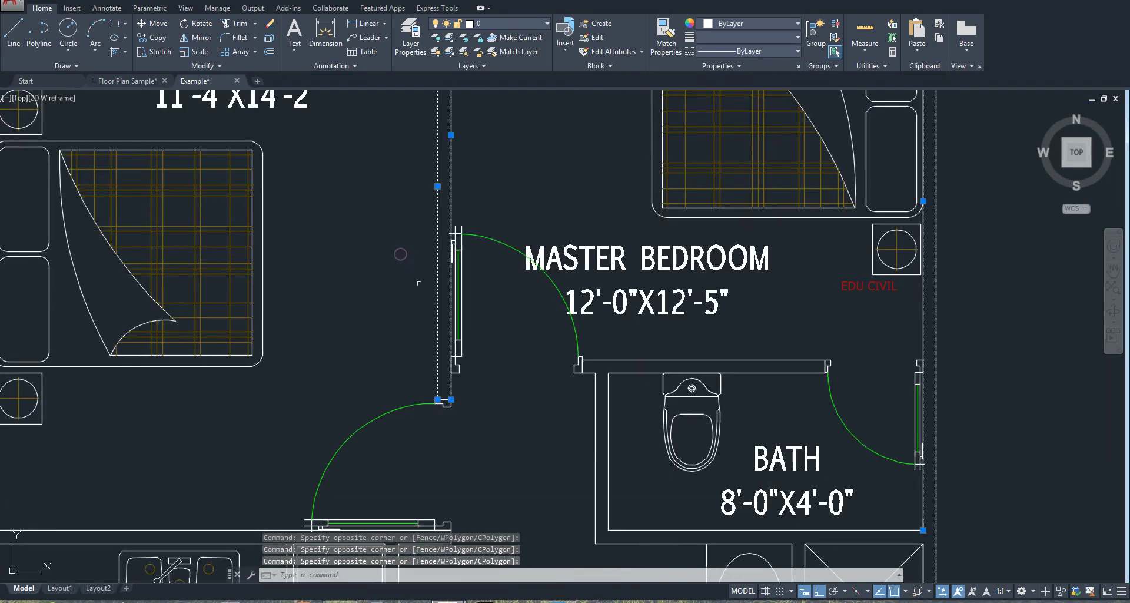
scroll(440, 239, "down", 4)
scroll(312, 359, "up", 4)
left_click(286, 347)
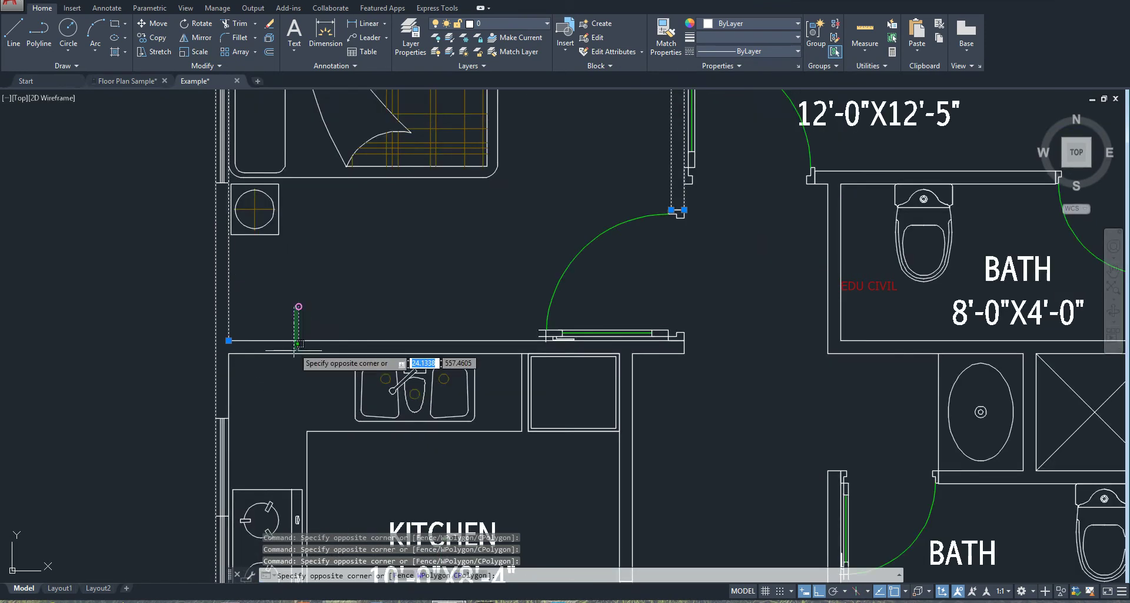
left_click(285, 369)
left_click(239, 379)
left_click(227, 387)
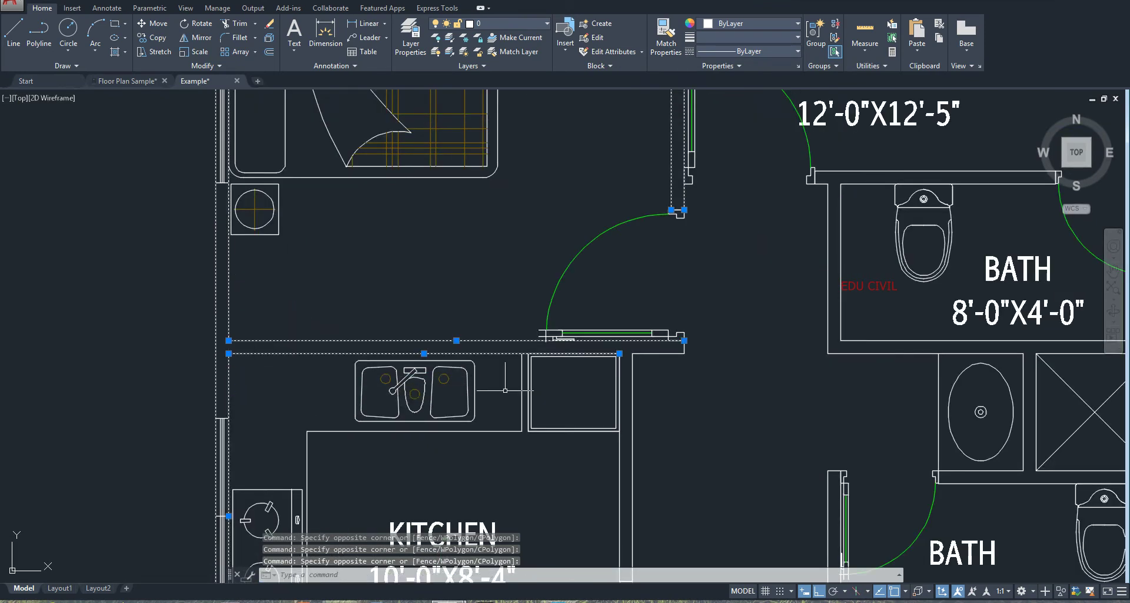
Add the kitchen's vertical interior wall lines and the short wall line beside their upper end to the selection.
scroll(724, 559, "up", 3)
left_click(736, 424)
left_click(520, 410)
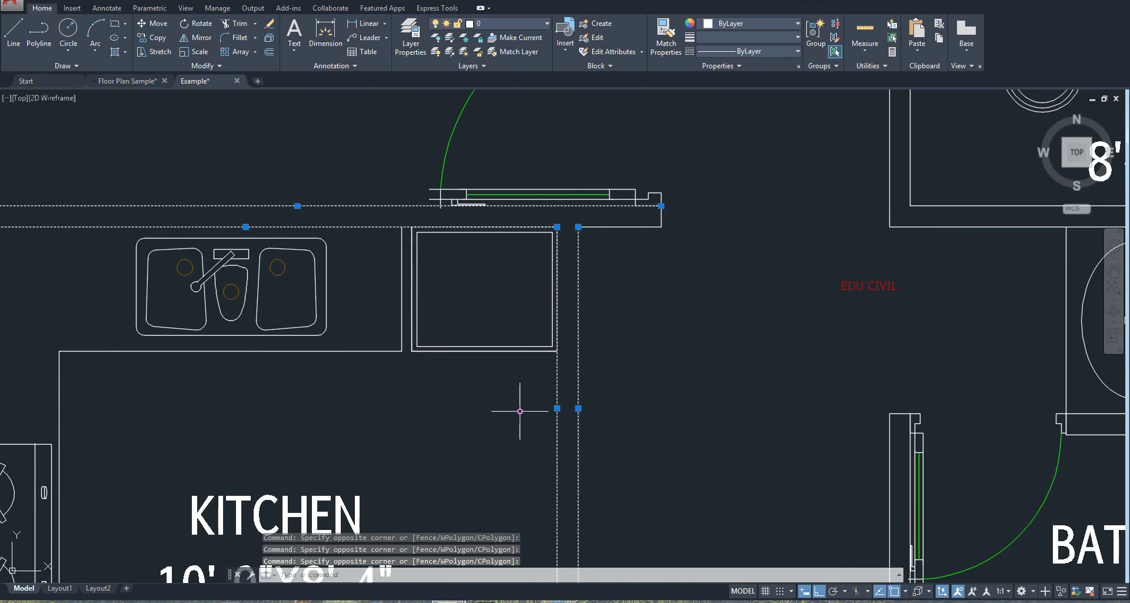
left_click(631, 228)
scroll(671, 260, "down", 4)
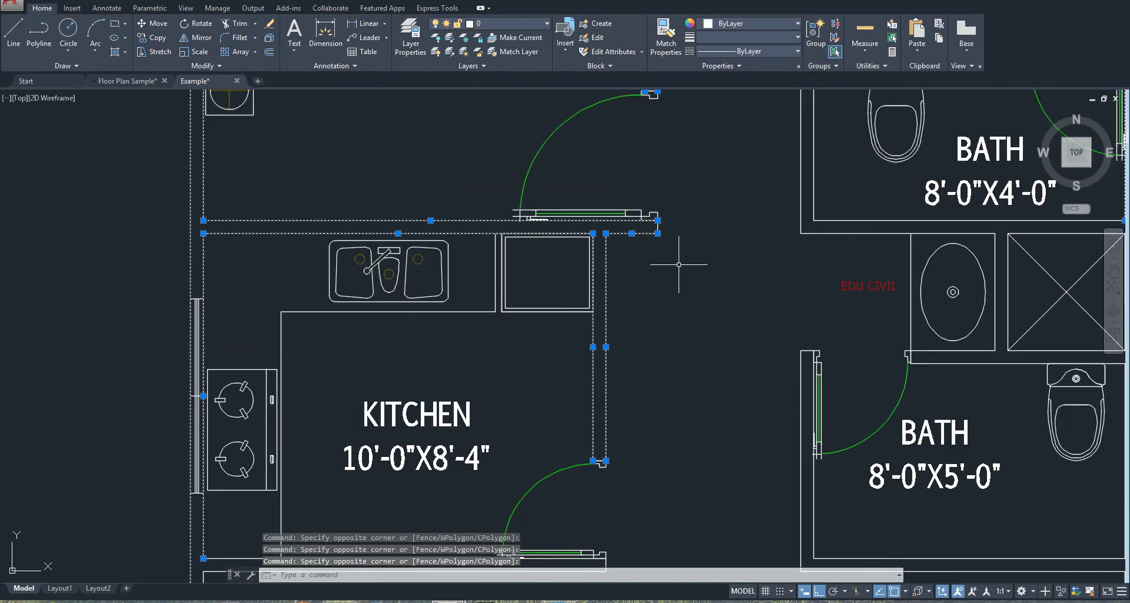
mouse_move(645, 367)
middle_mouse_down()
mouse_move(618, 441)
mouse_move(612, 506)
middle_mouse_up()
scroll(550, 400, "down", 2)
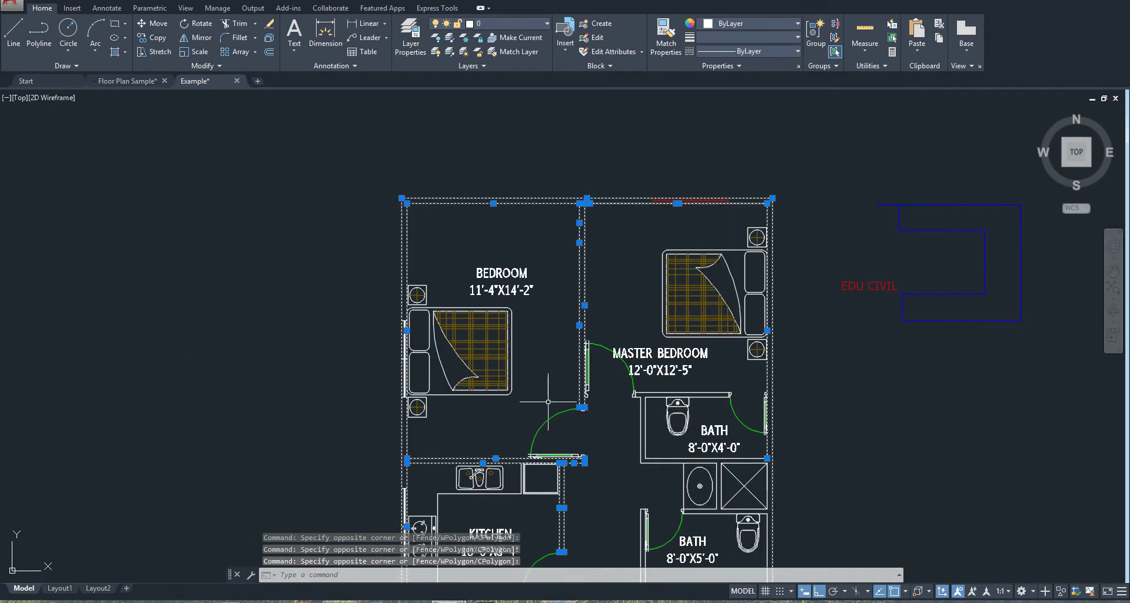
Assign the selected exterior, bedroom partition and kitchen wall lines to the WALL layer and clear the selection.
left_click(518, 25)
left_click(504, 64)
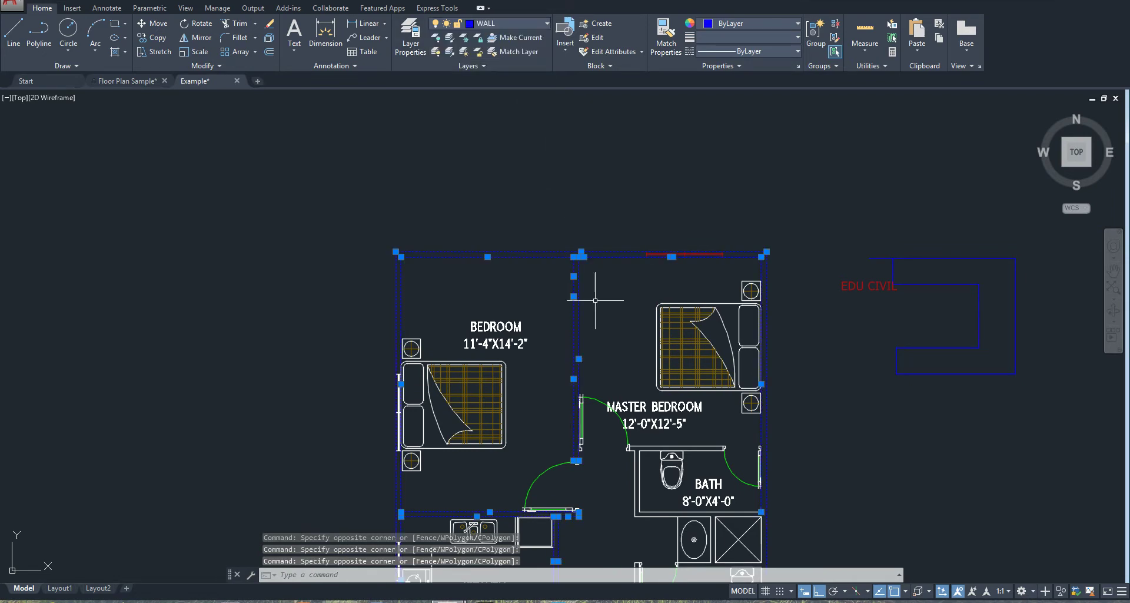
middle_click_drag(578, 301, 538, 263)
key("Escape")
Use Select Similar on the vertical partition line between the bedrooms and review which lines across the drawing get selected.
scroll(541, 236, "up", 6)
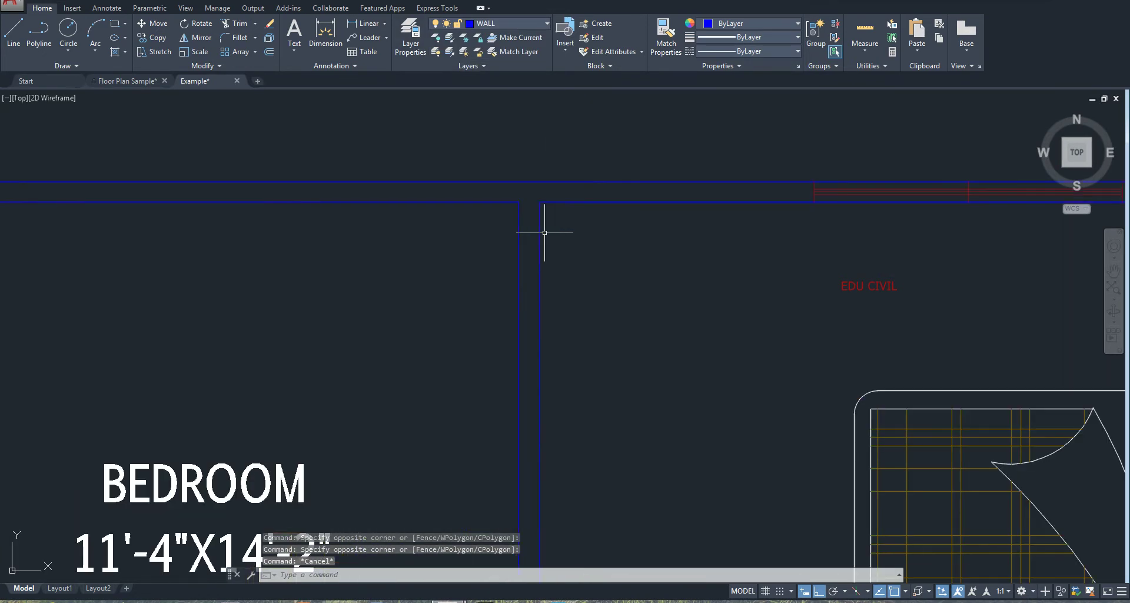
left_click(539, 239)
right_click(542, 244)
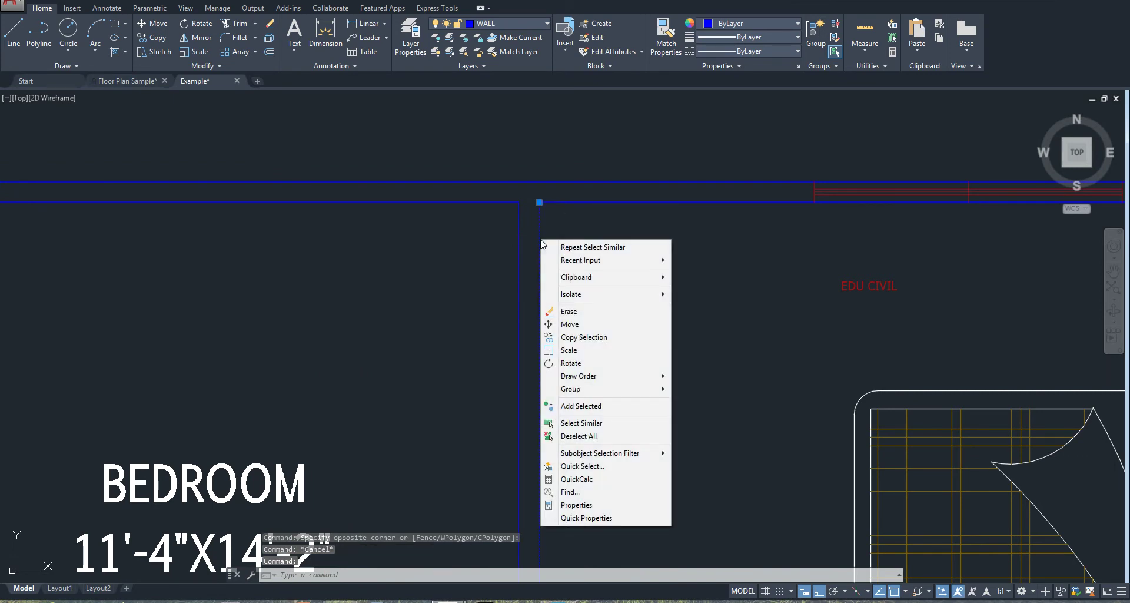
left_click(583, 420)
scroll(582, 419, "down", 5)
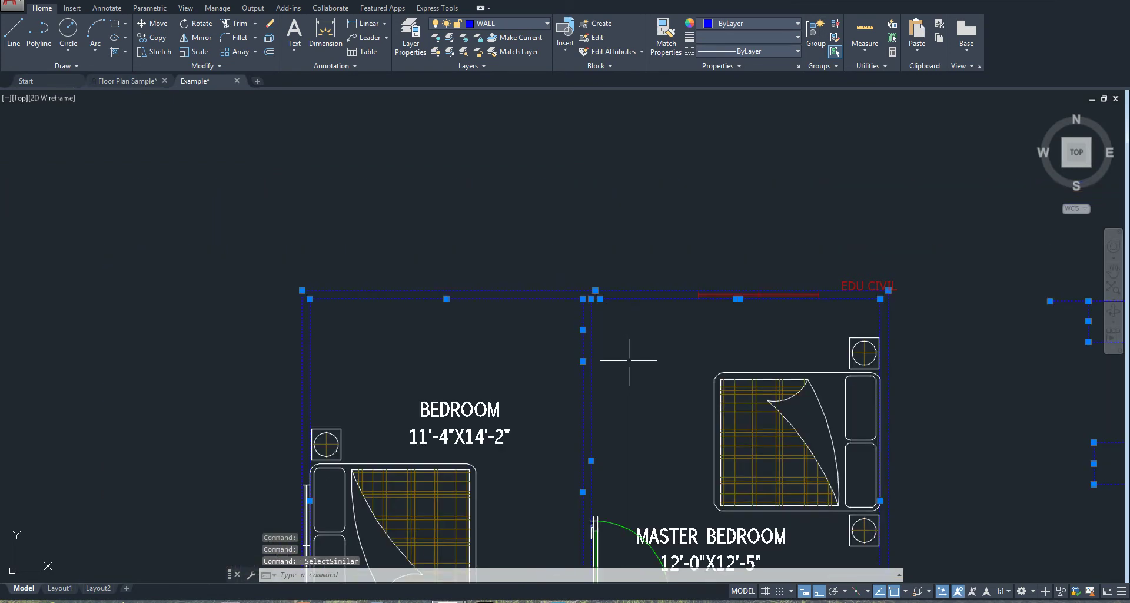
mouse_move(625, 361)
middle_mouse_down()
mouse_move(605, 322)
mouse_move(453, 242)
mouse_move(429, 298)
mouse_move(427, 206)
mouse_move(406, 195)
middle_mouse_up()
scroll(406, 230, "down", 5)
scroll(369, 253, "up", 3)
middle_click_drag(369, 253, 371, 177)
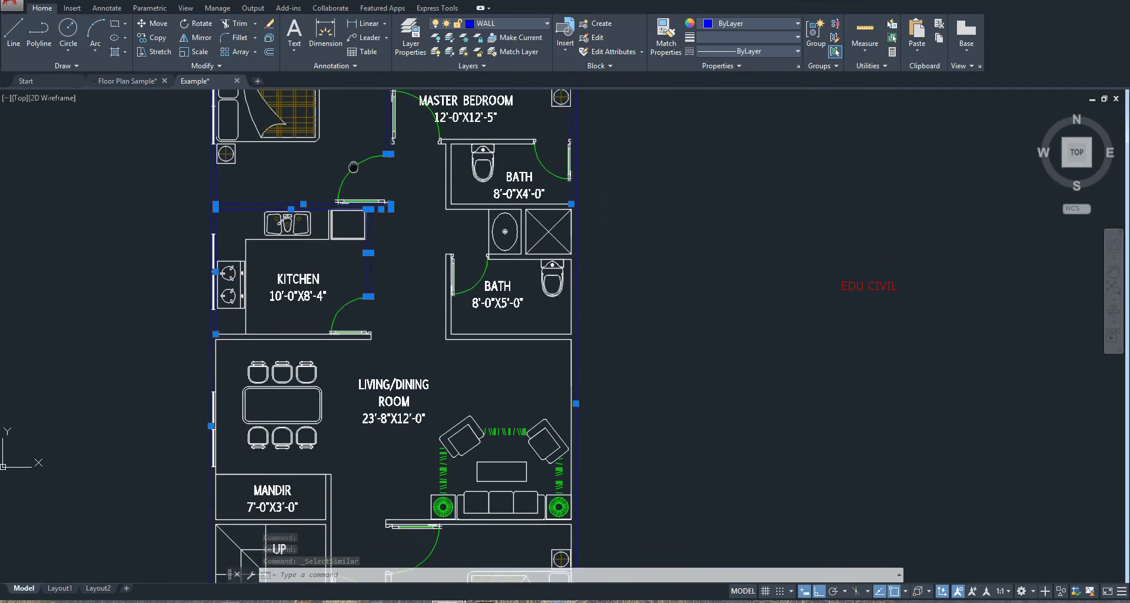
scroll(377, 280, "down", 4)
middle_click_drag(377, 280, 368, 324)
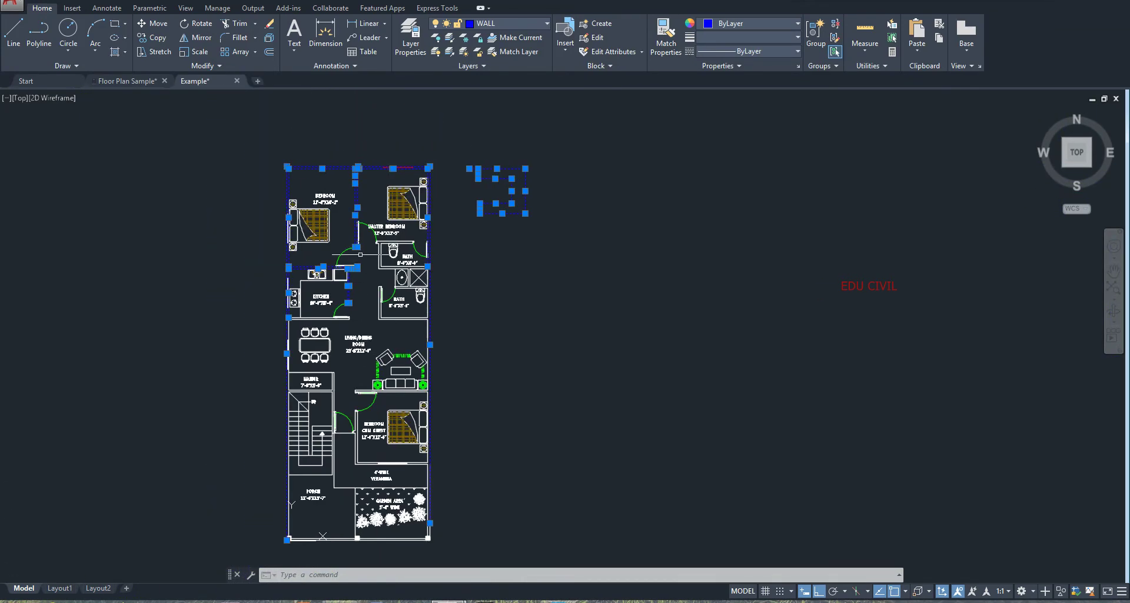
scroll(370, 200, "up", 6)
key("Escape")
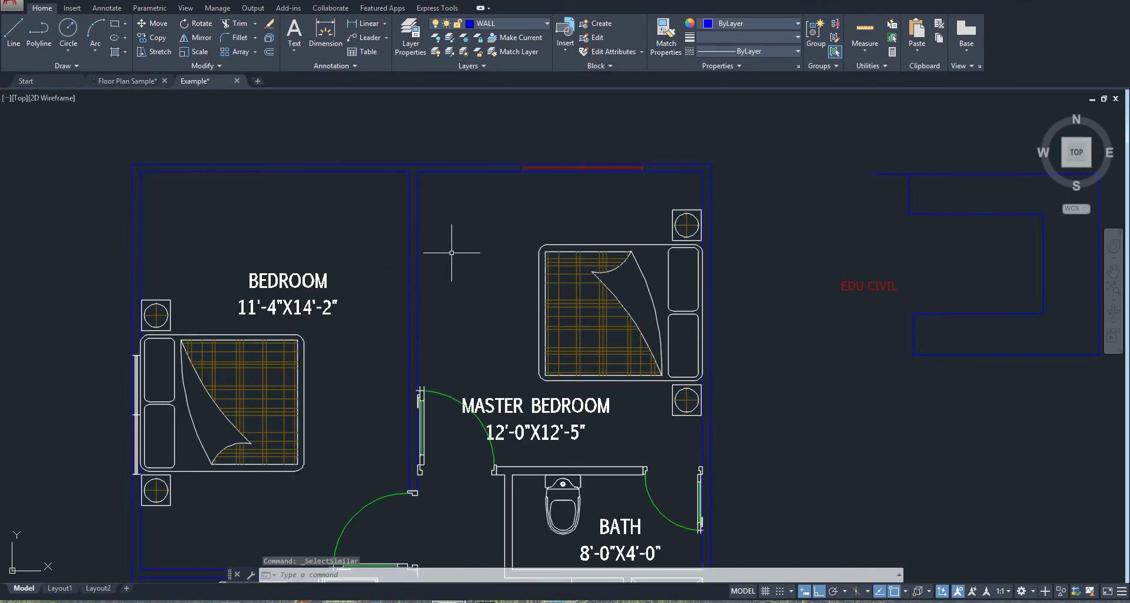
Select the beds in the bedroom and master bedroom and check the available layers for a suitable one.
middle_click_drag(511, 252, 424, 246)
scroll(444, 252, "down", 4)
scroll(530, 202, "up", 5)
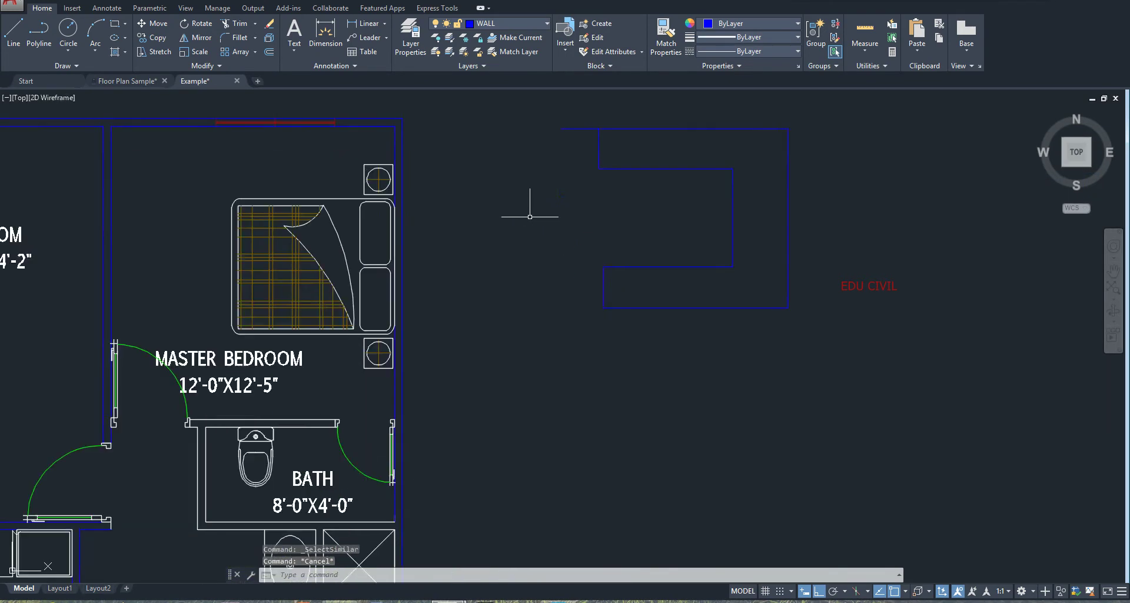
scroll(567, 244, "down", 4)
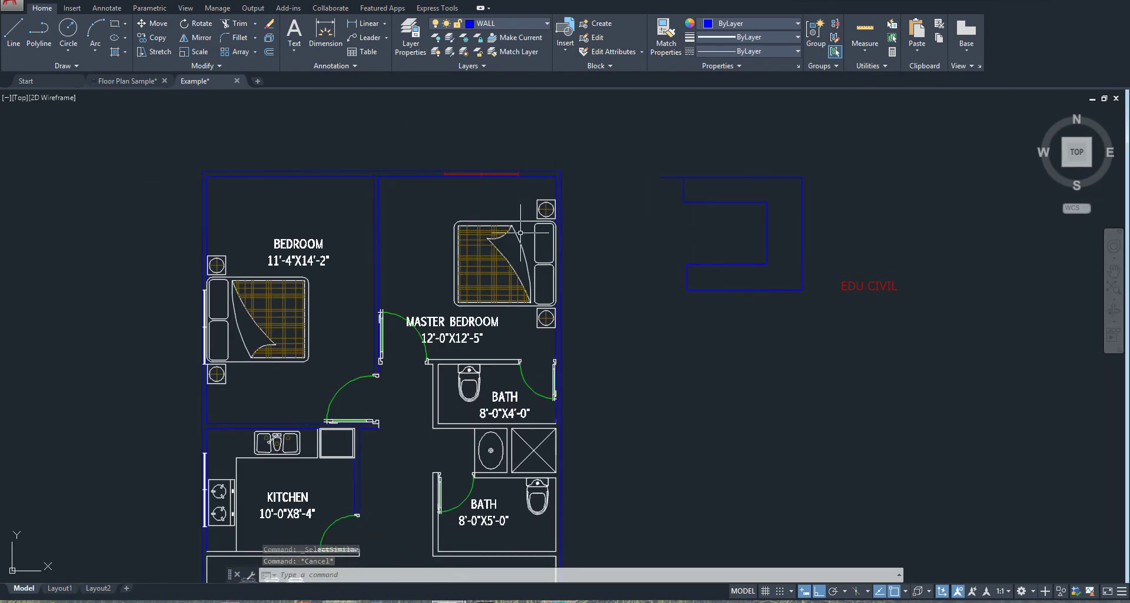
left_click(512, 240)
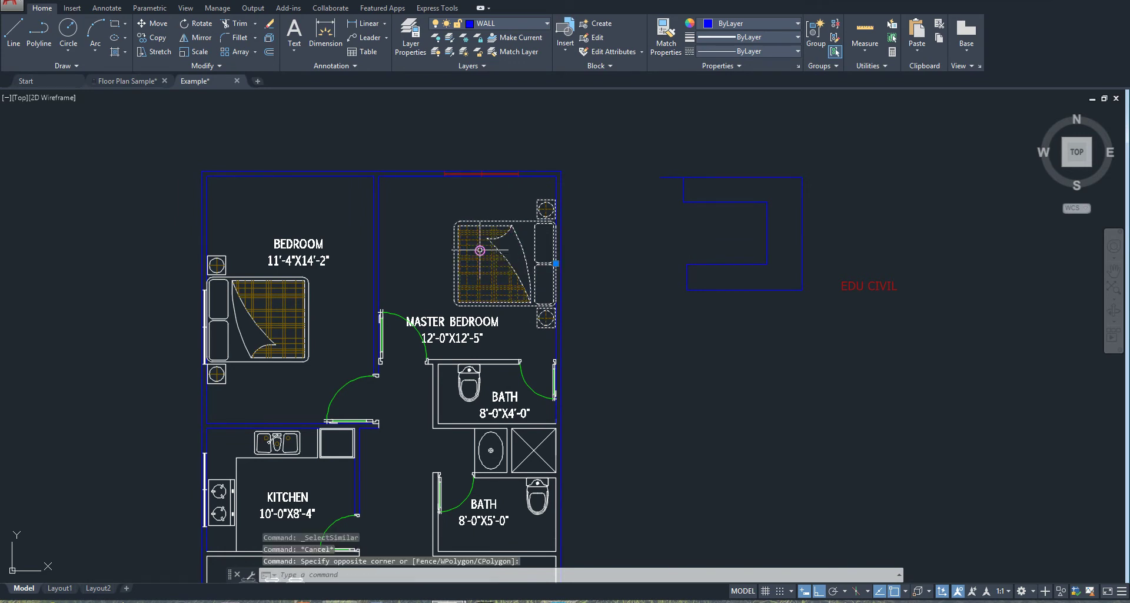
left_click(309, 283)
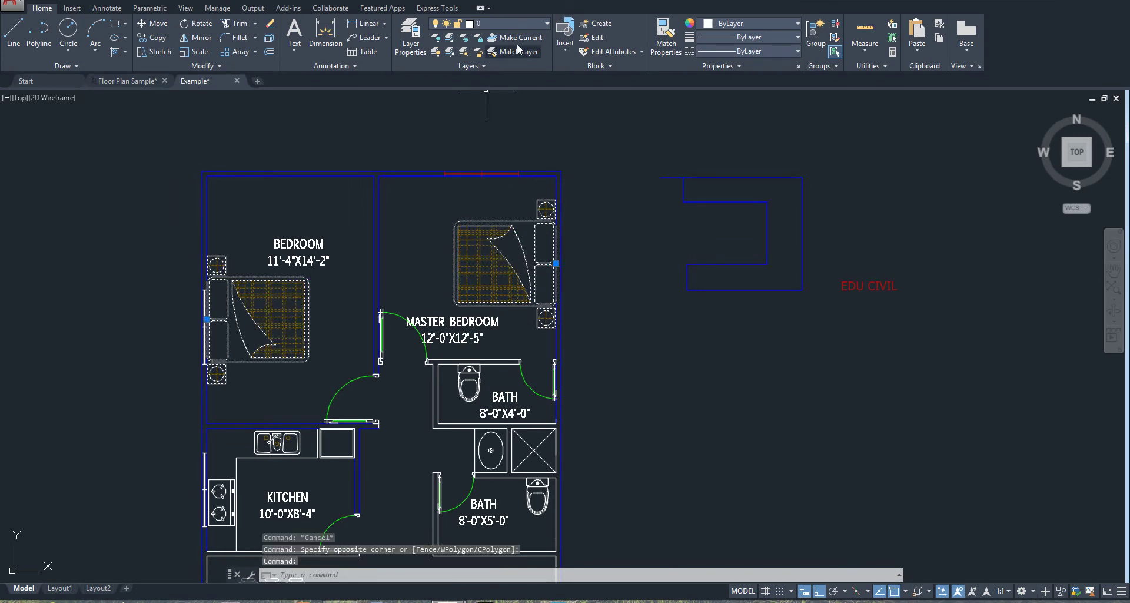
left_click(538, 26)
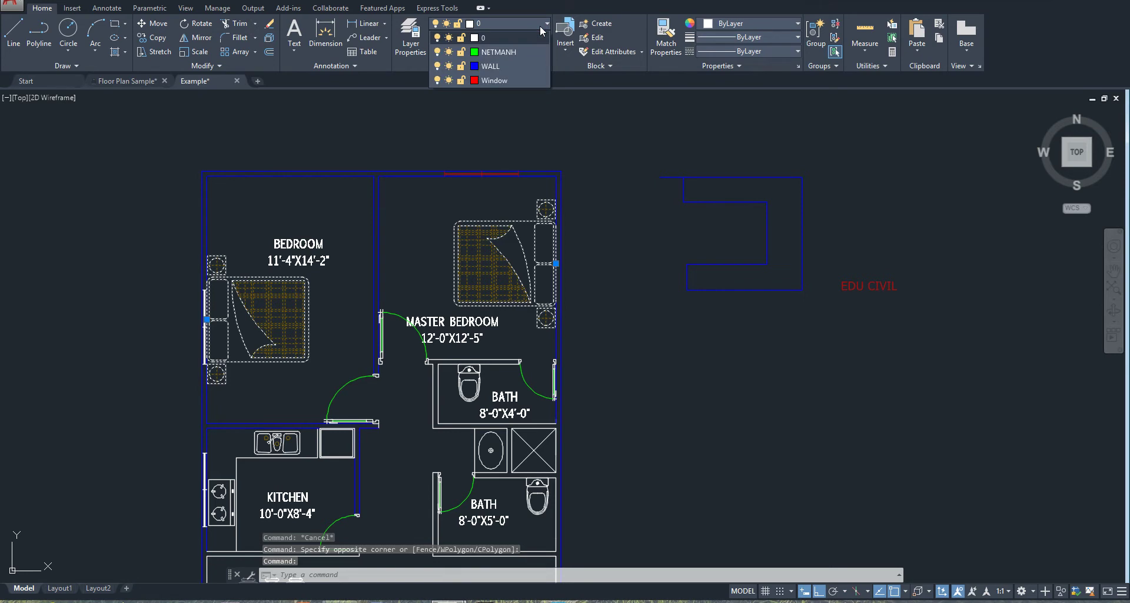
left_click(488, 38)
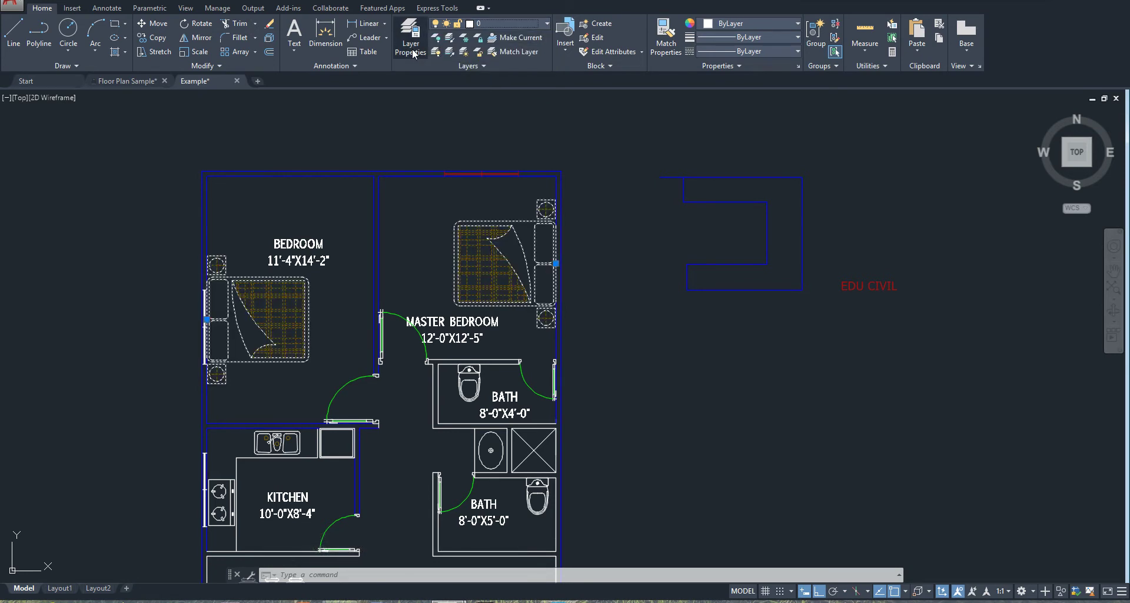
Create a new layer named Bed and set its color to green.
left_click(412, 50)
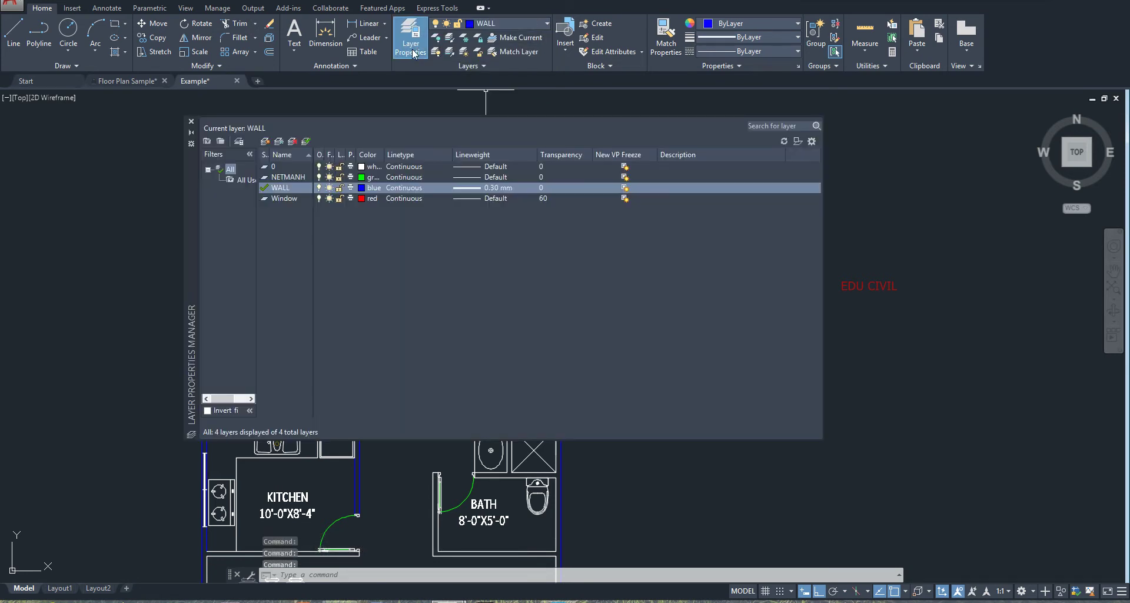
left_click(266, 141)
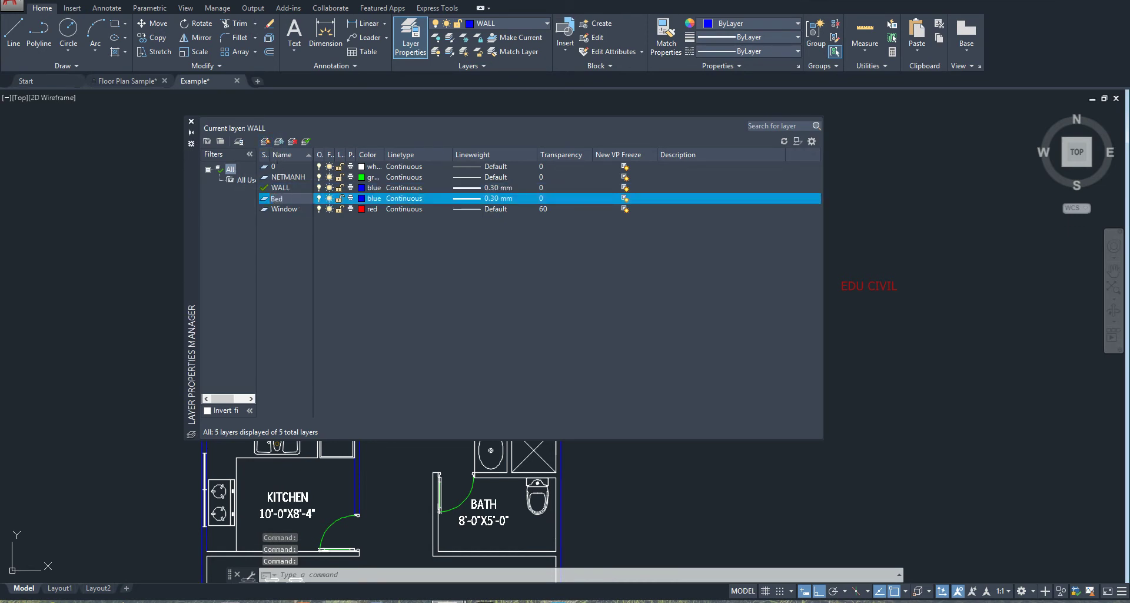
left_click(363, 199)
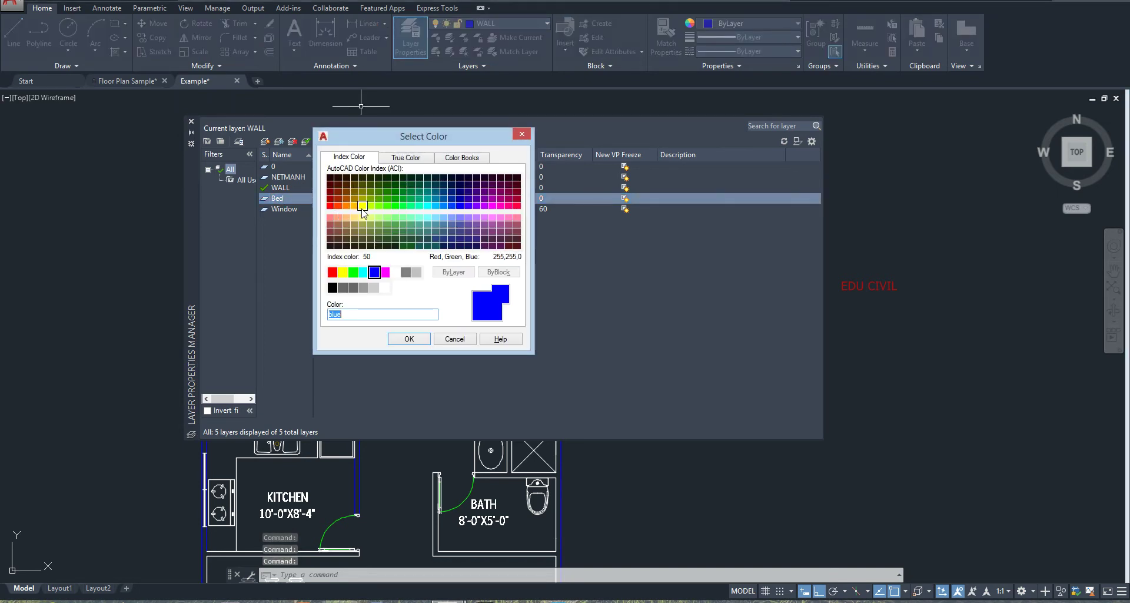
left_click(353, 272)
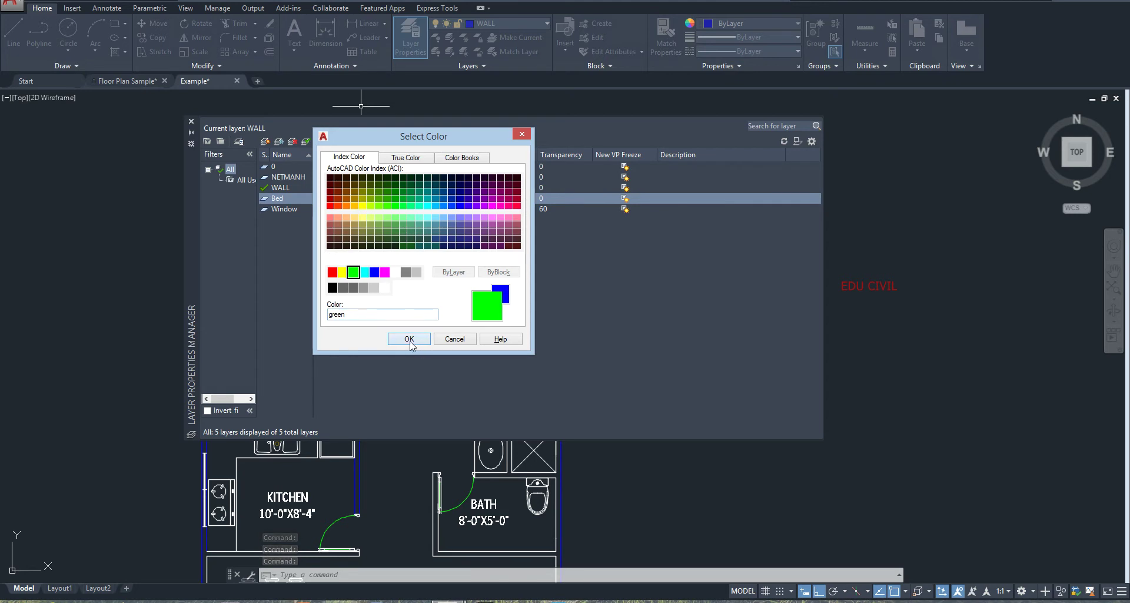
left_click(409, 339)
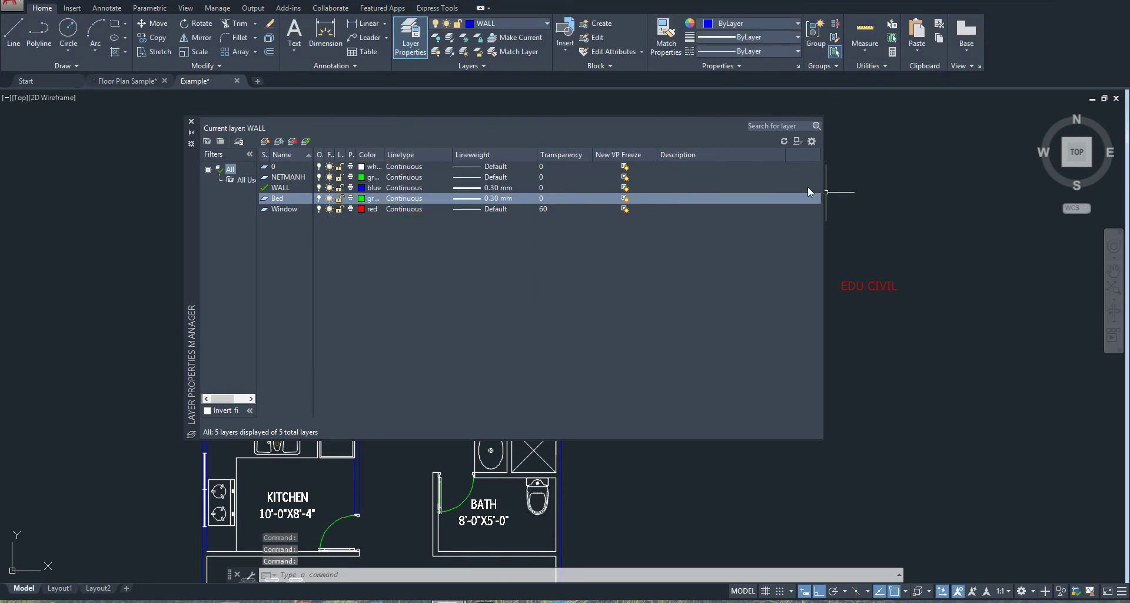
left_click(191, 122)
Select the beds in the bedroom, the master bedroom and the guest bedroom.
middle_click_drag(486, 271, 467, 257)
left_click(467, 257)
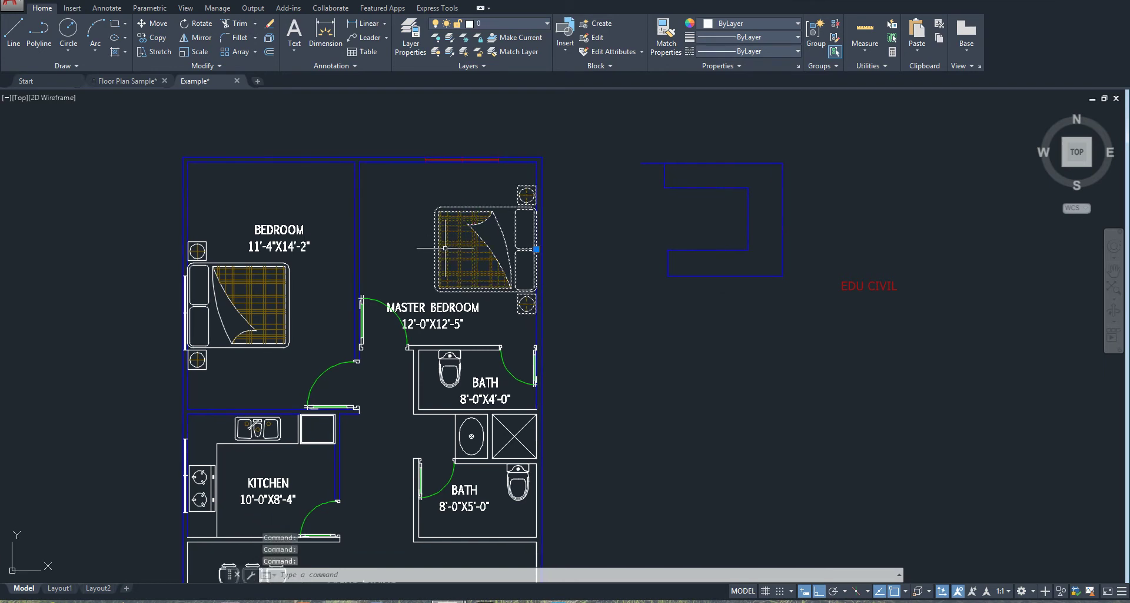
left_click(275, 275)
scroll(453, 274, "down", 3)
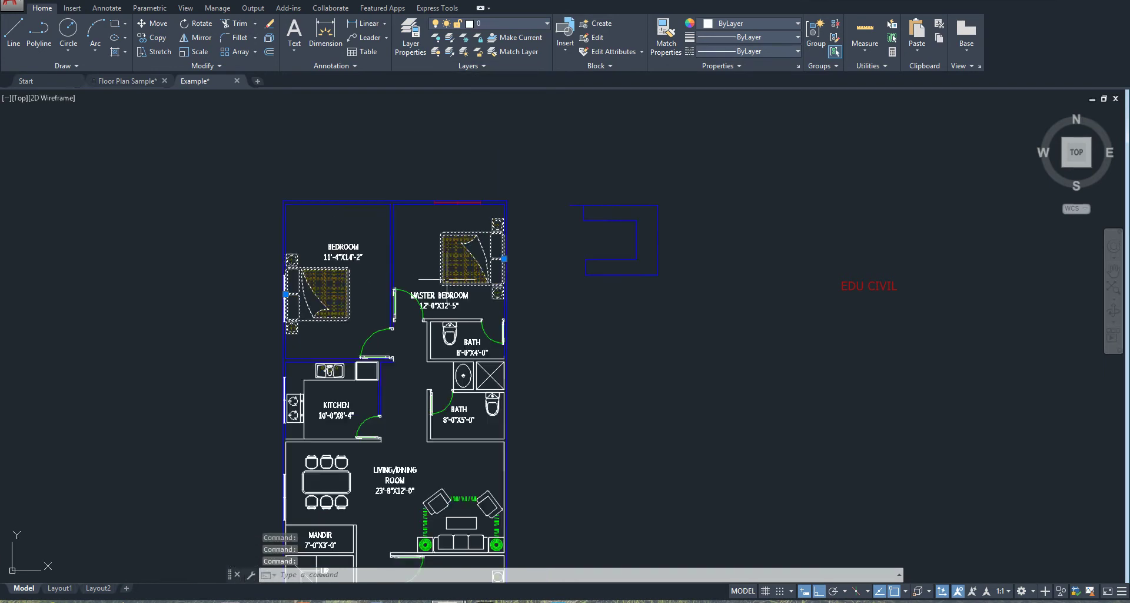
middle_click_drag(375, 477, 338, 377)
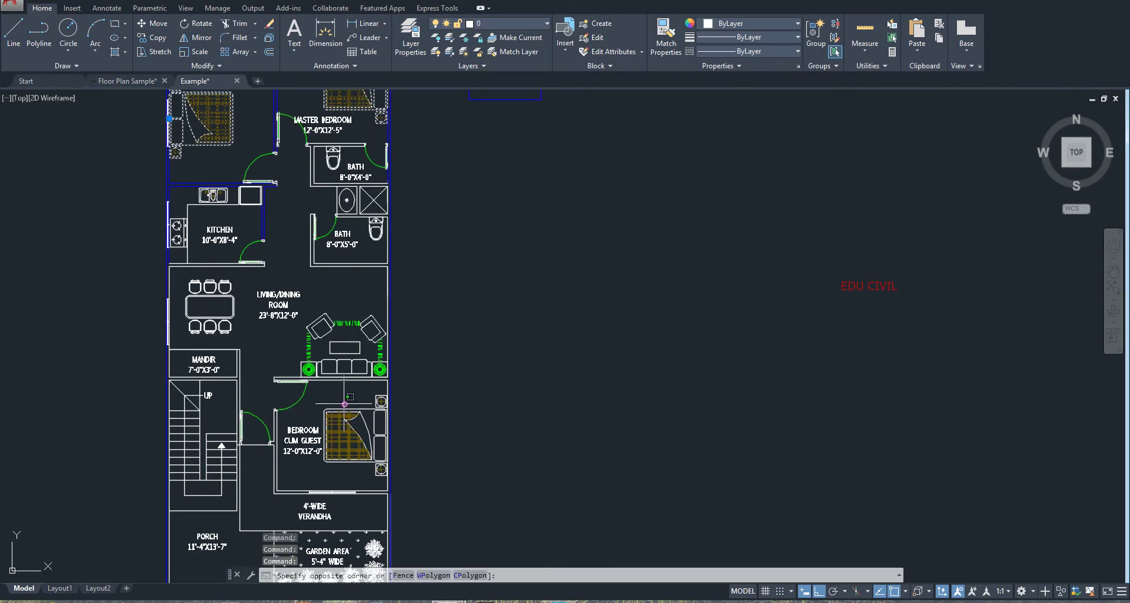
left_click(368, 438)
left_click(312, 394)
Assign the selected beds to the Bed layer and clear the selection.
middle_click_drag(301, 286, 357, 419)
scroll(378, 291, "up", 5)
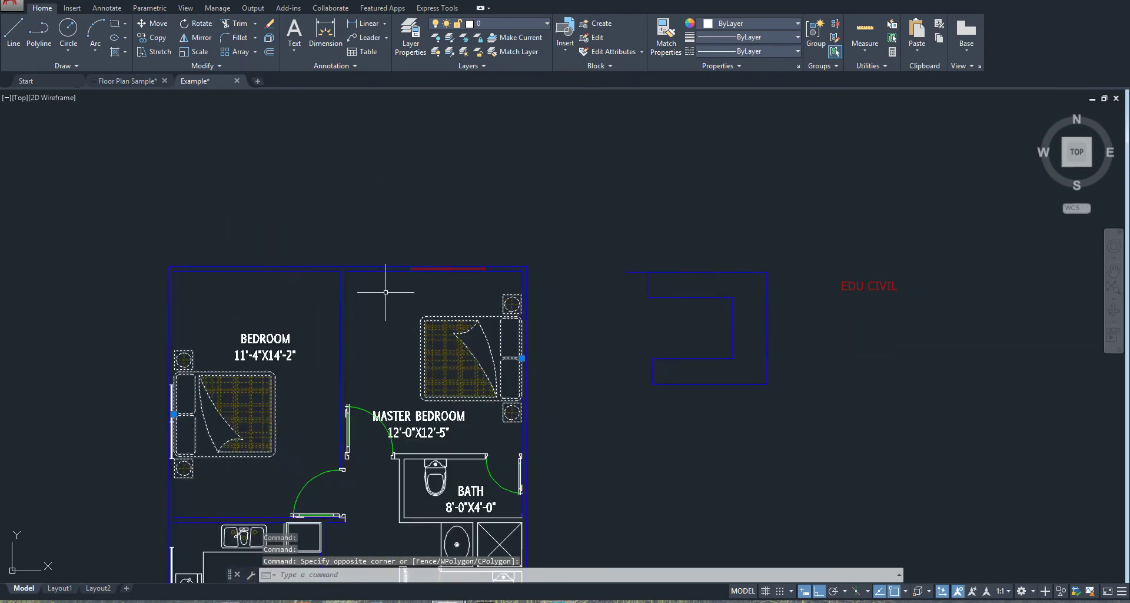
left_click(511, 21)
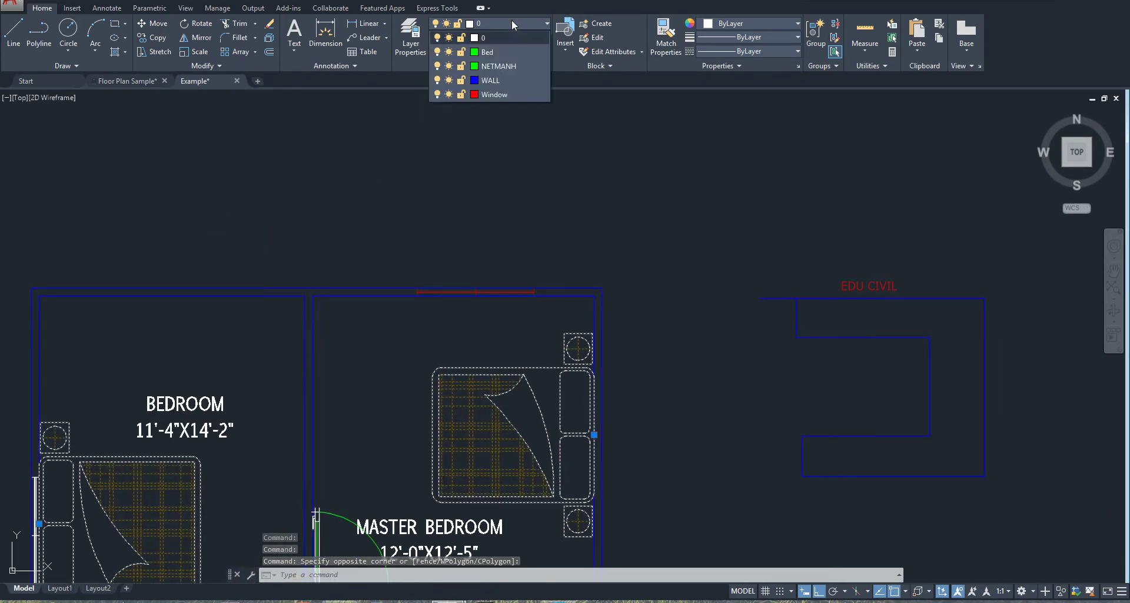
left_click(494, 52)
key("Escape")
Inspect the beds across the plan and check the layer of the master bedroom bed.
scroll(658, 381, "down", 3)
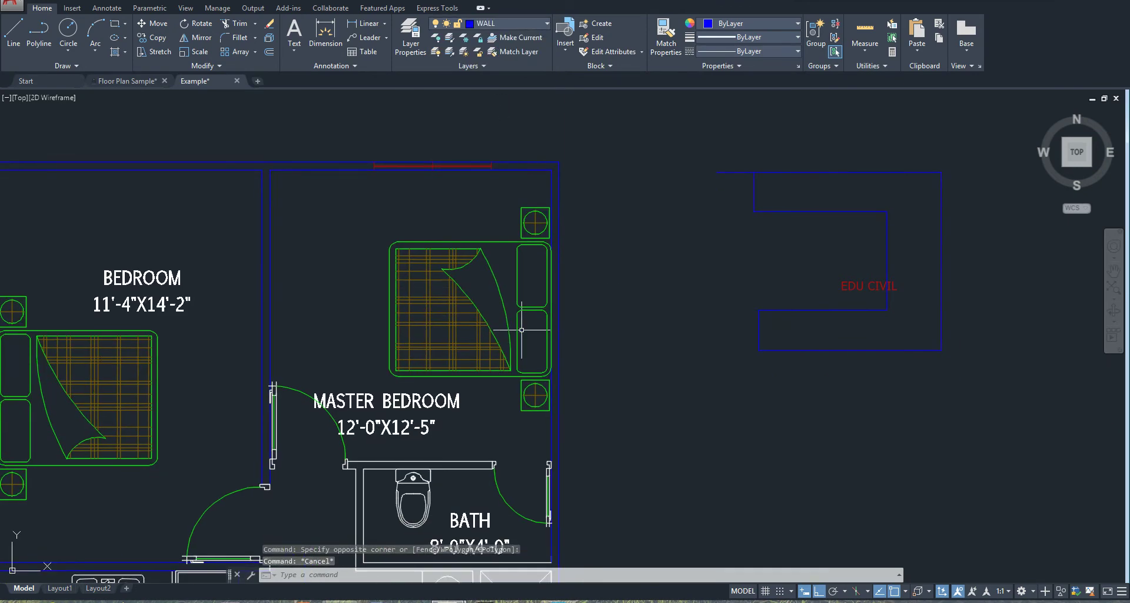
scroll(533, 245, "up", 2)
scroll(529, 247, "down", 5)
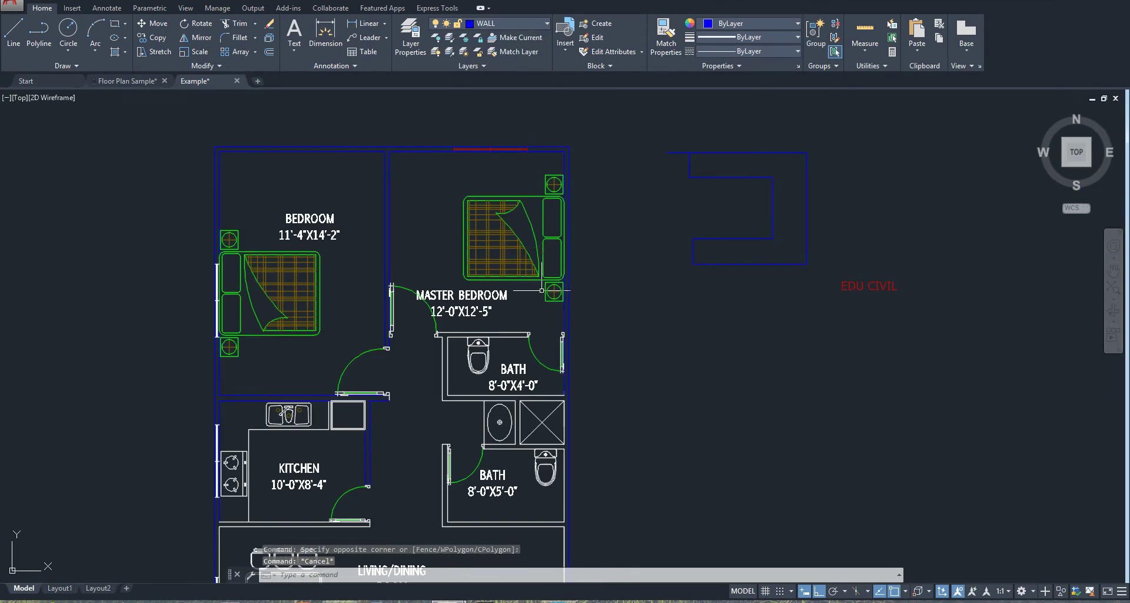
middle_click_drag(478, 273, 478, 279)
left_click(529, 247)
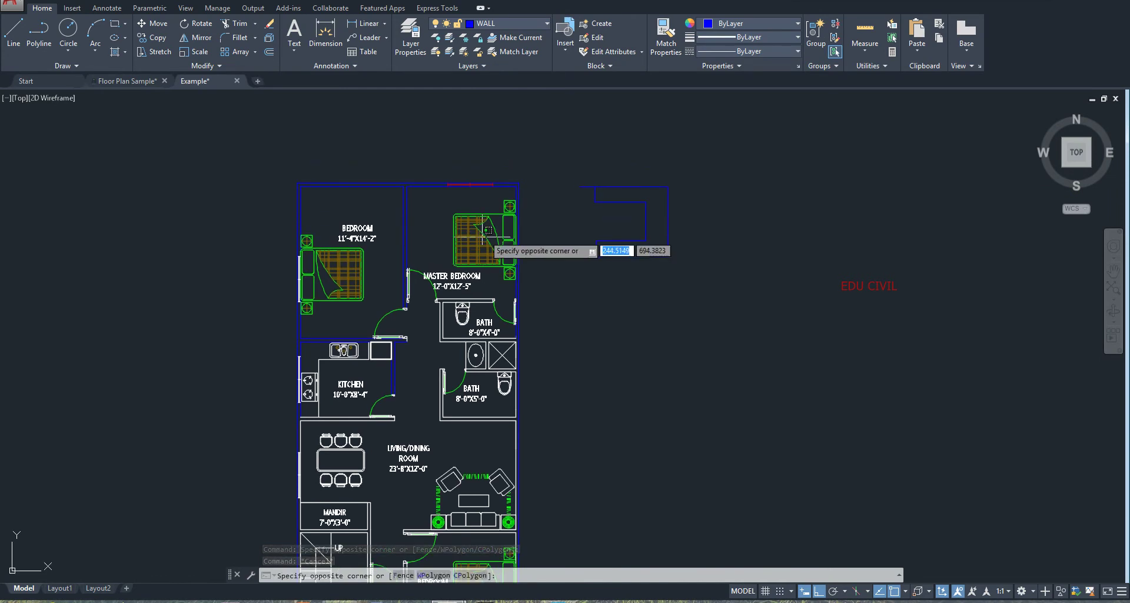
key("Escape")
scroll(529, 247, "up", 4)
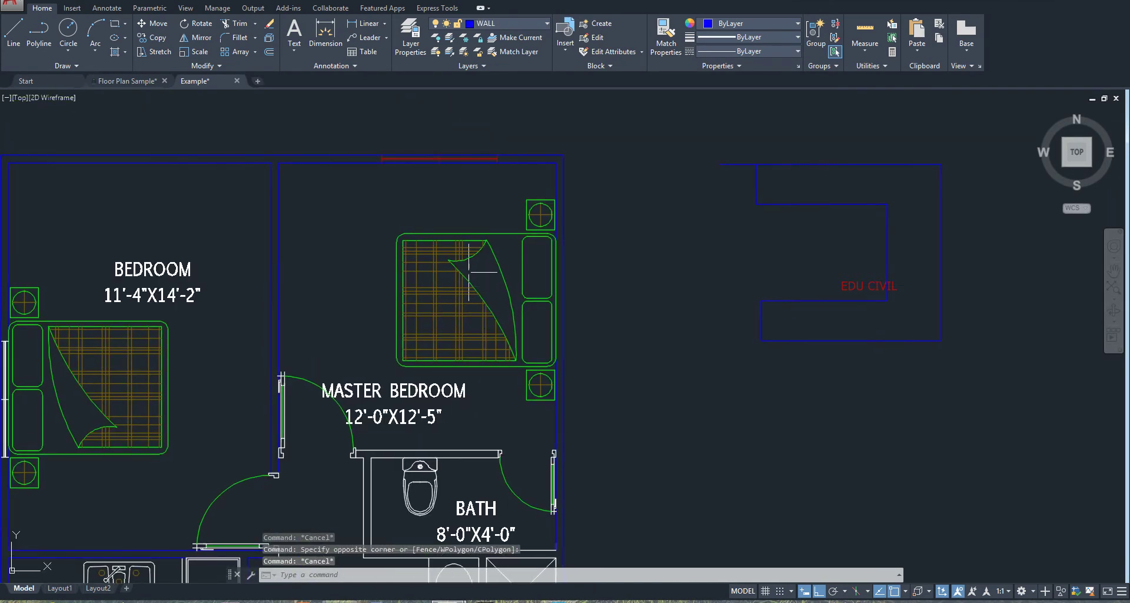
left_click(439, 246)
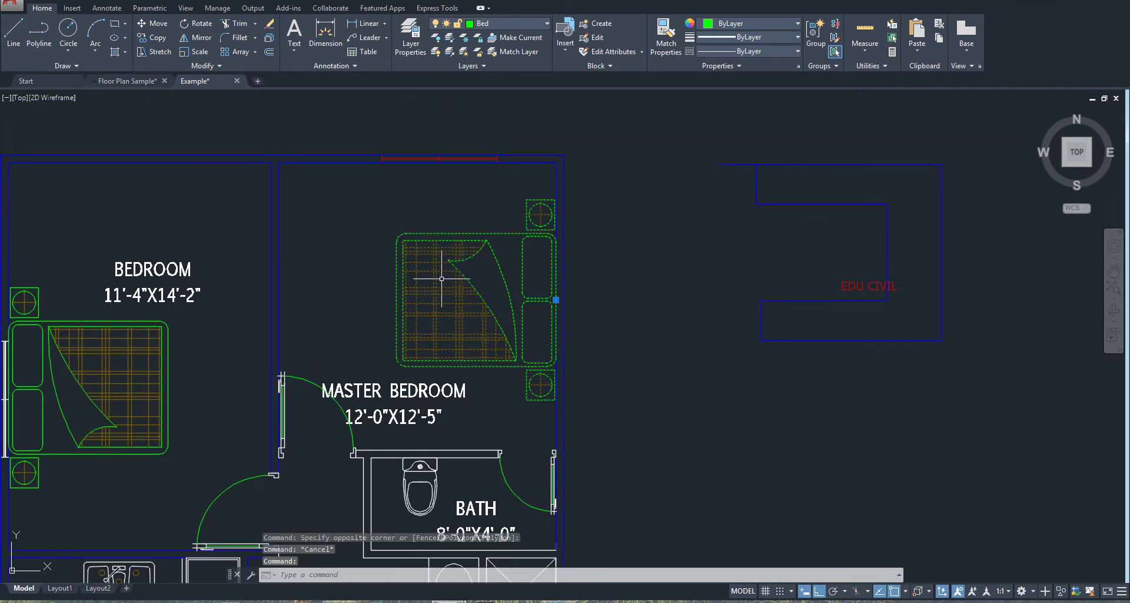
key("Escape")
Erase the blue practice outline drawn beside the floor plan.
scroll(291, 329, "down", 2)
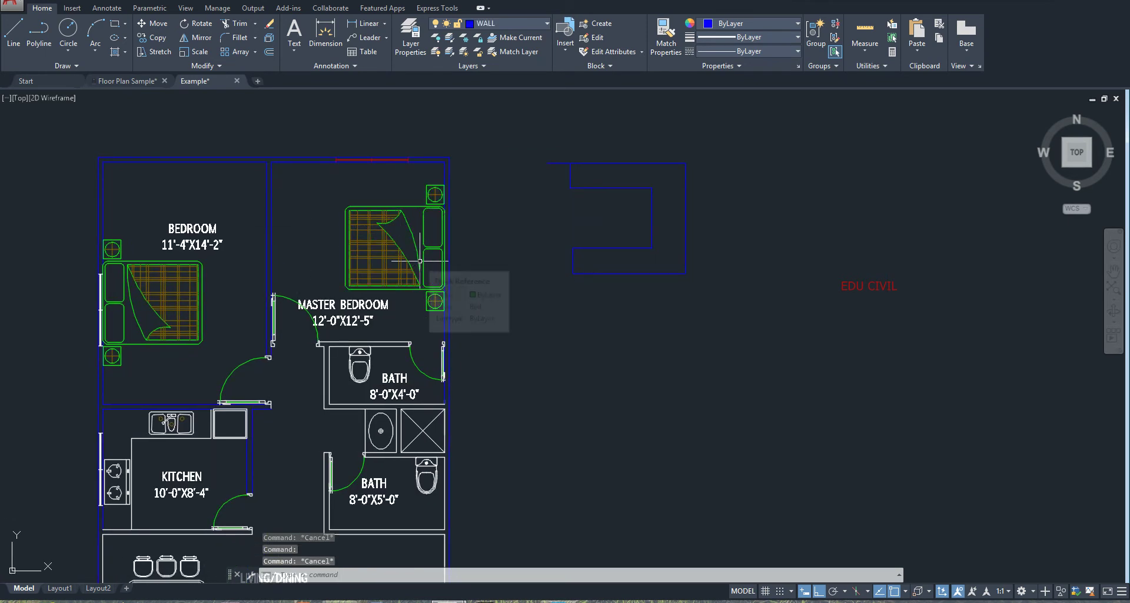
left_click(534, 124)
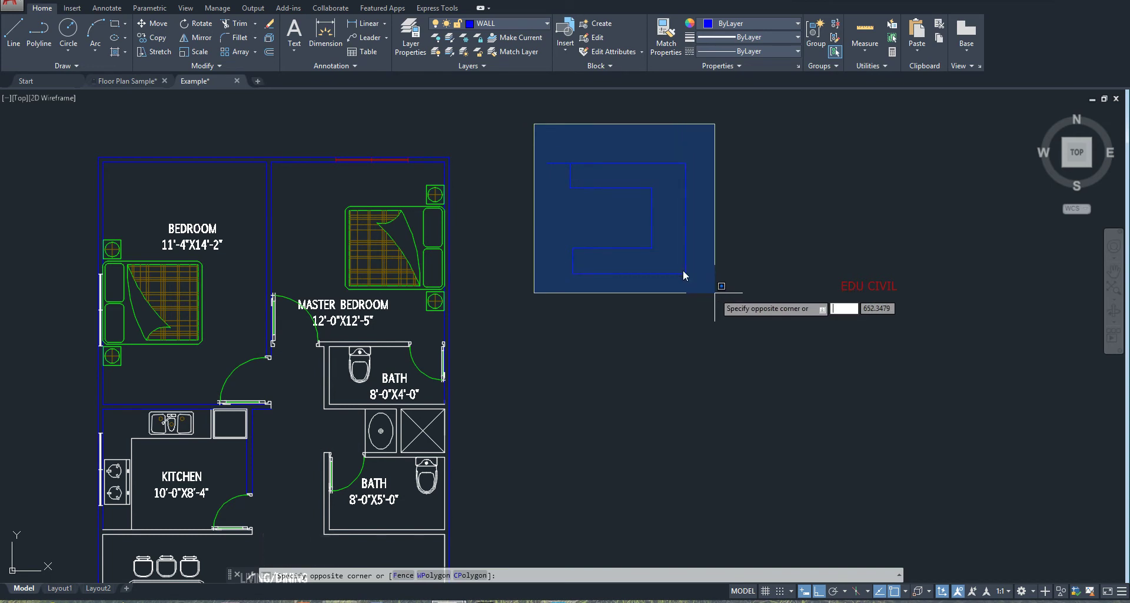
left_click(714, 293)
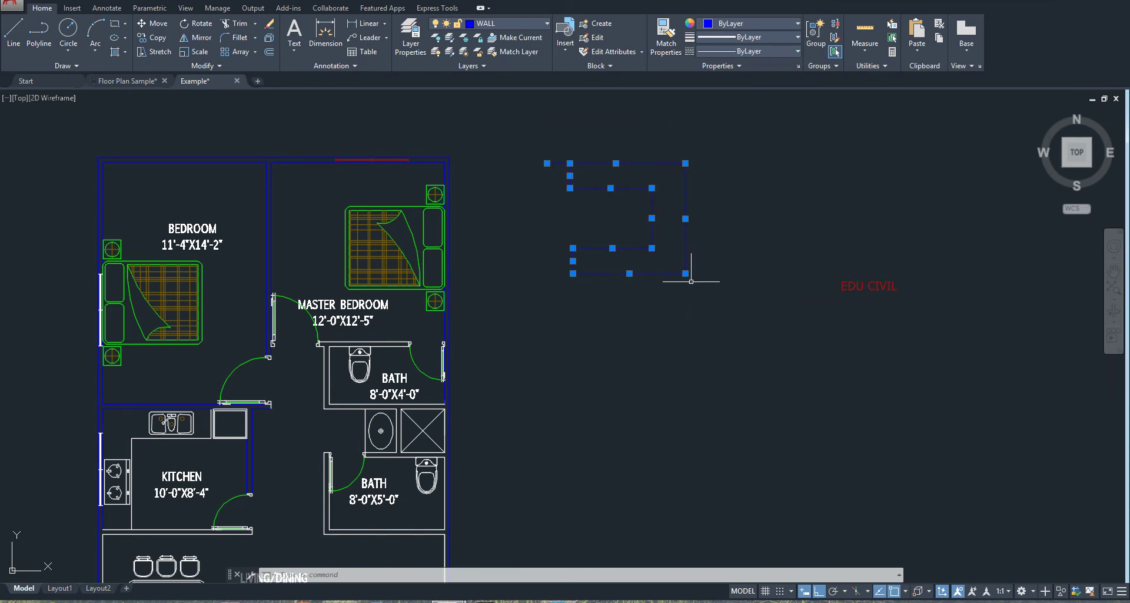
key("Delete")
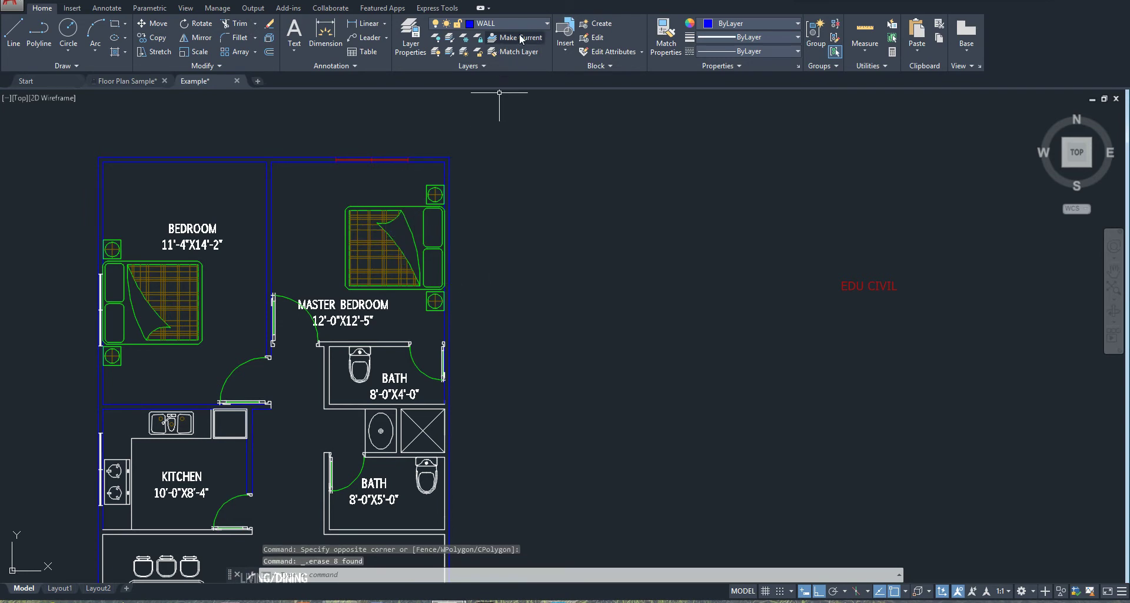
Turn off the Bed layer and check the whole floor plan without the beds.
left_click(548, 24)
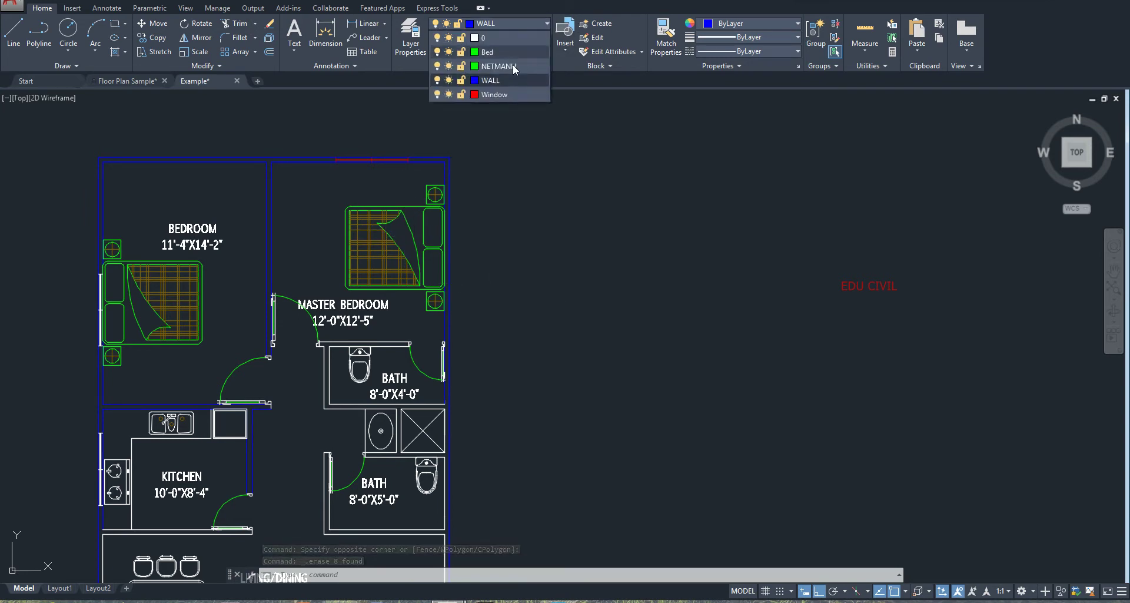
left_click(437, 53)
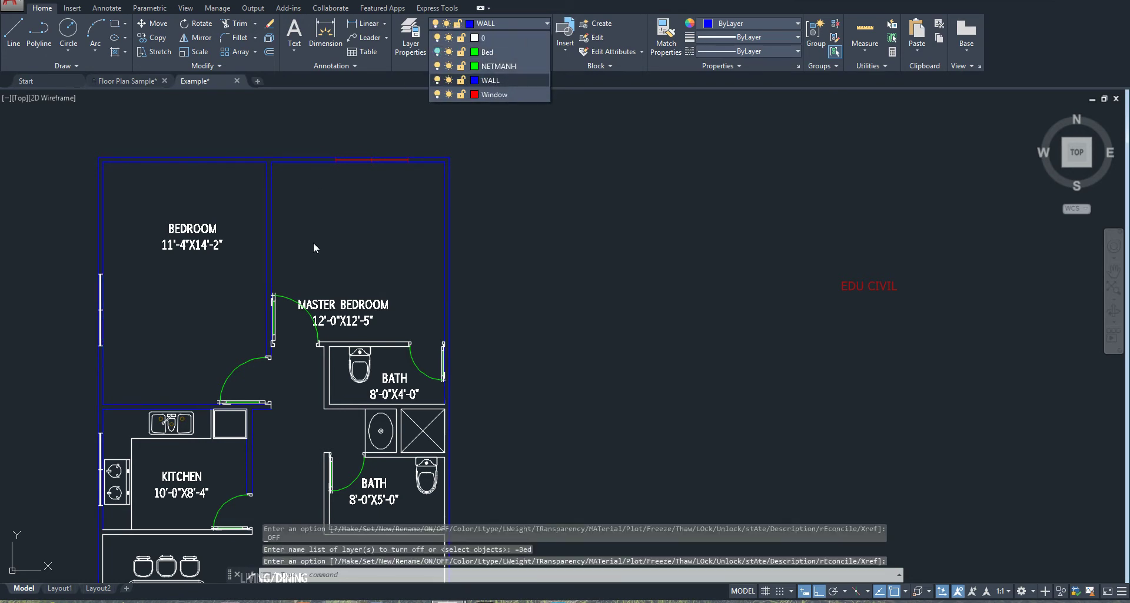
scroll(501, 242, "down", 3)
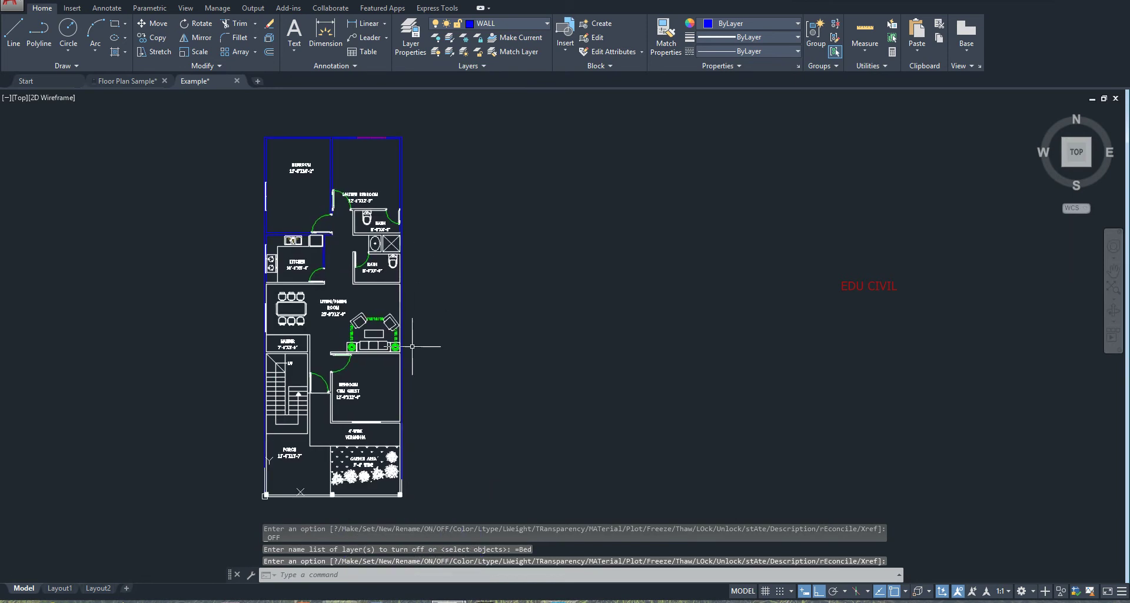
Inspect the bedrooms, kitchen and baths of the floor plan while the Bed layer is off.
scroll(416, 347, "up", 5)
scroll(395, 404, "down", 3)
middle_click_drag(296, 201, 328, 297)
scroll(326, 360, "up", 5)
middle_click_drag(326, 360, 323, 401)
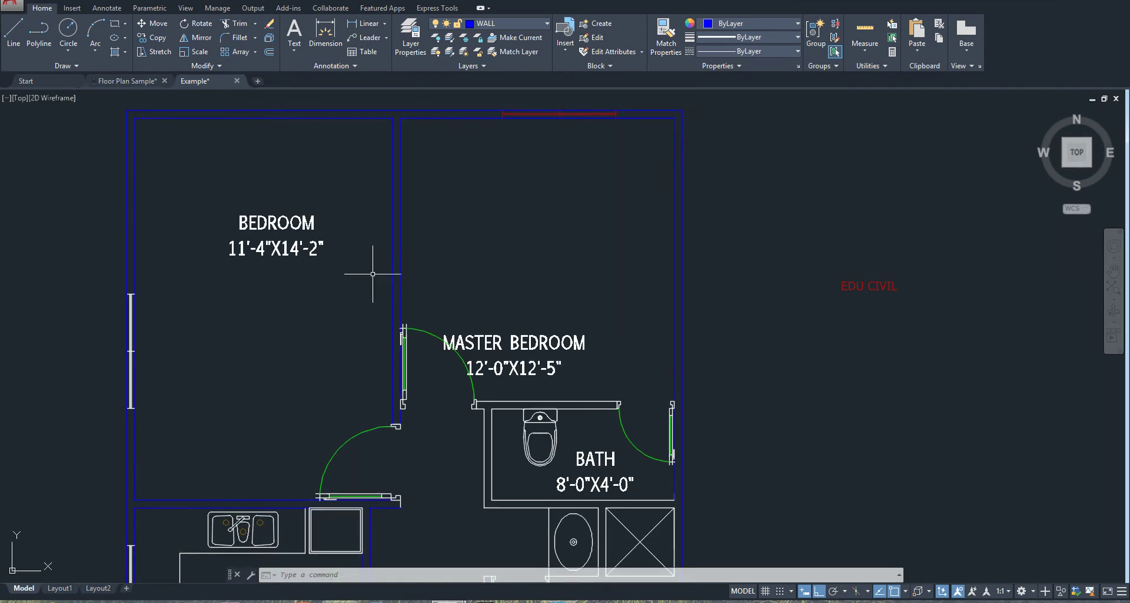
middle_click_drag(329, 272, 319, 323)
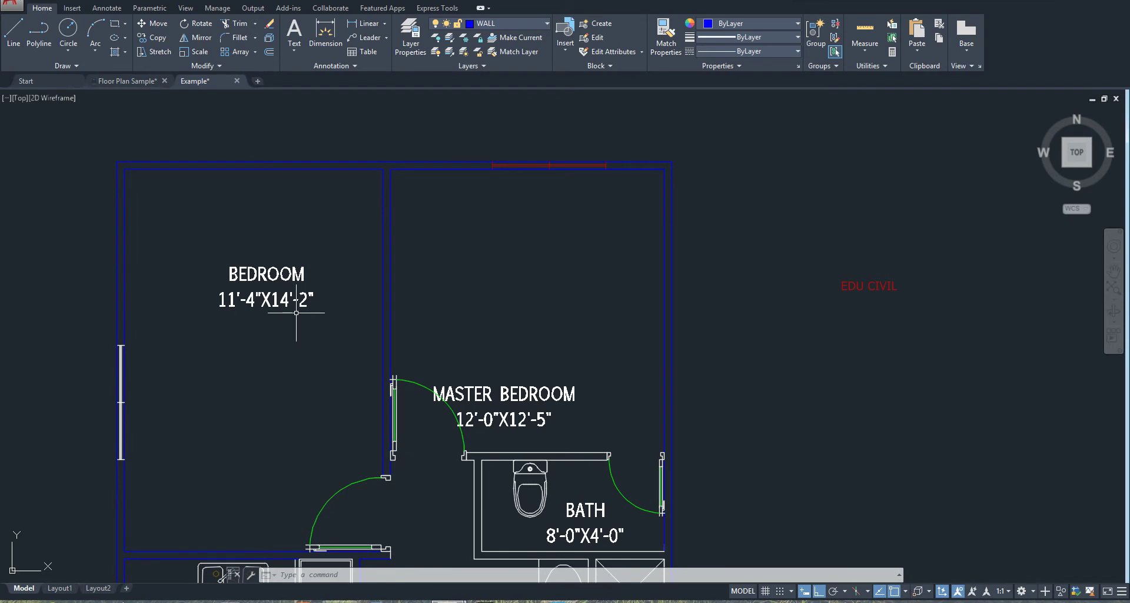
scroll(441, 297, "down", 2)
middle_click_drag(471, 317, 453, 240)
scroll(454, 288, "down", 2)
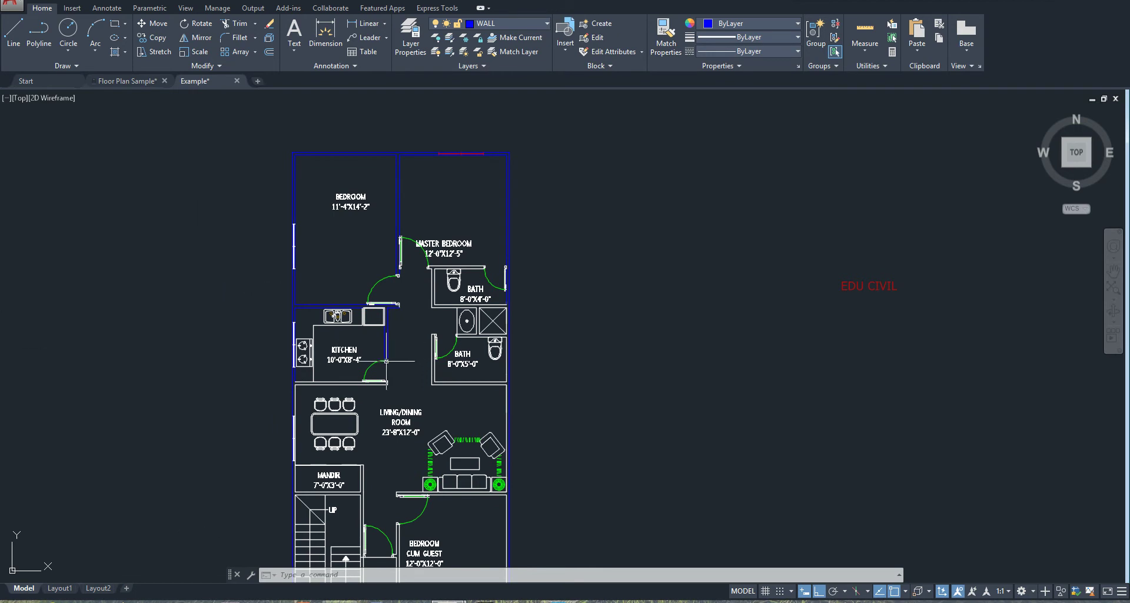
scroll(320, 347, "up", 2)
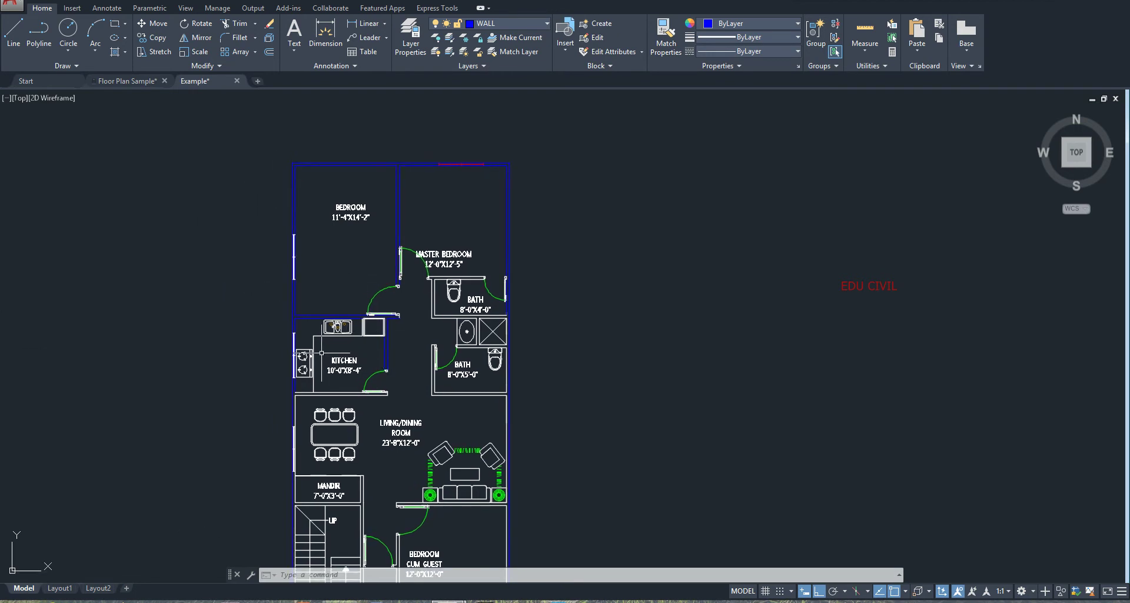
middle_click_drag(339, 312, 336, 390)
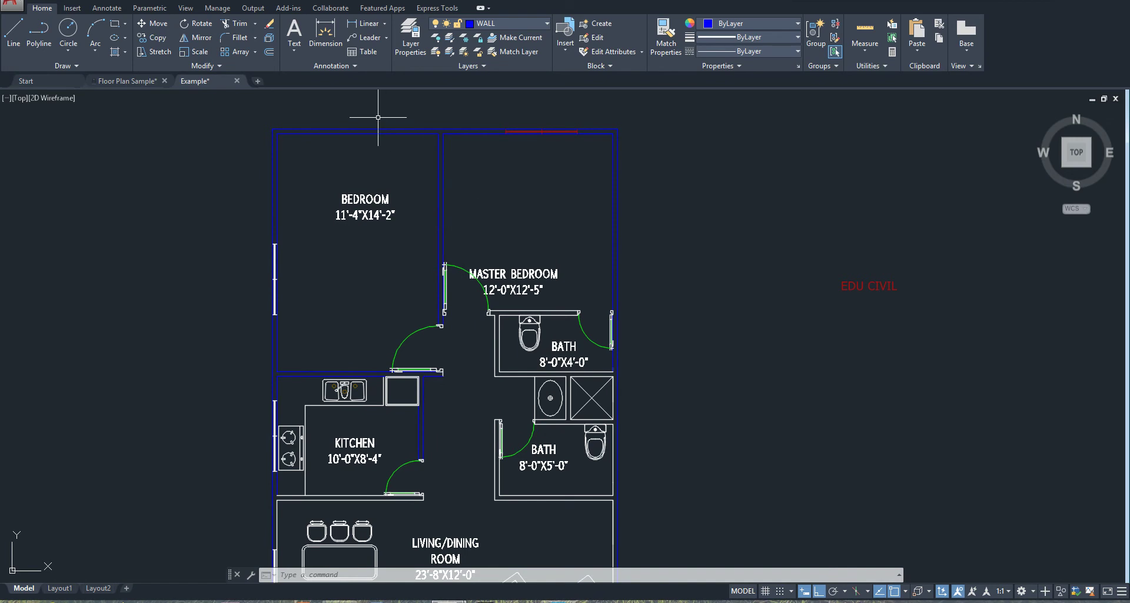
scroll(389, 188, "up", 4)
middle_click_drag(379, 214, 353, 262)
scroll(351, 265, "down", 2)
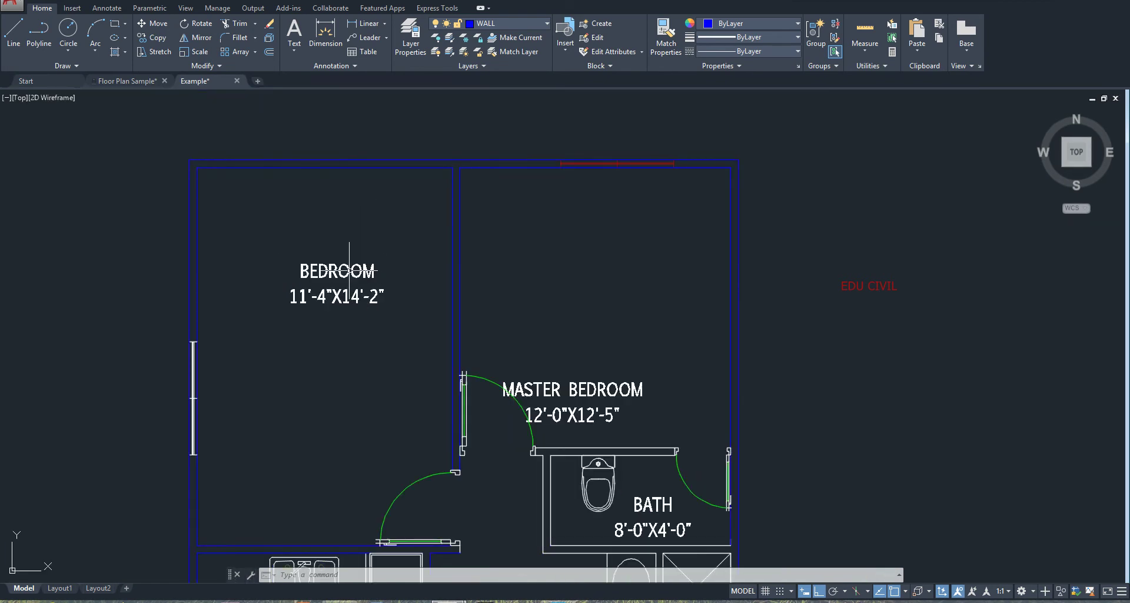
Check which layer the BEDROOM 11'-4"X14'-2" label belongs to and clear the selection.
left_click(340, 272)
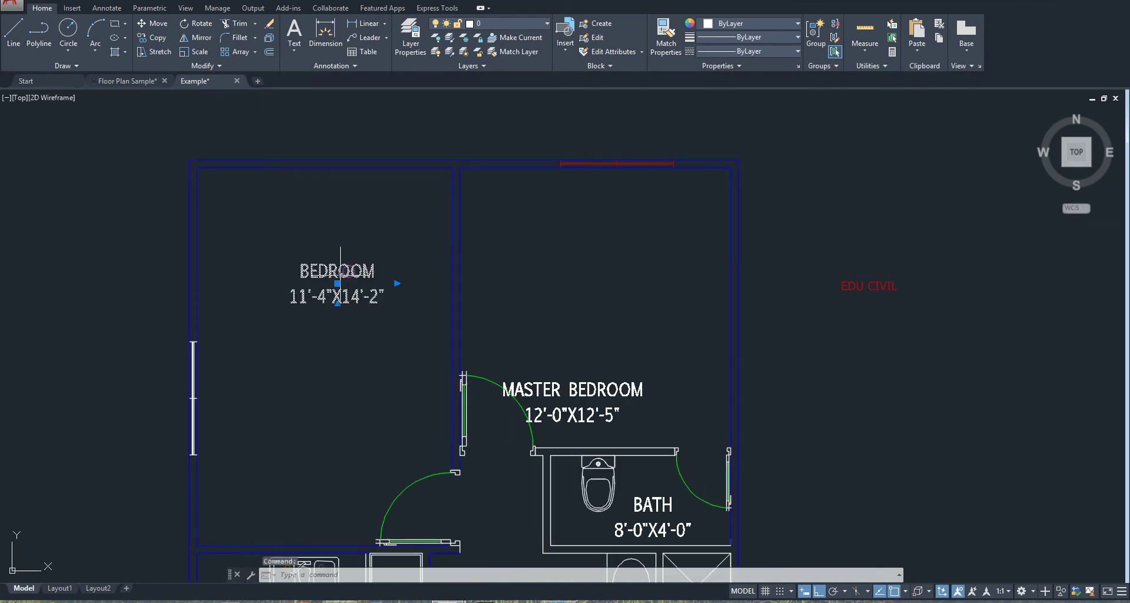
left_click(515, 26)
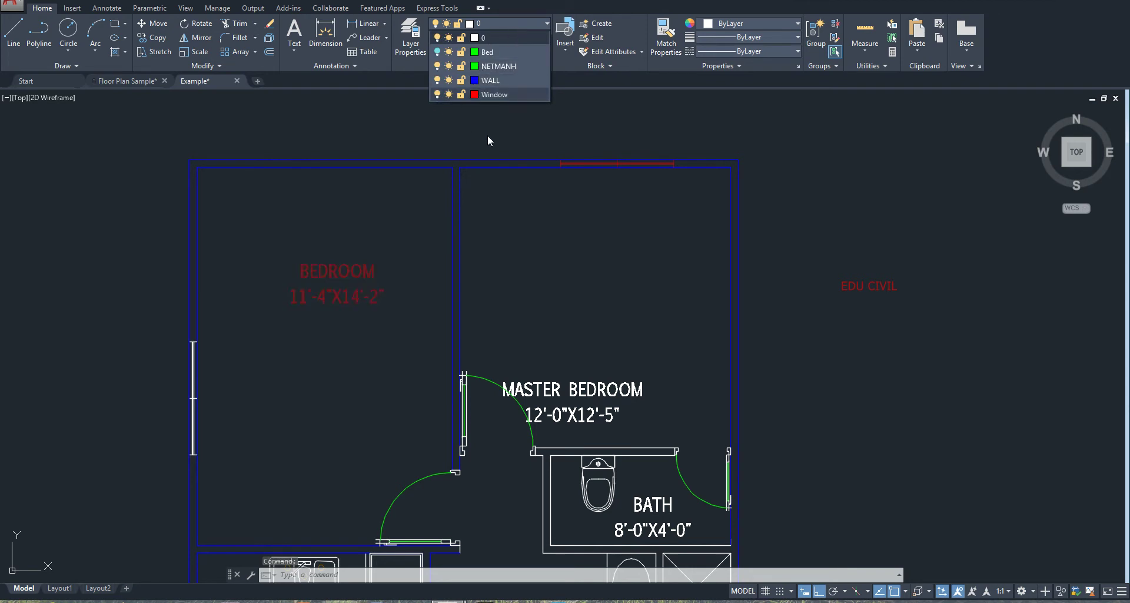
key("Escape")
scroll(529, 235, "down", 3)
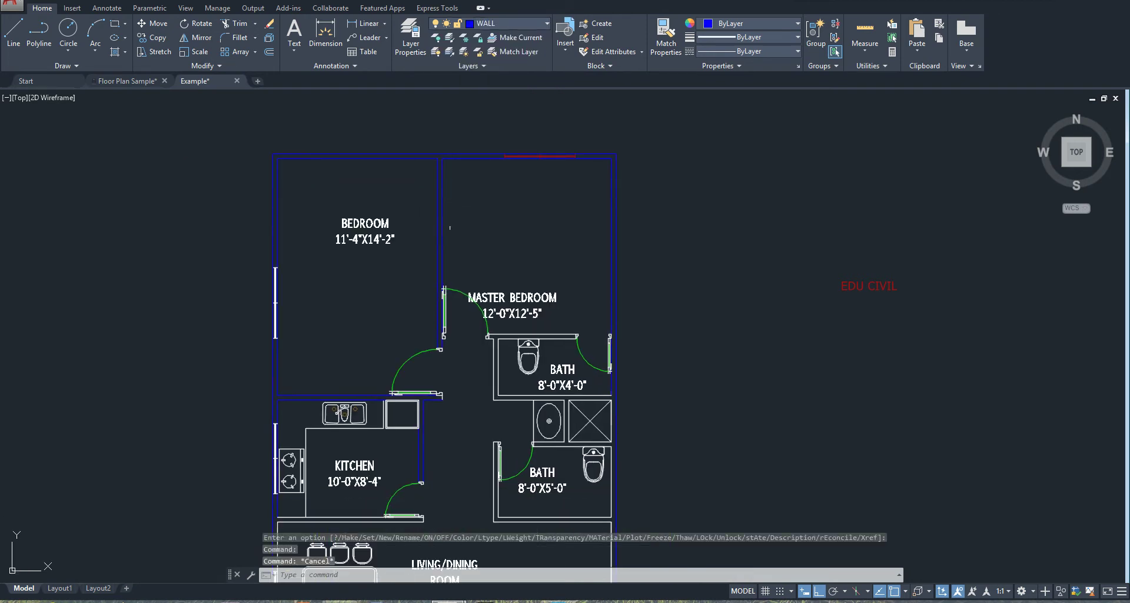
Turn the Bed layer back on to display the beds in the floor plan.
left_click(471, 23)
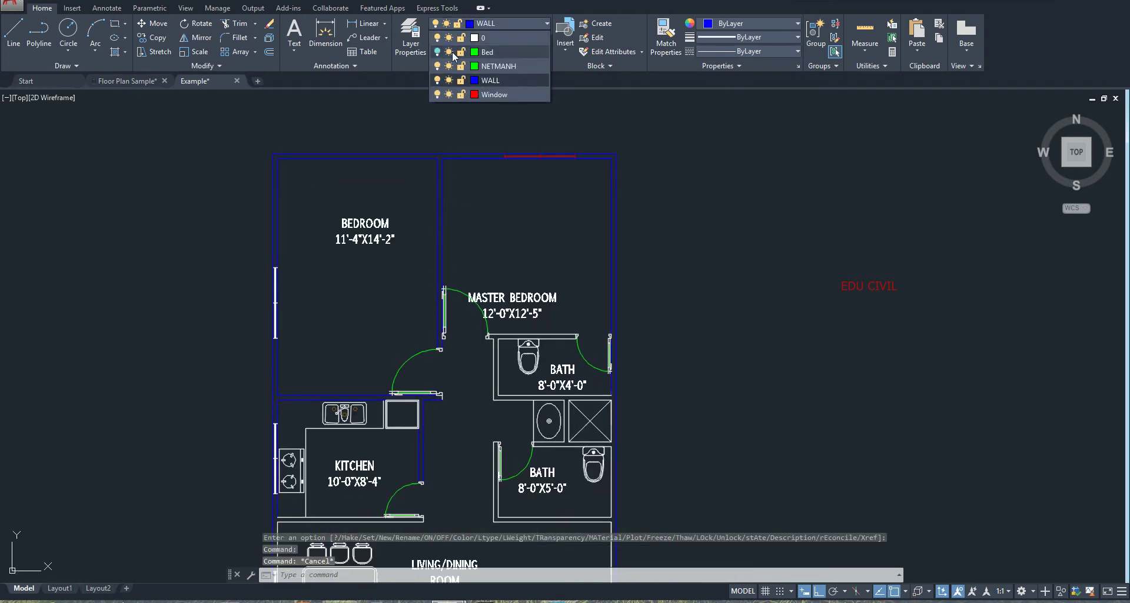
left_click(438, 52)
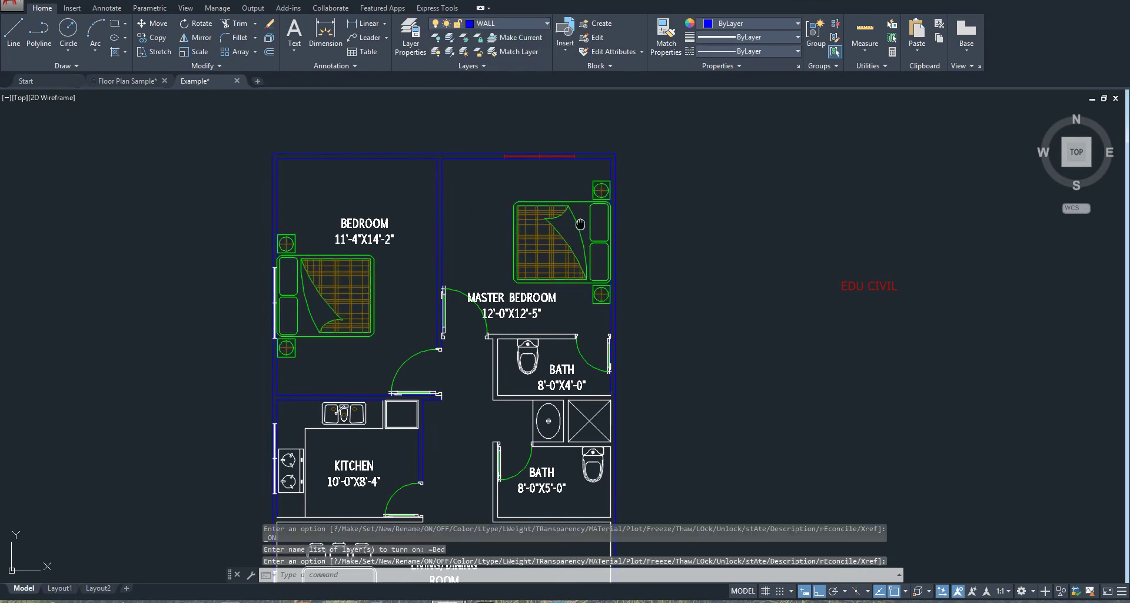
scroll(577, 221, "down", 3)
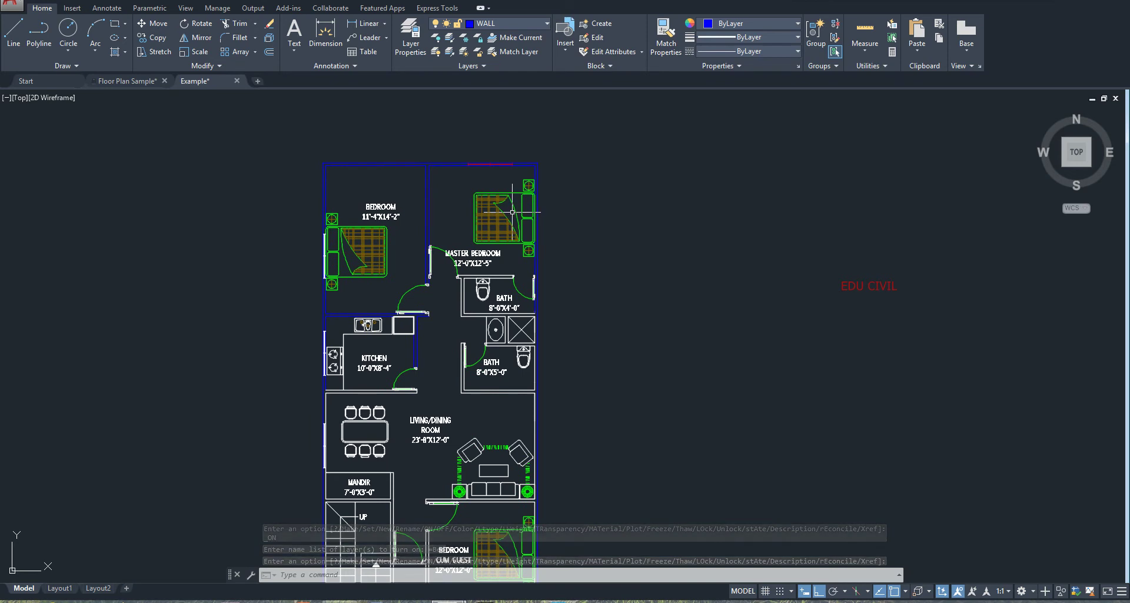
Check the layer of the master bedroom bed, freeze the Bed layer and view the whole plan.
left_click(506, 222)
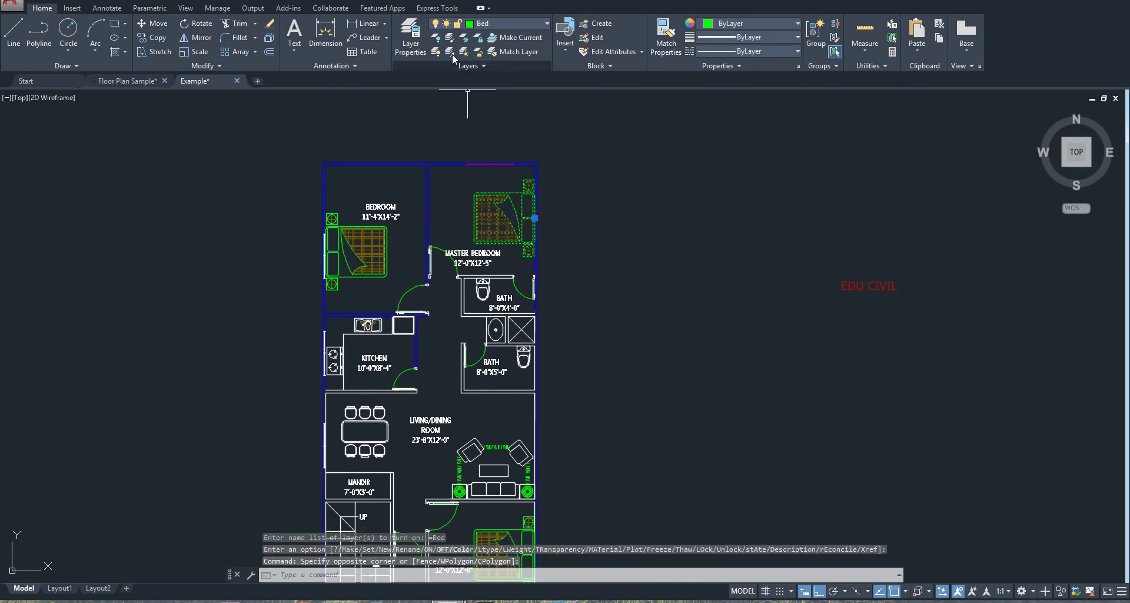
left_click(465, 24)
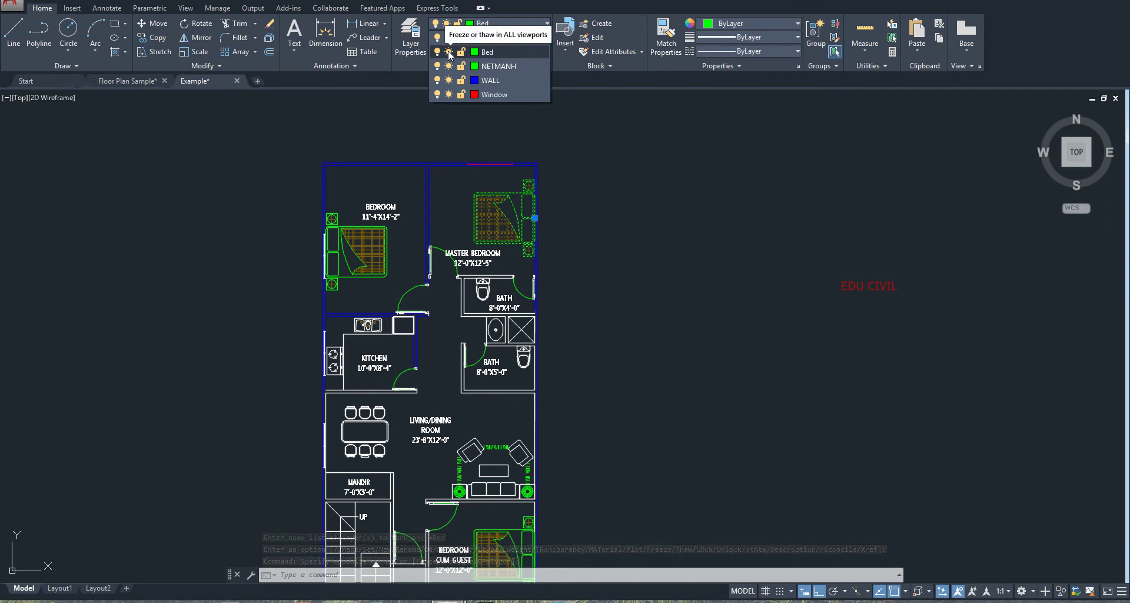
left_click(448, 52)
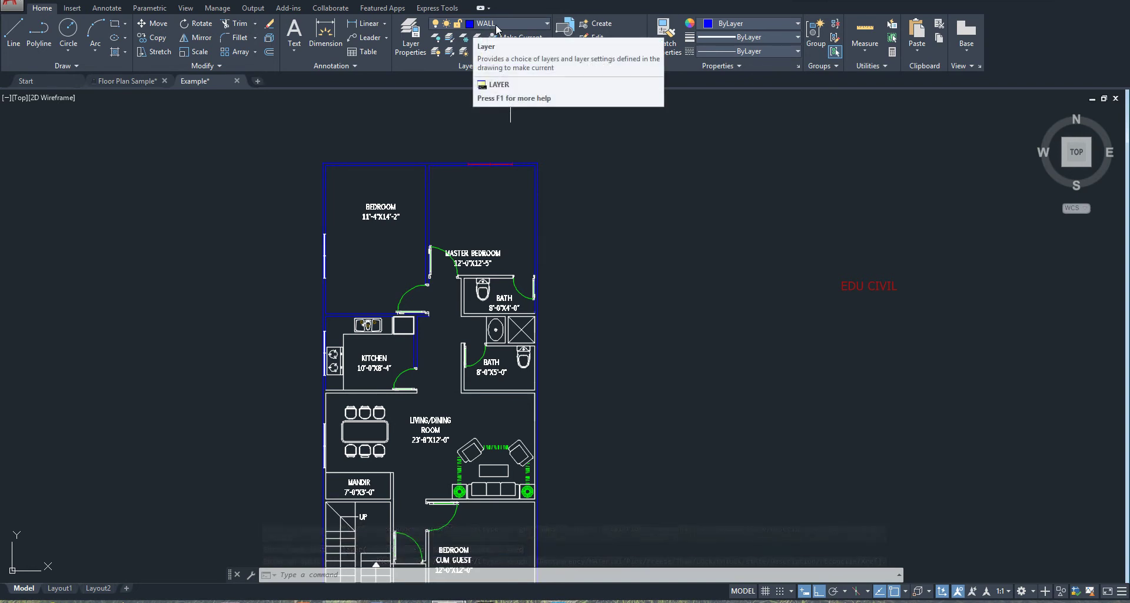
scroll(499, 197, "down", 2)
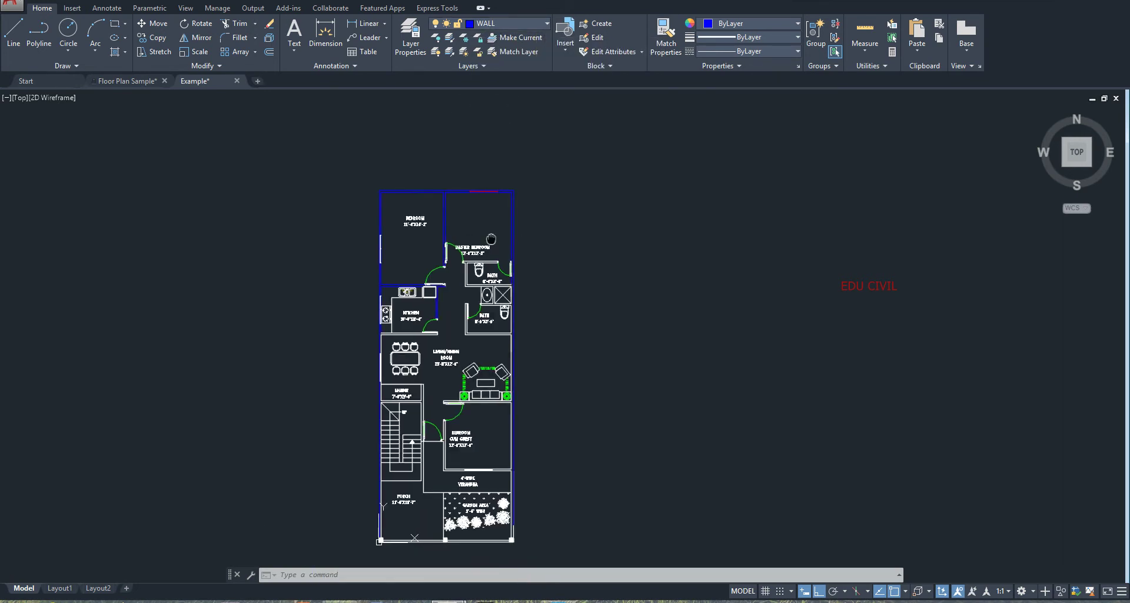
scroll(479, 241, "up", 2)
scroll(479, 241, "down", 3)
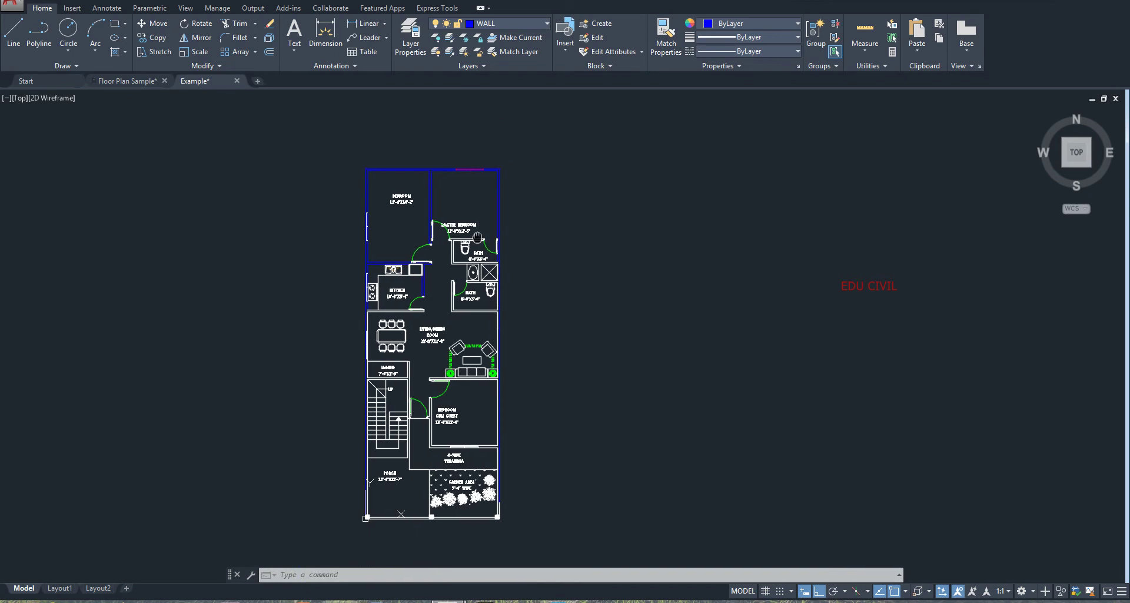
Move the entire visible floor plan horizontally to the right, using its lower-left corner as base point.
left_click(313, 135)
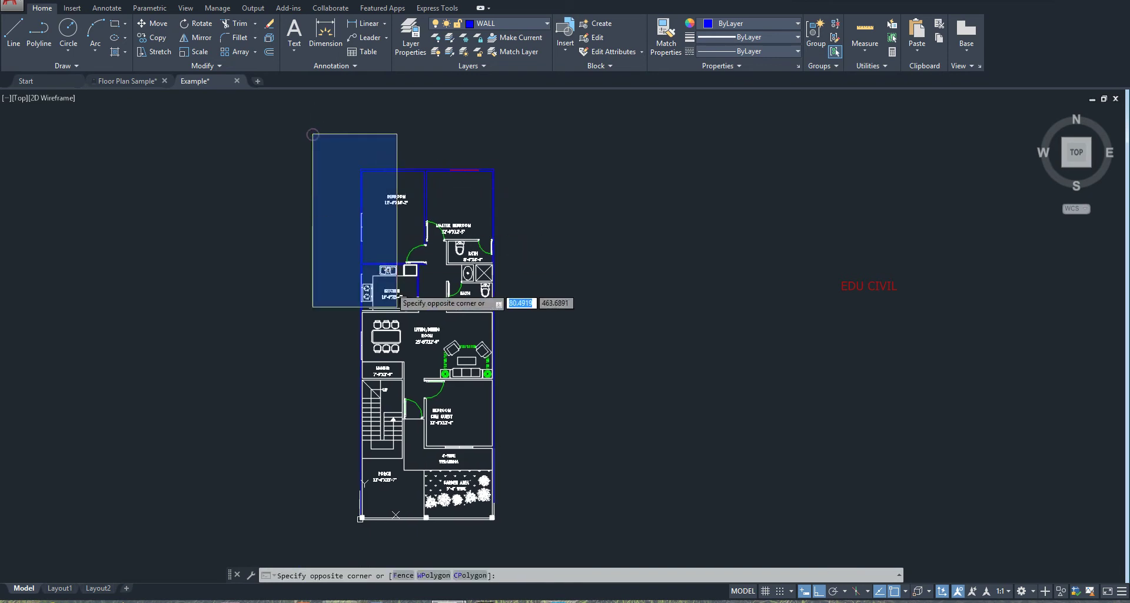
left_click(546, 536)
type("M")
key("Return")
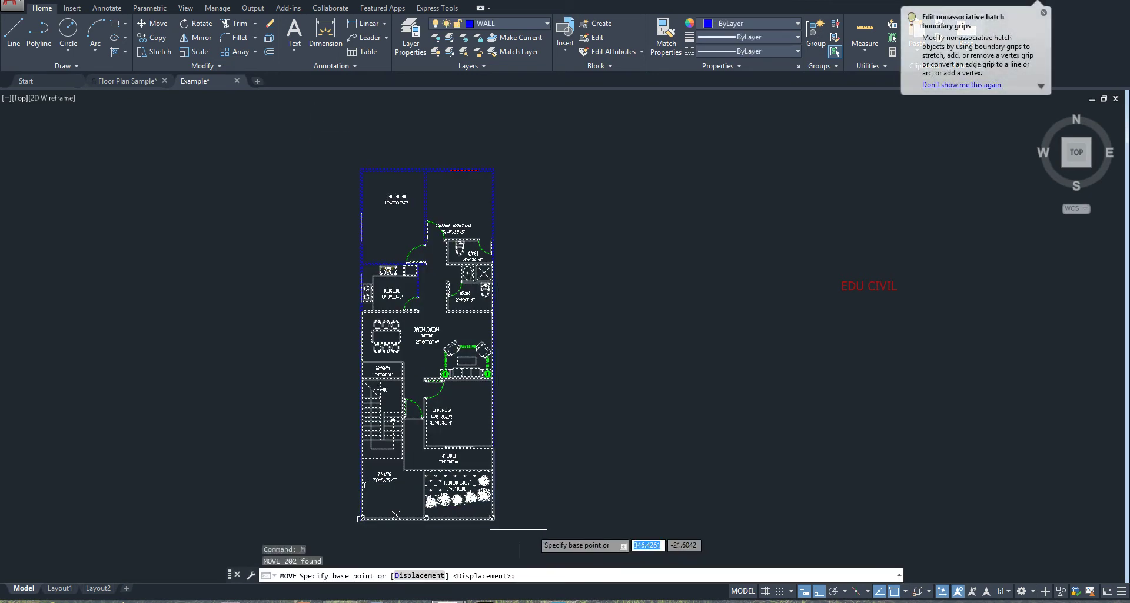
left_click(360, 522)
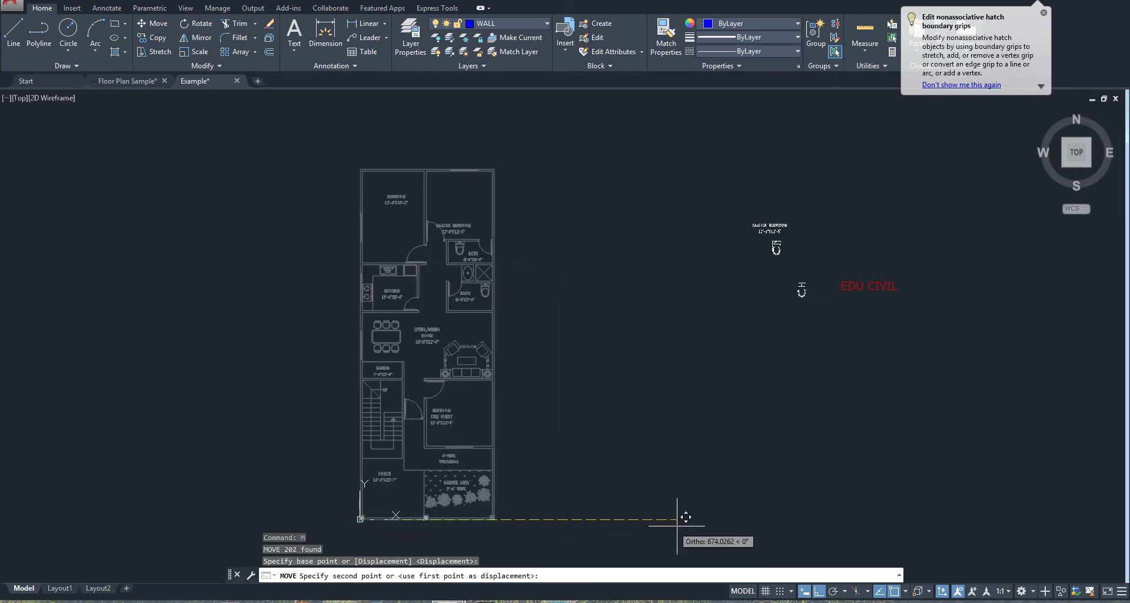
left_click(696, 522)
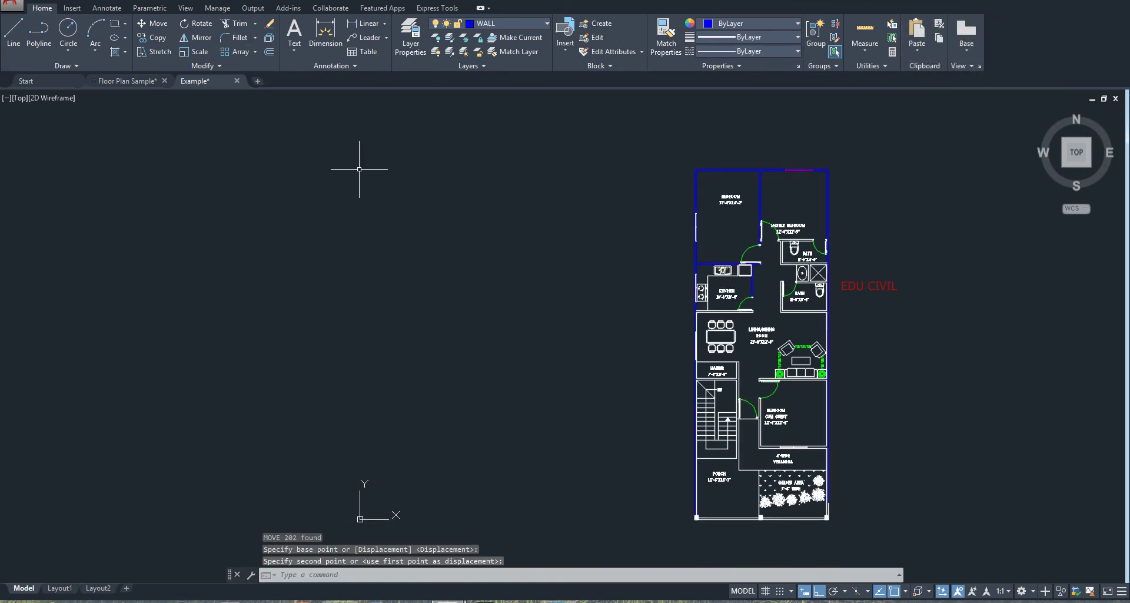
Thaw the Bed layer to compare the positions of the beds and the moved plan.
left_click(542, 22)
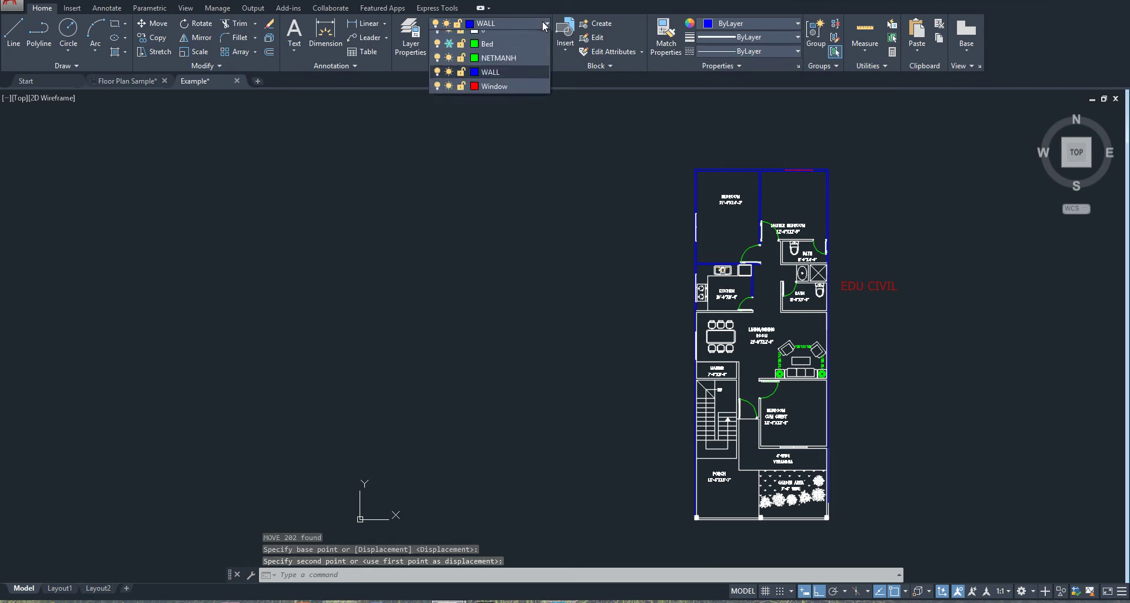
left_click(449, 52)
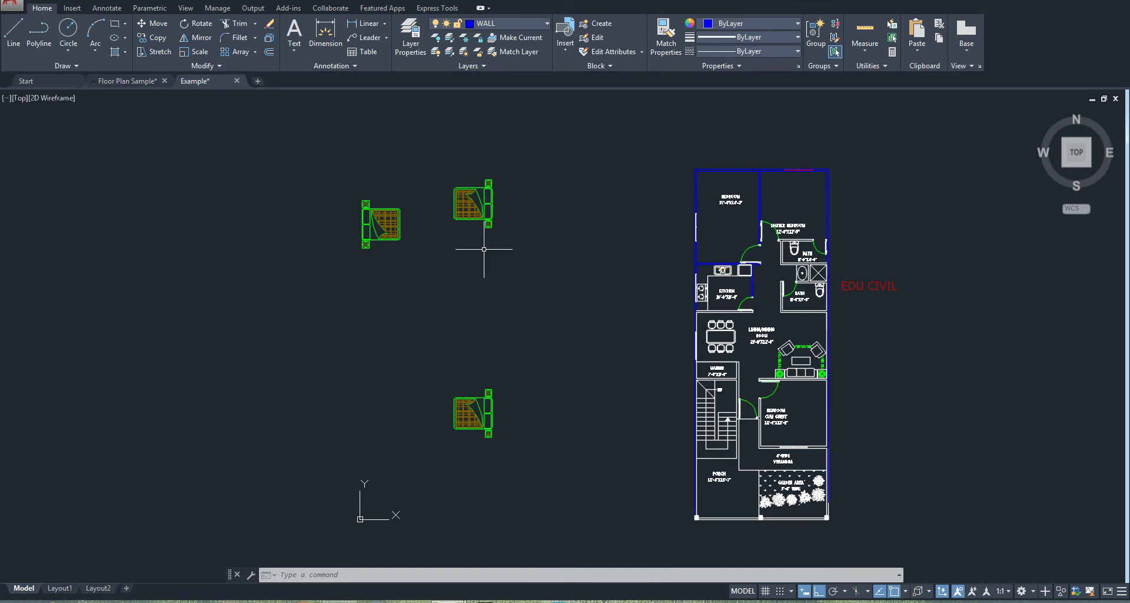
mouse_move(500, 353)
middle_mouse_down()
mouse_move(496, 330)
mouse_move(471, 322)
middle_mouse_up()
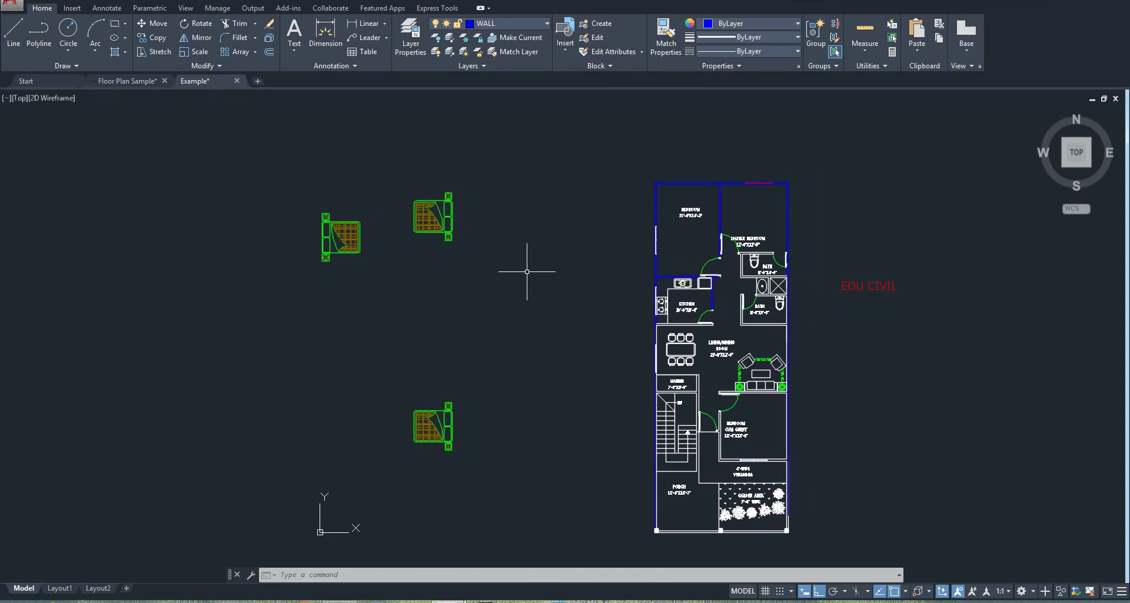
Undo the thawing of the Bed layer, the floor plan move and the freezing of the Bed layer.
key("ctrl+z")
key("ctrl+z")
key("ctrl+z")
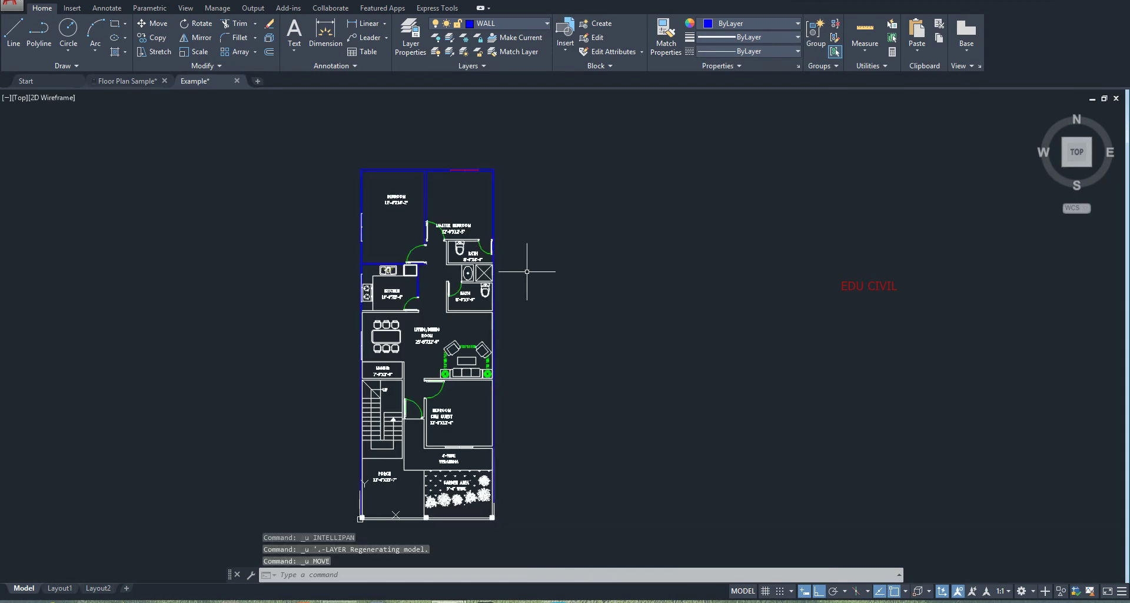
key("ctrl+z")
middle_click_drag(549, 218, 525, 193)
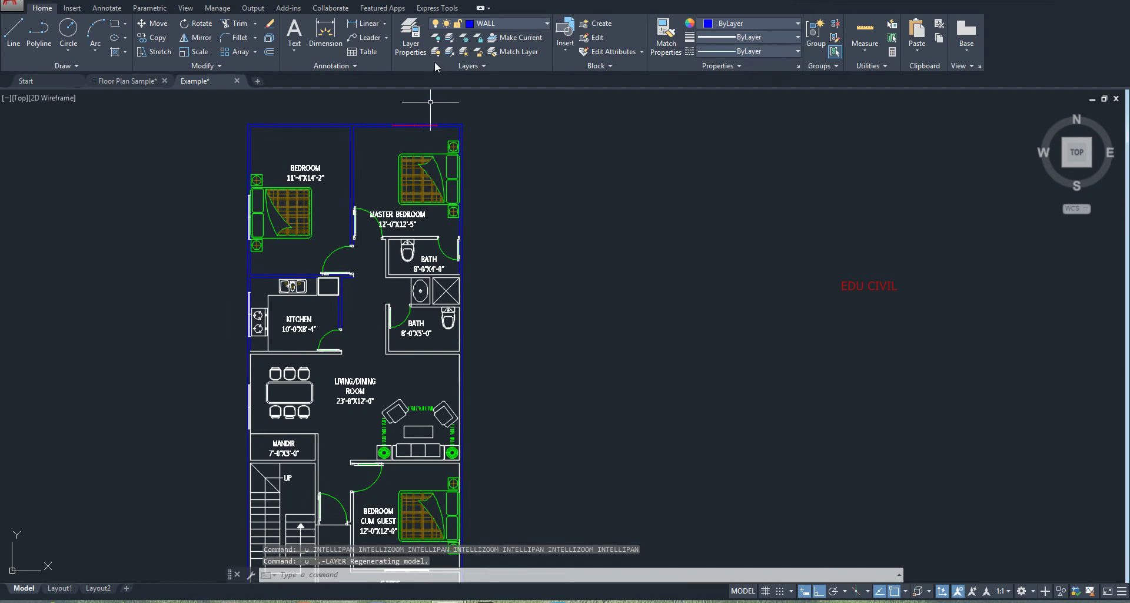
Turn off the Bed layer and bring the whole floor plan into view.
left_click(532, 23)
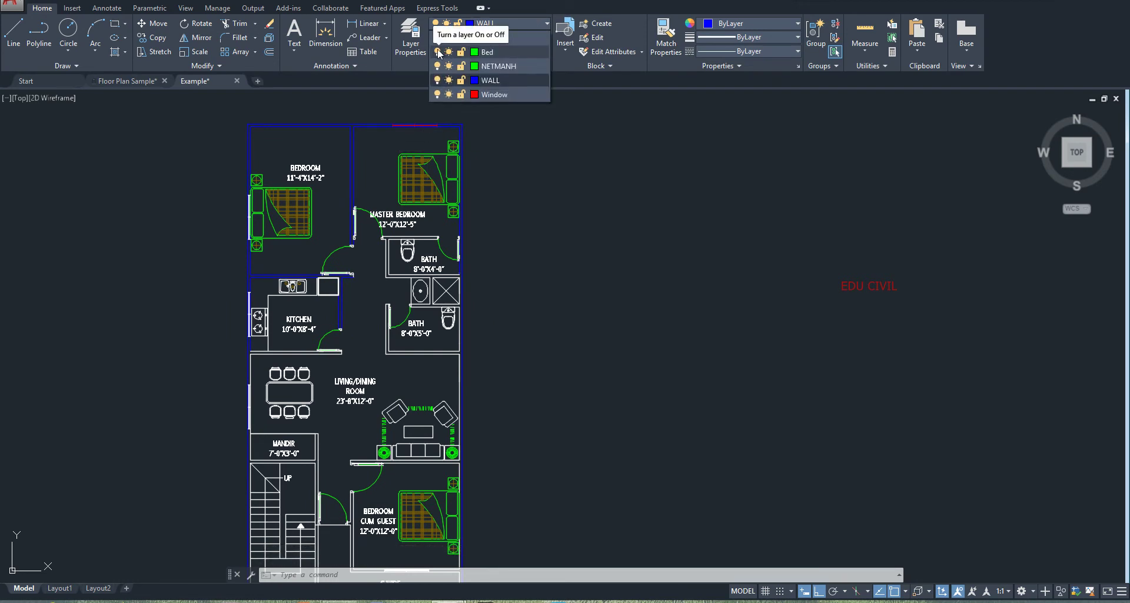
left_click(437, 52)
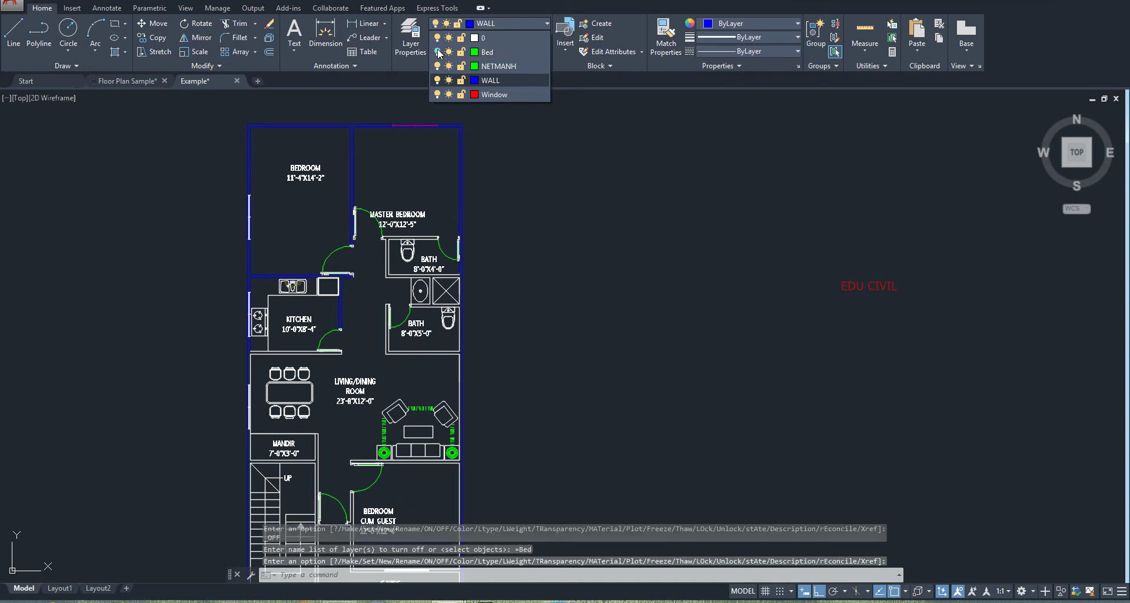
scroll(499, 217, "down", 2)
mouse_move(500, 218)
middle_mouse_down()
mouse_move(508, 224)
mouse_move(494, 199)
middle_mouse_up()
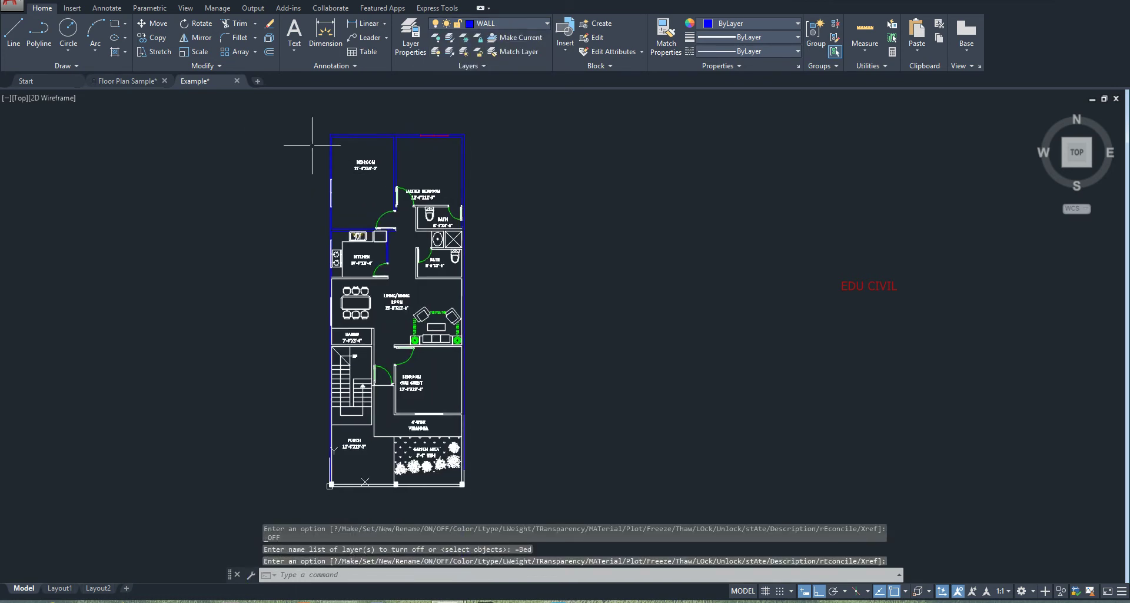
Select all visible plan objects and move them horizontally to the right from the plan's lower-right corner.
left_click(303, 123)
left_click(547, 488)
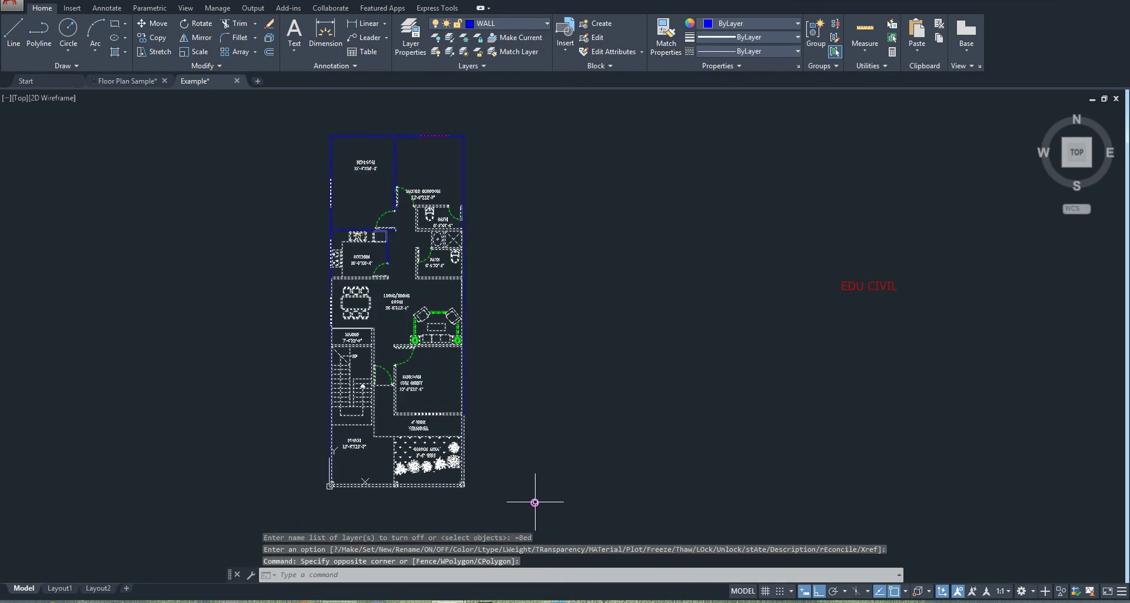
type("m")
key("Return")
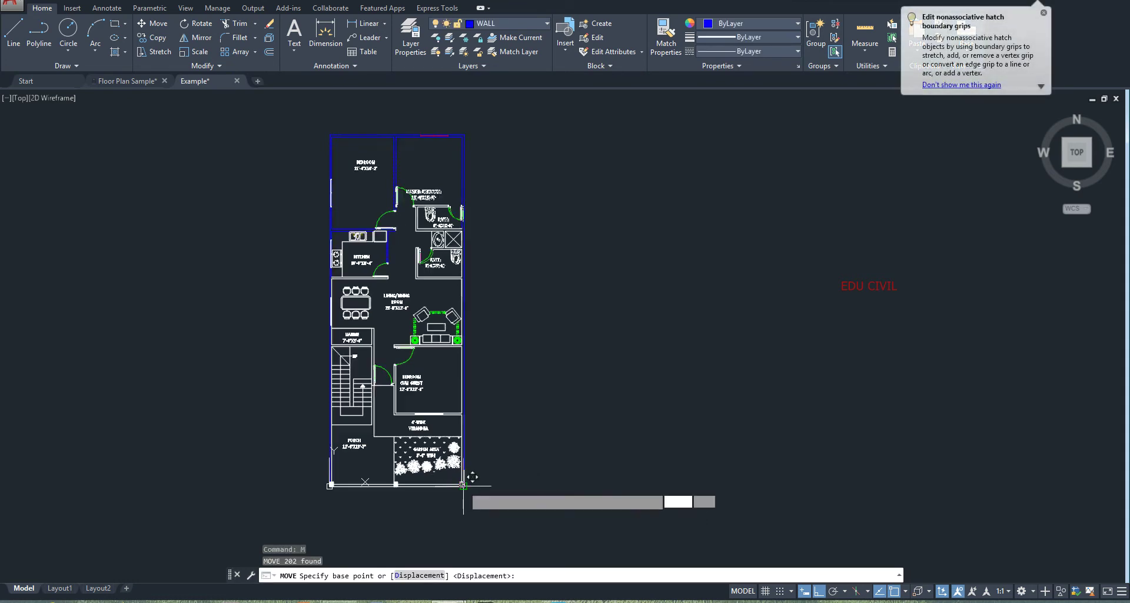
left_click(461, 484)
left_click(828, 473)
key("Escape")
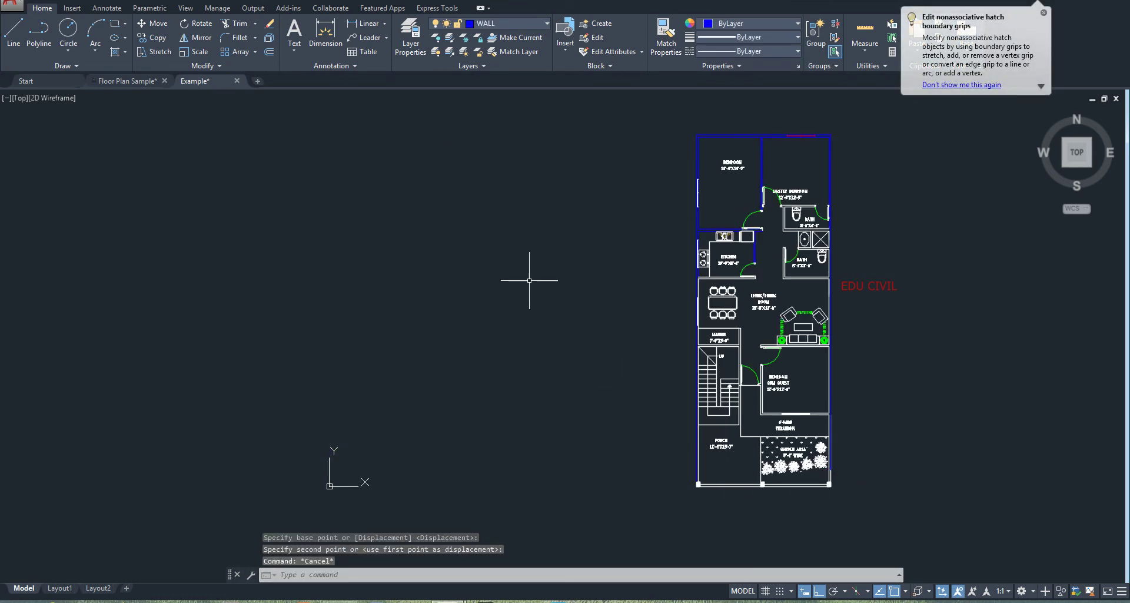
Turn on the Bed layer and compare the beds' positions with the moved floor plan.
left_click(465, 23)
left_click(437, 52)
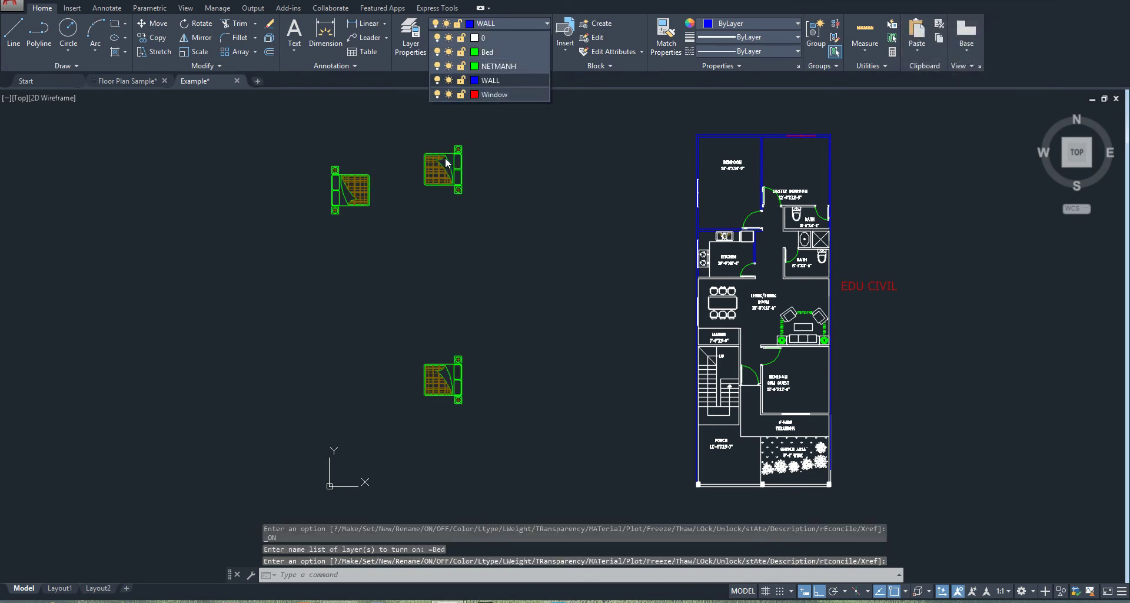
left_click(487, 186)
scroll(449, 197, "up", 3)
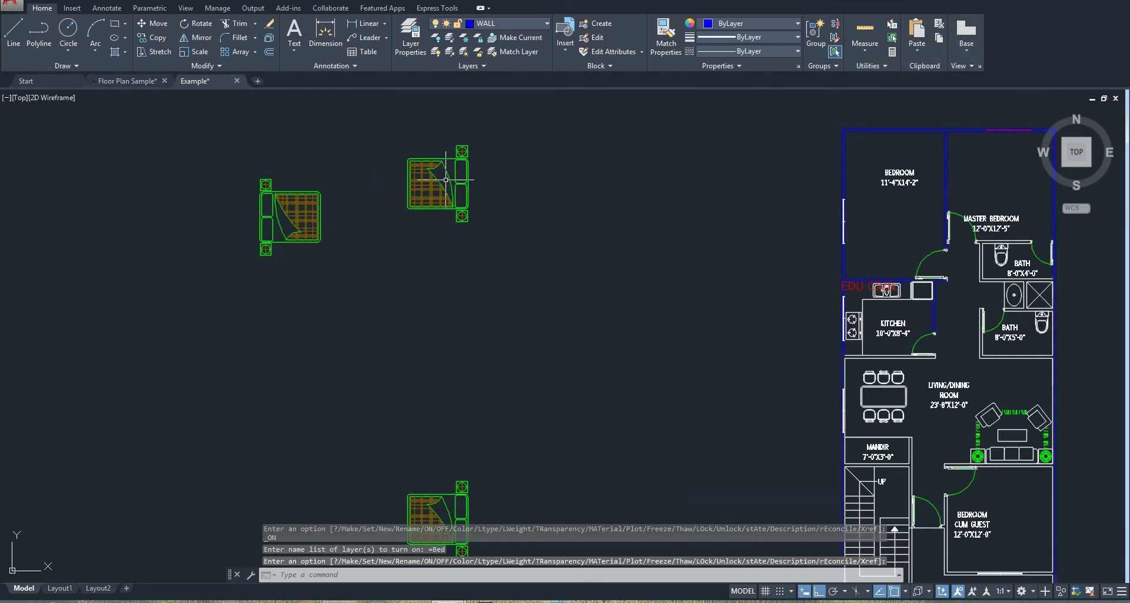
scroll(448, 198, "down", 2)
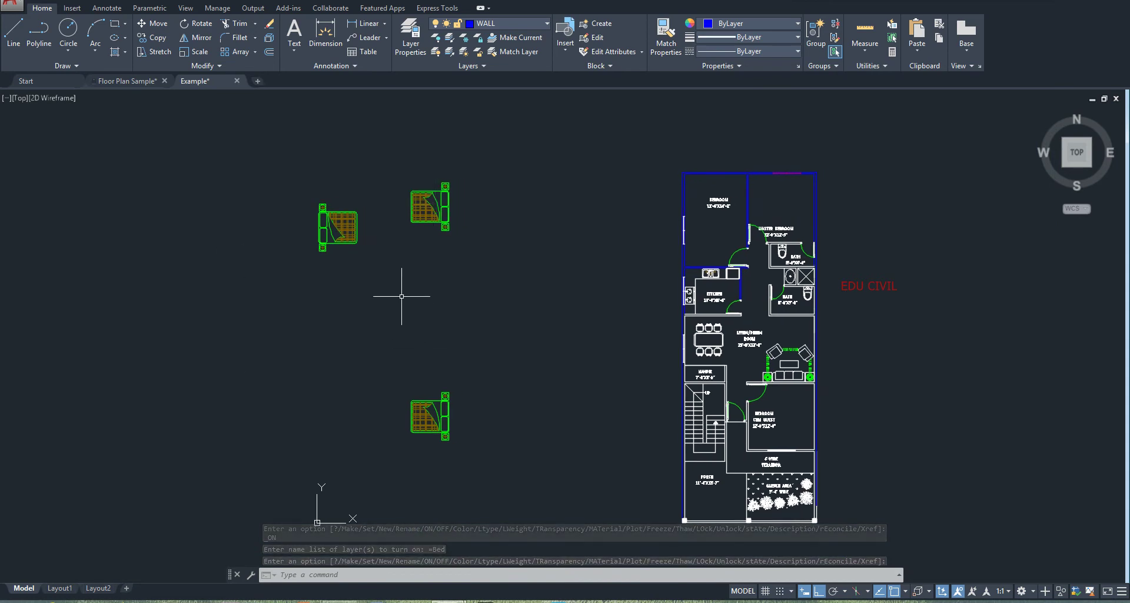
Examine the moved floor plan and its room labels, and check which layer the BEDROOM label is on.
mouse_move(442, 319)
middle_mouse_down()
mouse_move(434, 323)
mouse_move(396, 245)
mouse_move(406, 247)
middle_mouse_up()
mouse_move(378, 320)
middle_mouse_down()
mouse_move(352, 314)
mouse_move(357, 343)
middle_mouse_up()
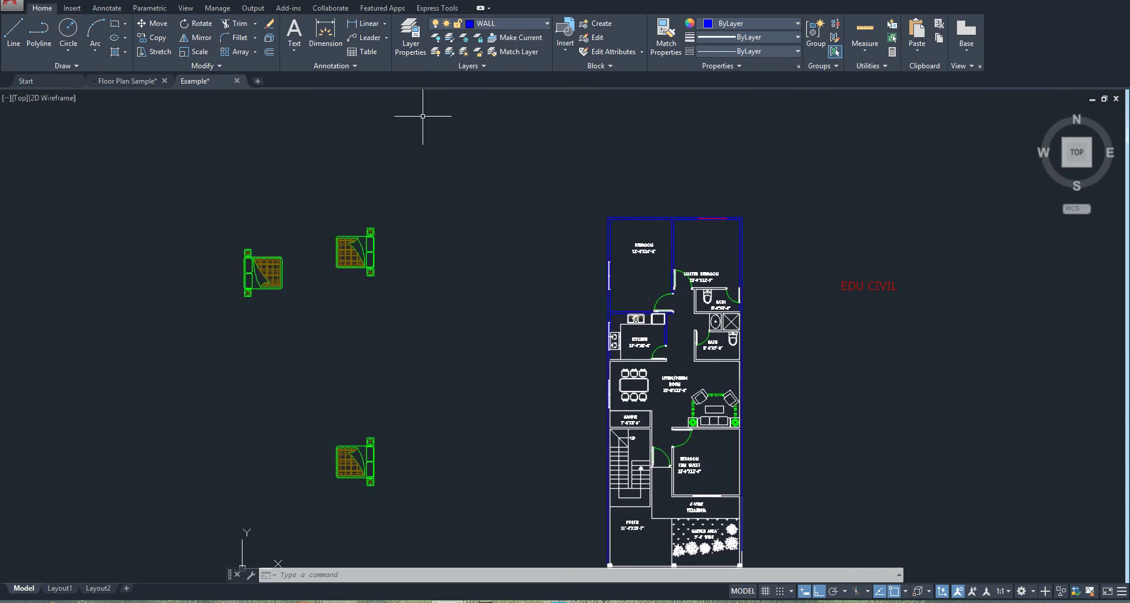
mouse_move(346, 303)
middle_mouse_down()
mouse_move(353, 347)
mouse_move(355, 312)
middle_mouse_up()
mouse_move(441, 357)
middle_mouse_down()
mouse_move(435, 370)
mouse_move(409, 370)
middle_mouse_up()
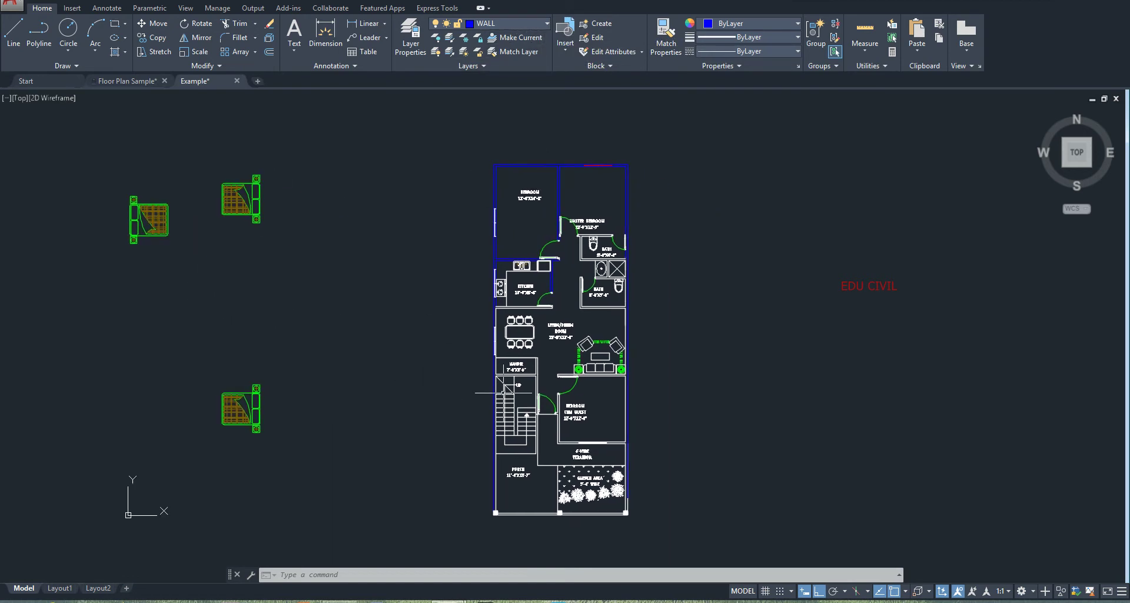
scroll(544, 390, "up", 5)
middle_click_drag(544, 390, 436, 518)
scroll(441, 409, "down", 3)
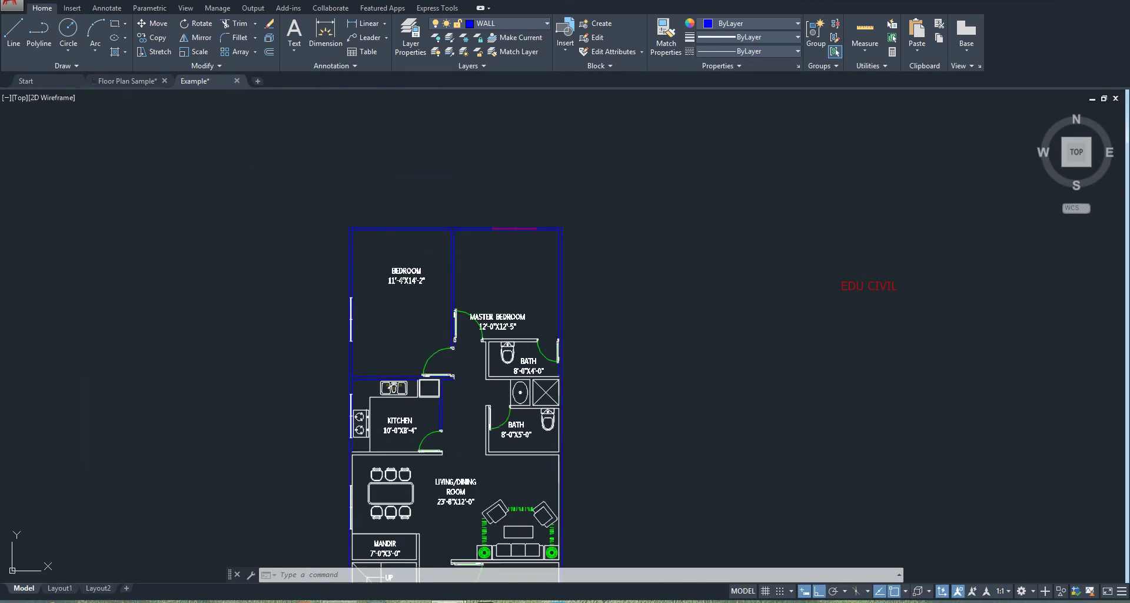
scroll(402, 276, "up", 4)
scroll(460, 286, "down", 2)
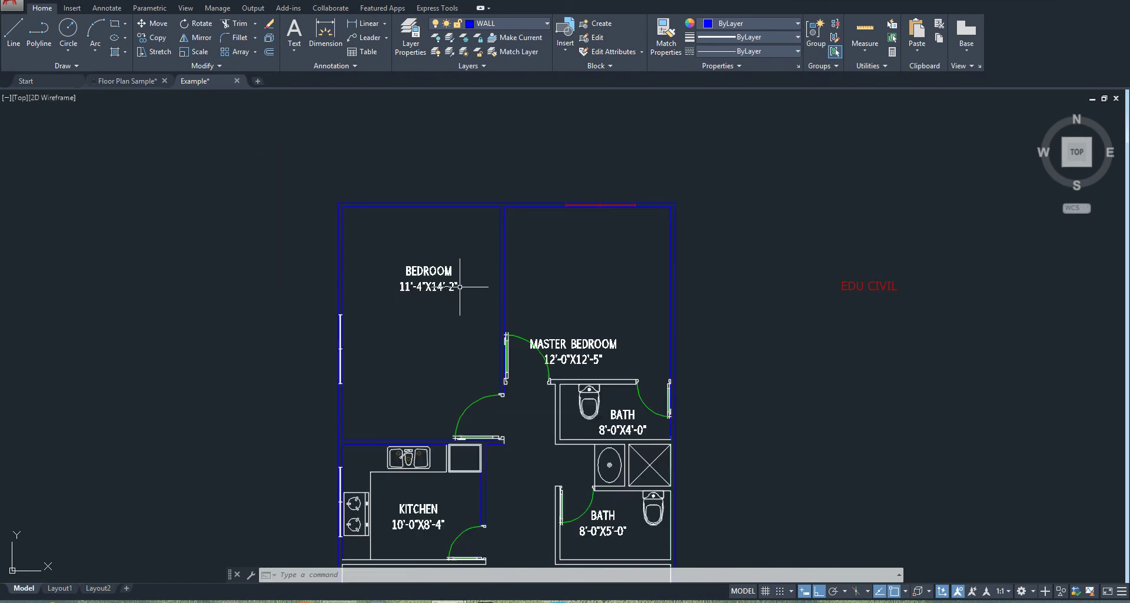
middle_click_drag(606, 357, 580, 288)
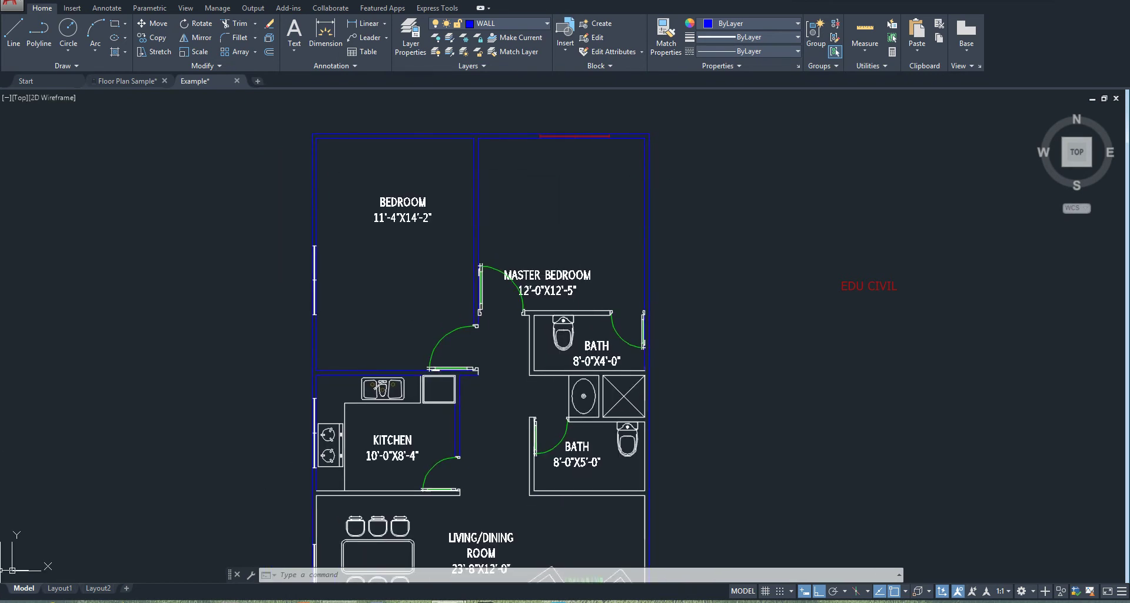
scroll(530, 374, "up", 3)
middle_click_drag(529, 374, 434, 354)
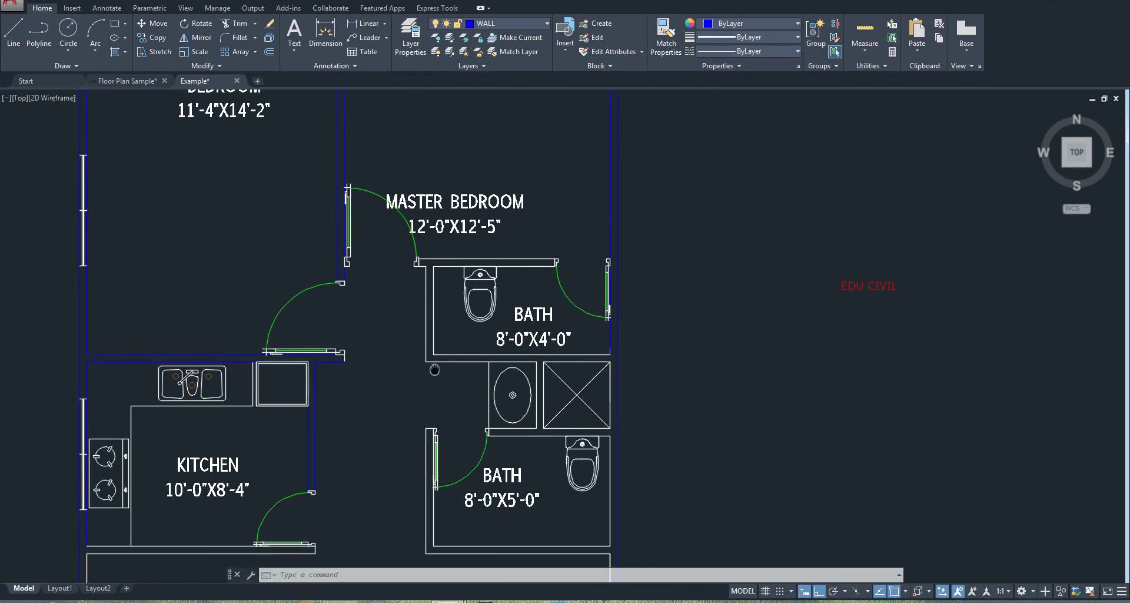
scroll(434, 359, "down", 3)
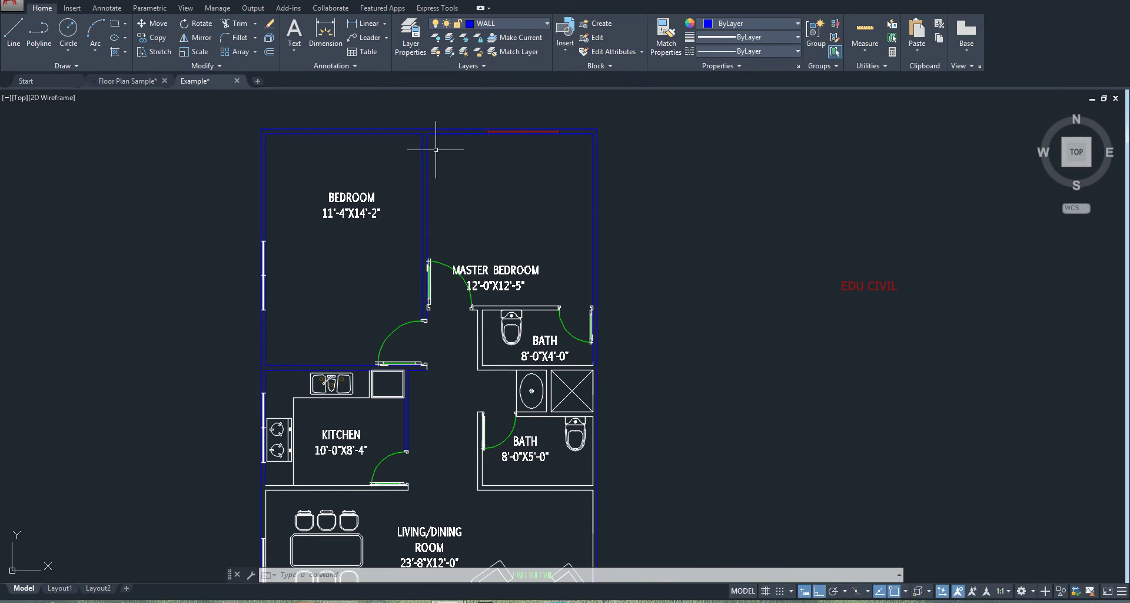
left_click(354, 198)
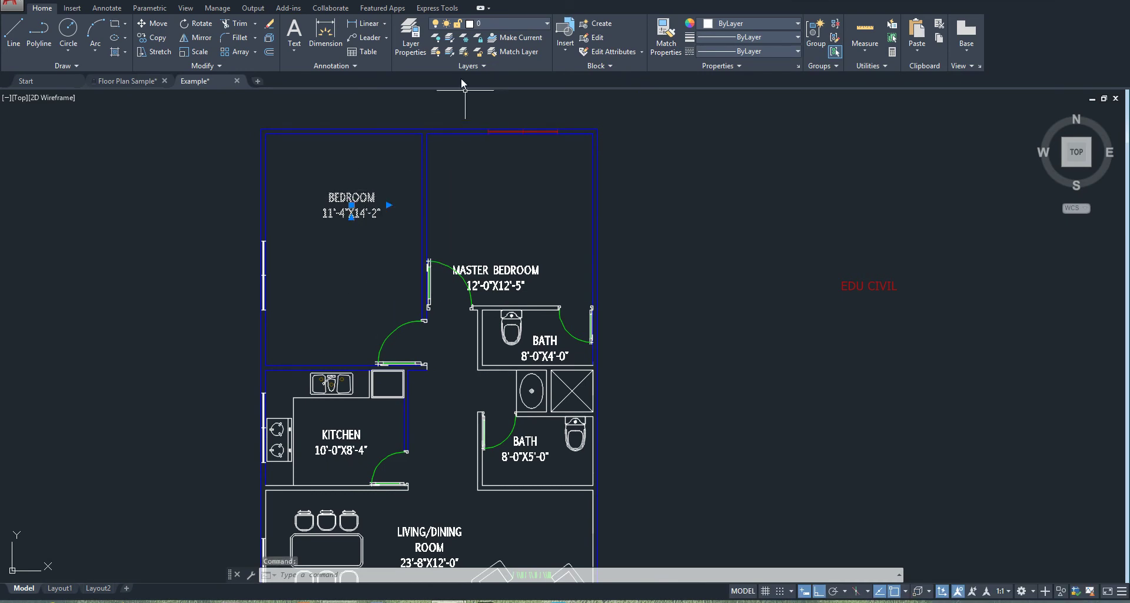
Create a layer named Dimension and set its lineweight to 0.00 mm.
left_click(415, 49)
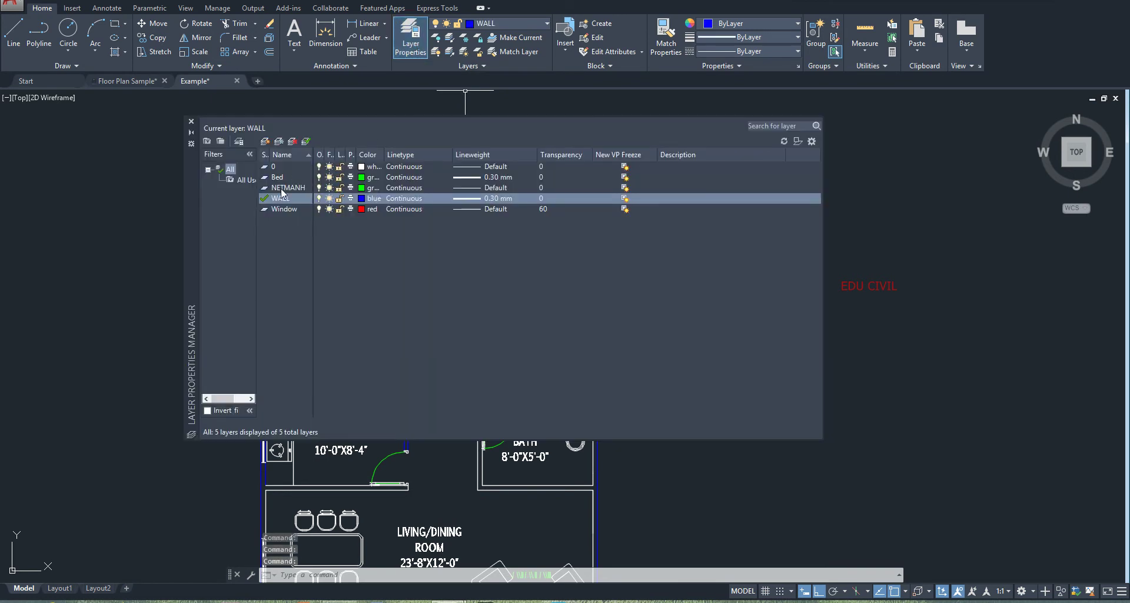
left_click(265, 143)
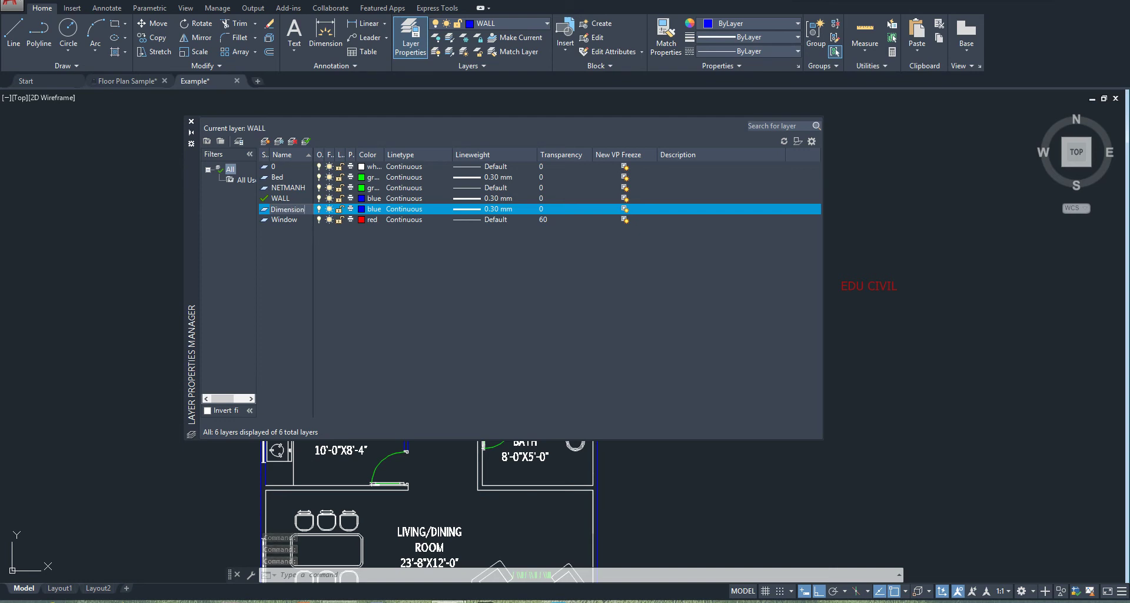
left_click(333, 252)
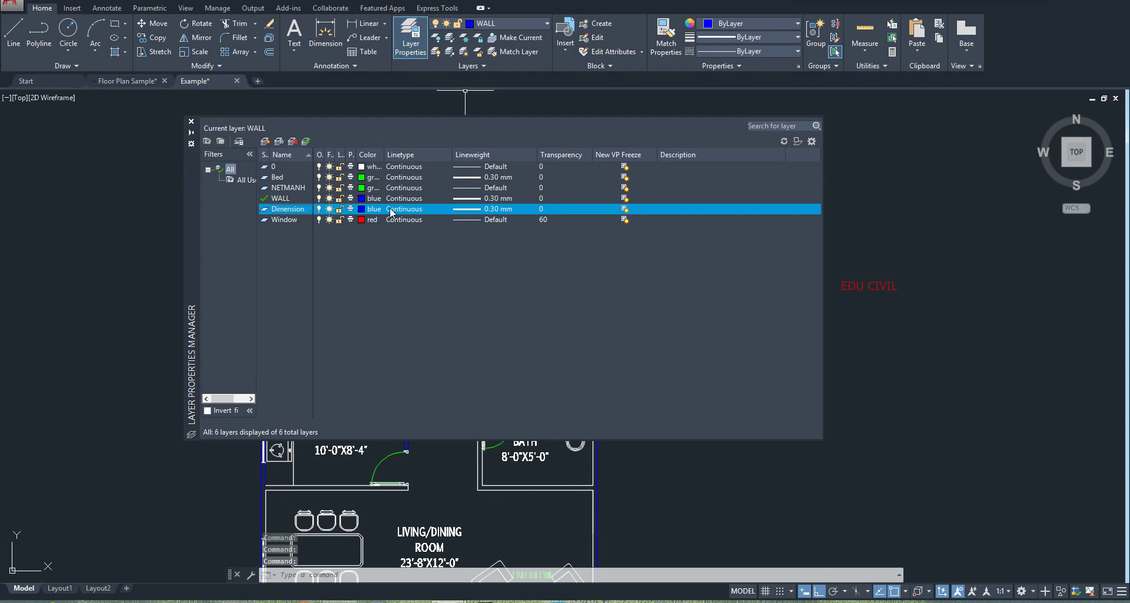
left_click(475, 209)
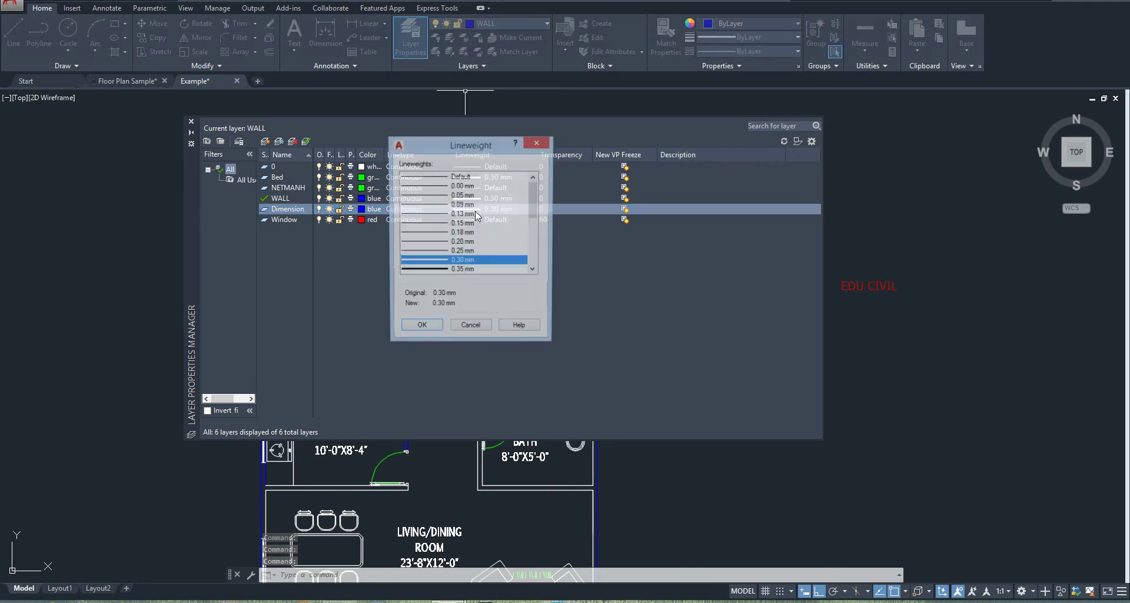
left_click(438, 186)
left_click(424, 330)
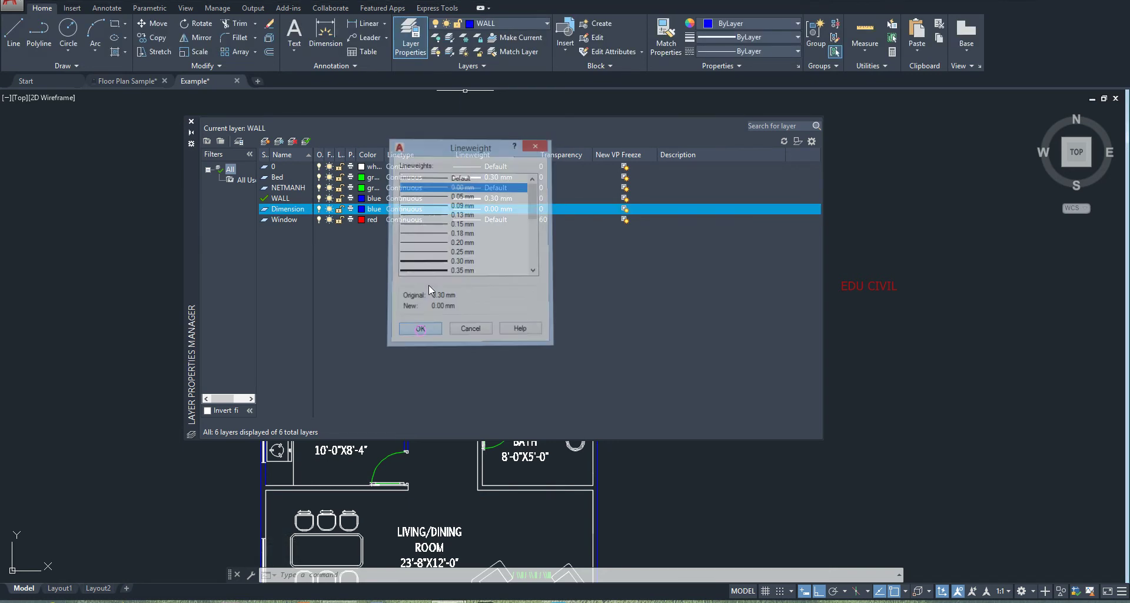
Set the Dimension layer's color to index color 210 and close the layer manager.
left_click(365, 210)
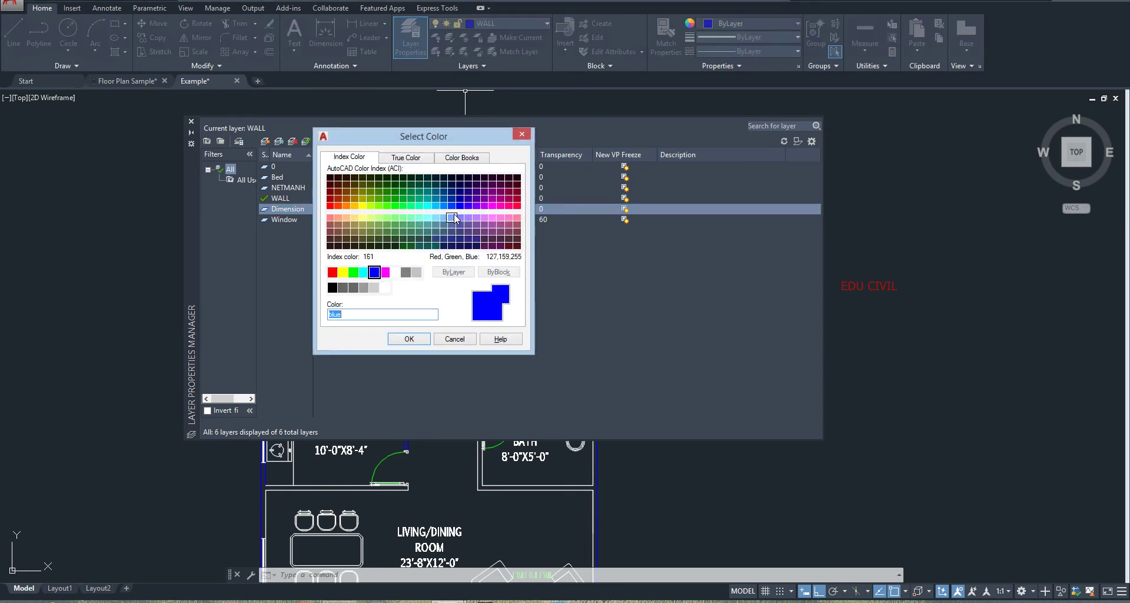
left_click(493, 205)
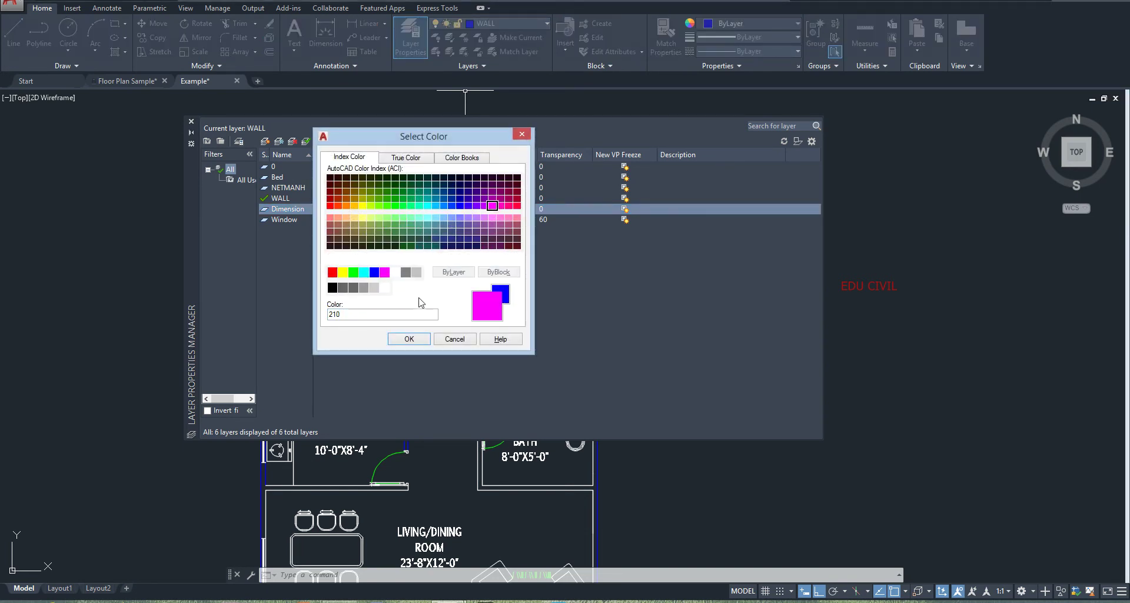
left_click(409, 339)
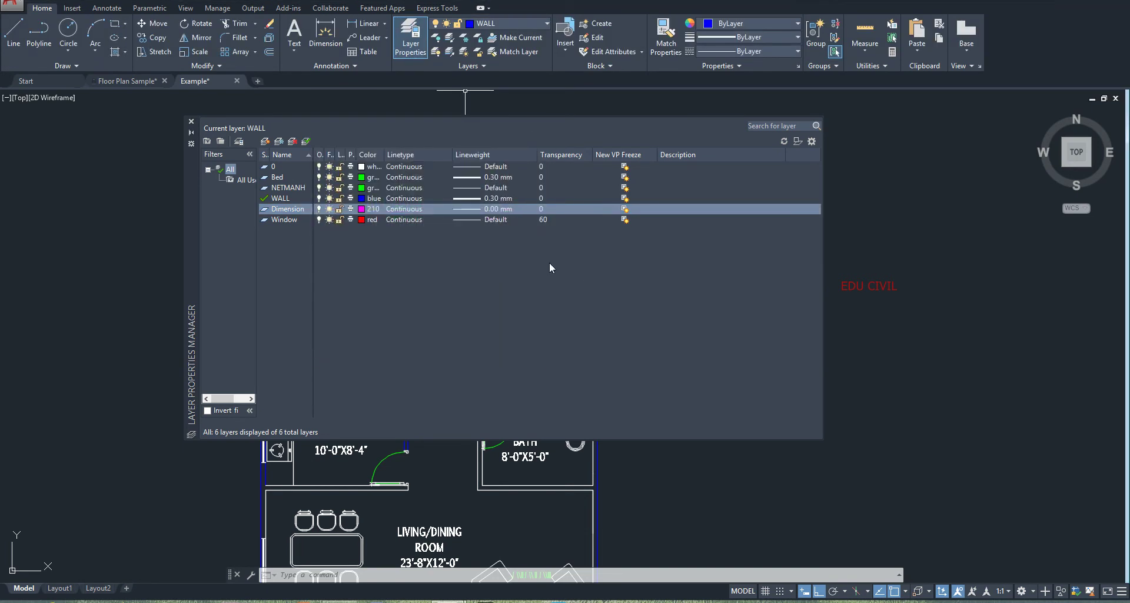
left_click(190, 121)
Select all text labels similar to the BEDROOM label and assign them to the Dimension layer.
scroll(464, 318, "down", 3)
middle_click_drag(410, 269, 430, 256)
left_click(406, 211)
scroll(430, 223, "up", 2)
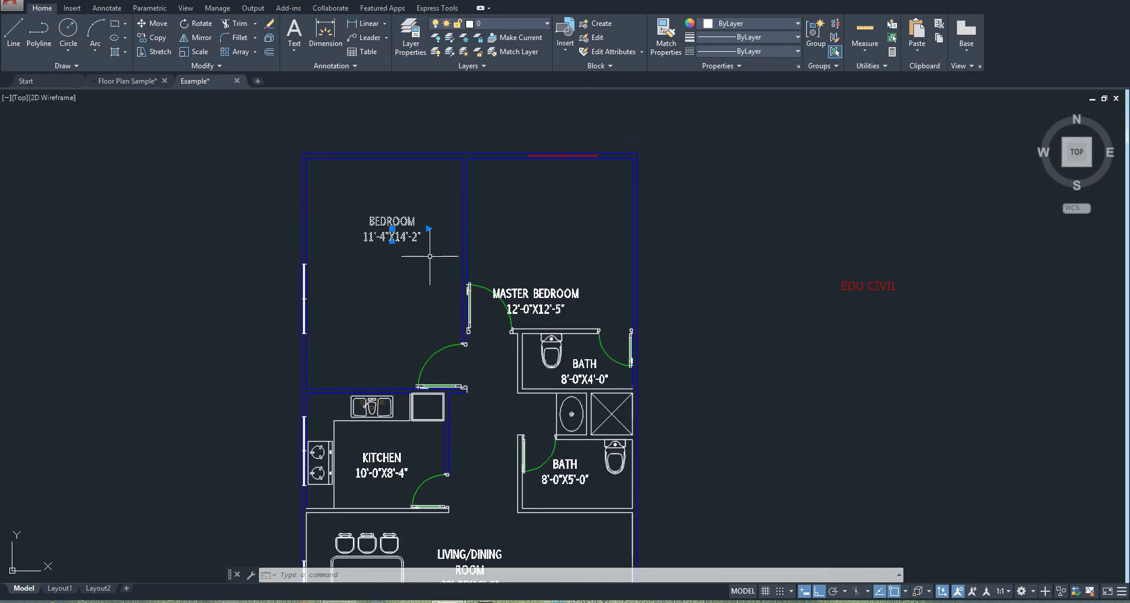
right_click(397, 221)
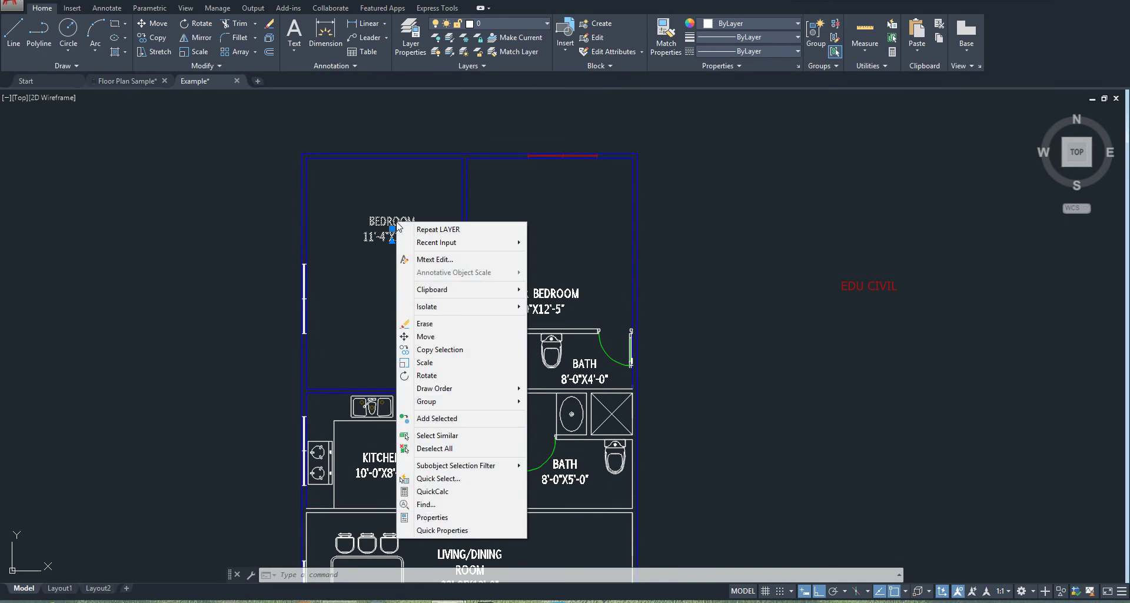
left_click(436, 435)
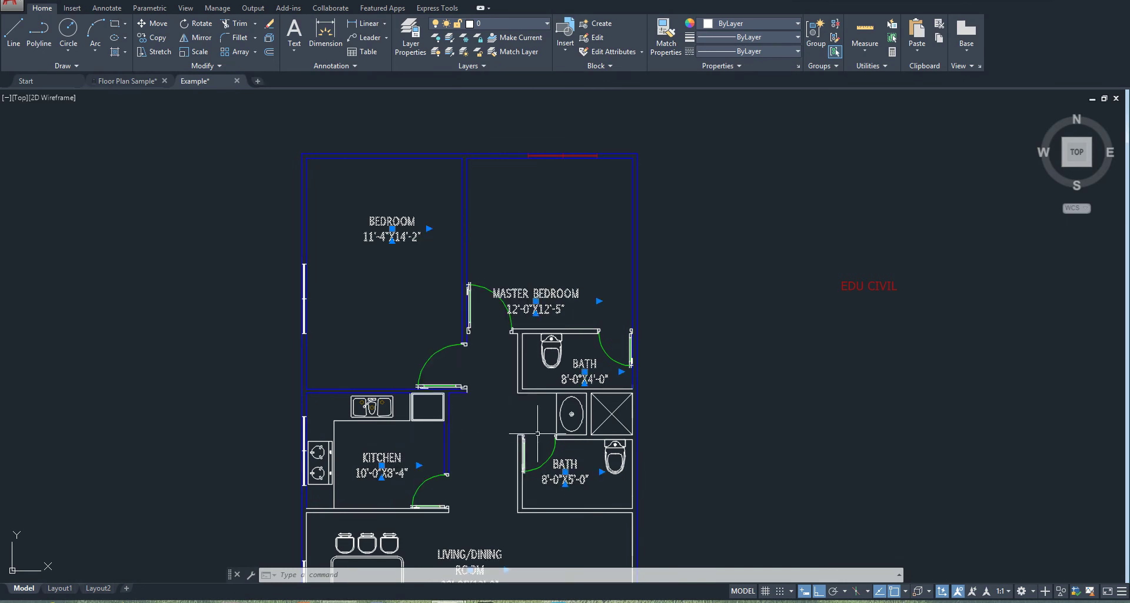
scroll(501, 330, "down", 2)
middle_click_drag(501, 329, 498, 307)
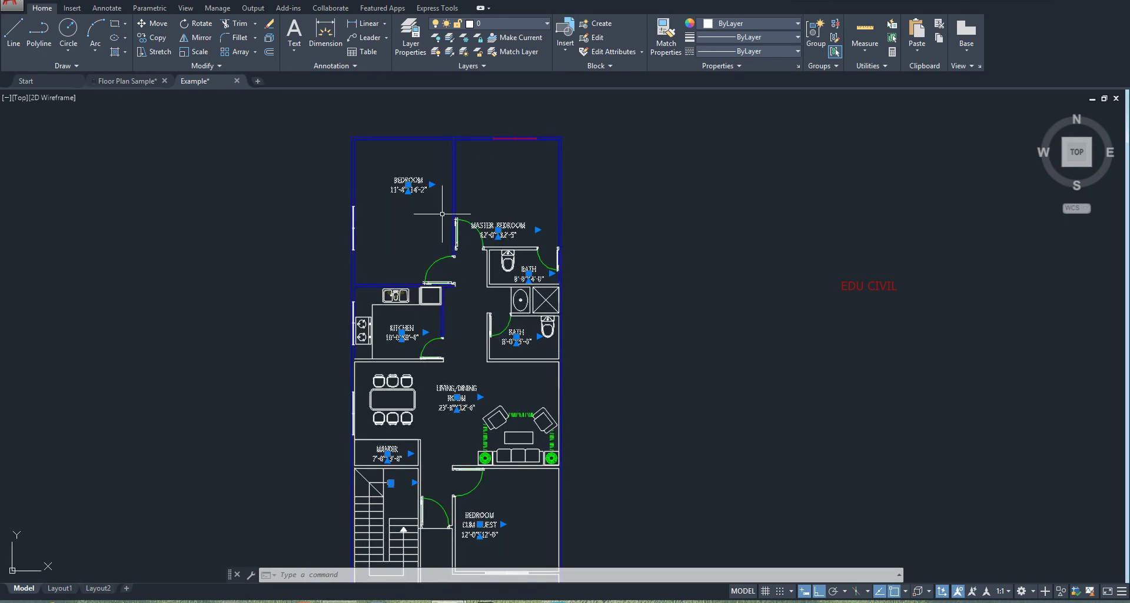
left_click(516, 25)
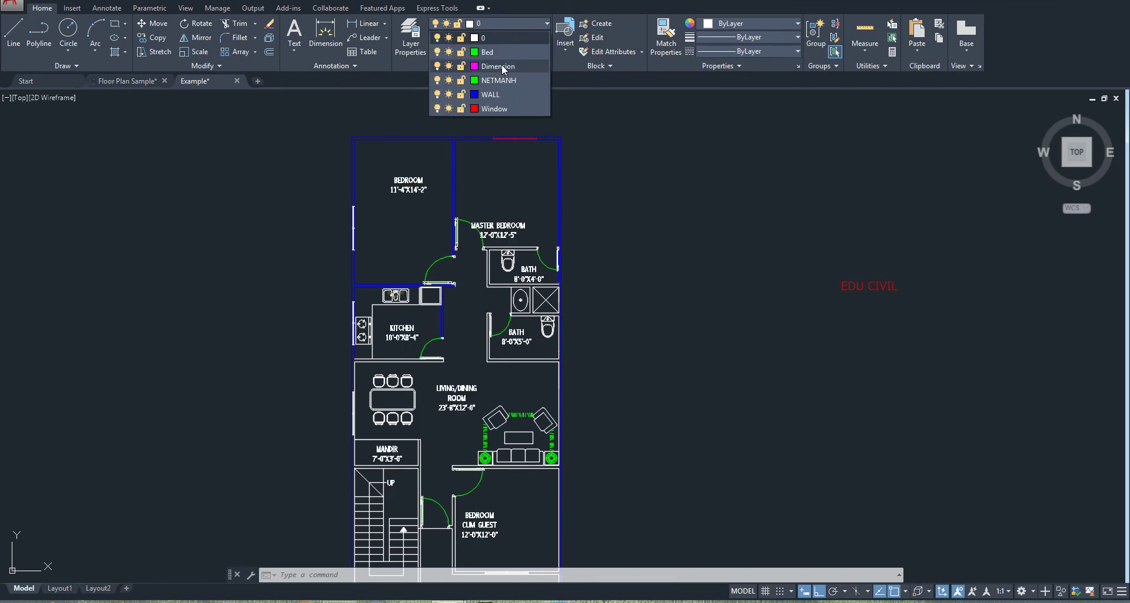
left_click(500, 66)
key("Escape")
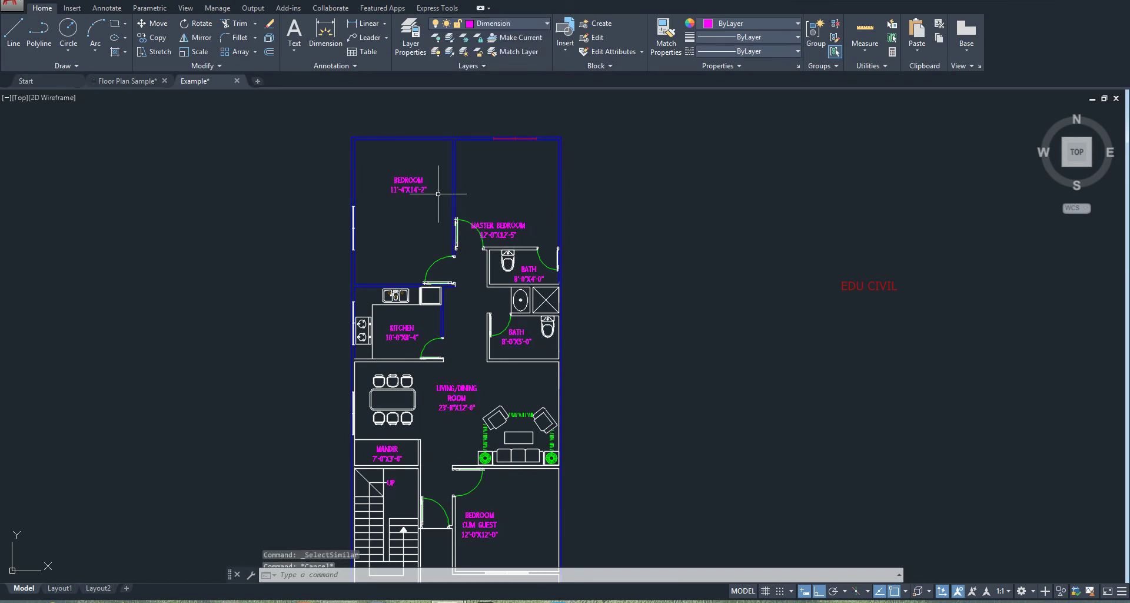
Inspect the recolored room labels, and turn the Dimension layer off and back on.
scroll(434, 184, "up", 5)
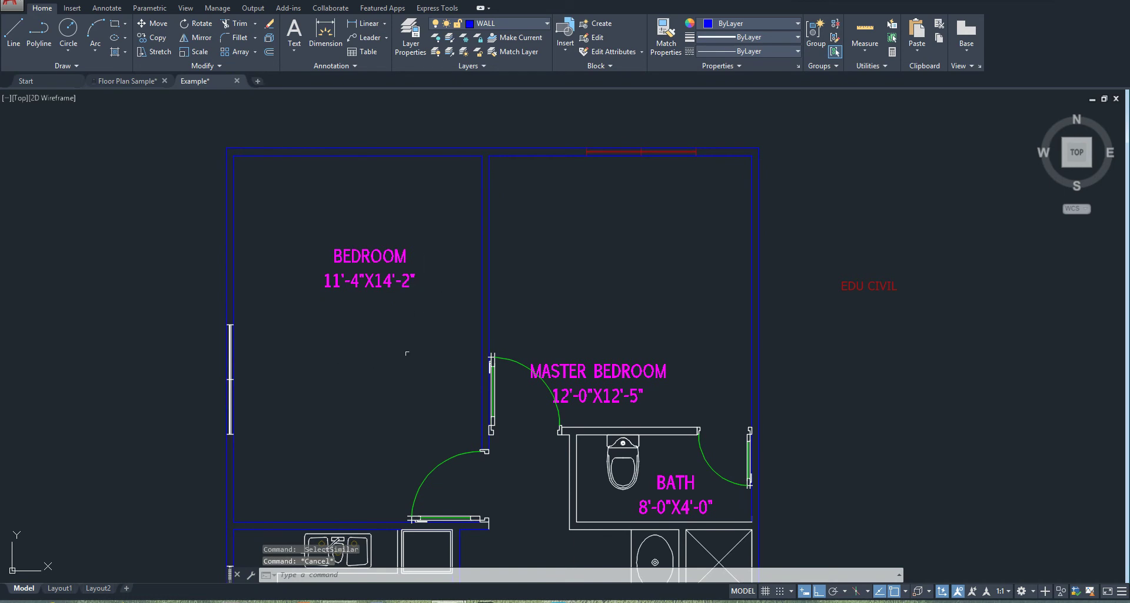
scroll(607, 318, "down", 5)
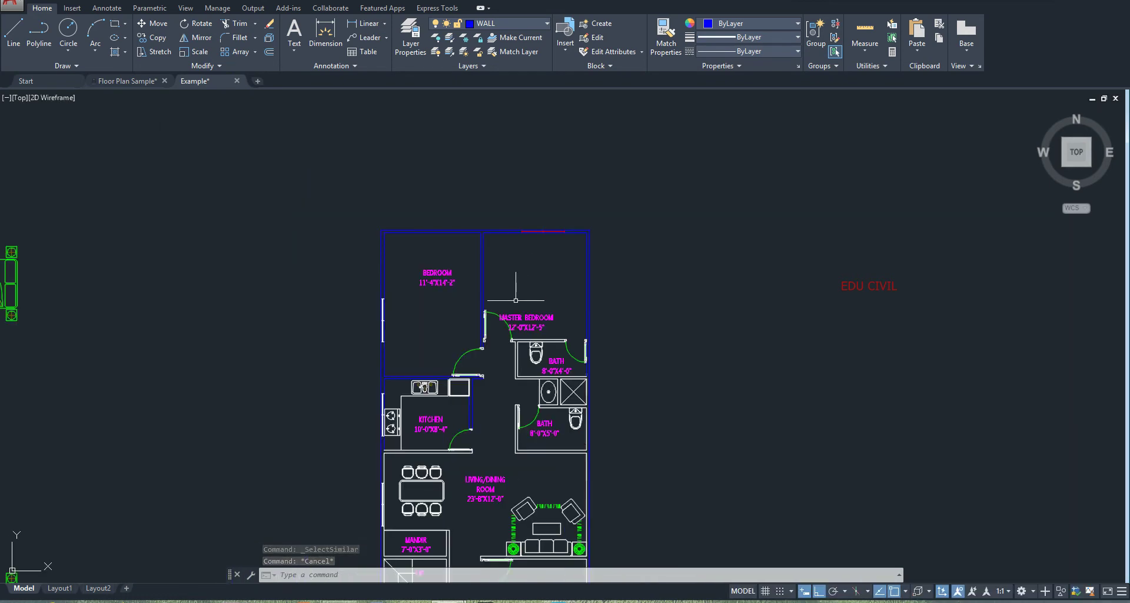
scroll(450, 307, "up", 5)
middle_click_drag(480, 290, 397, 467)
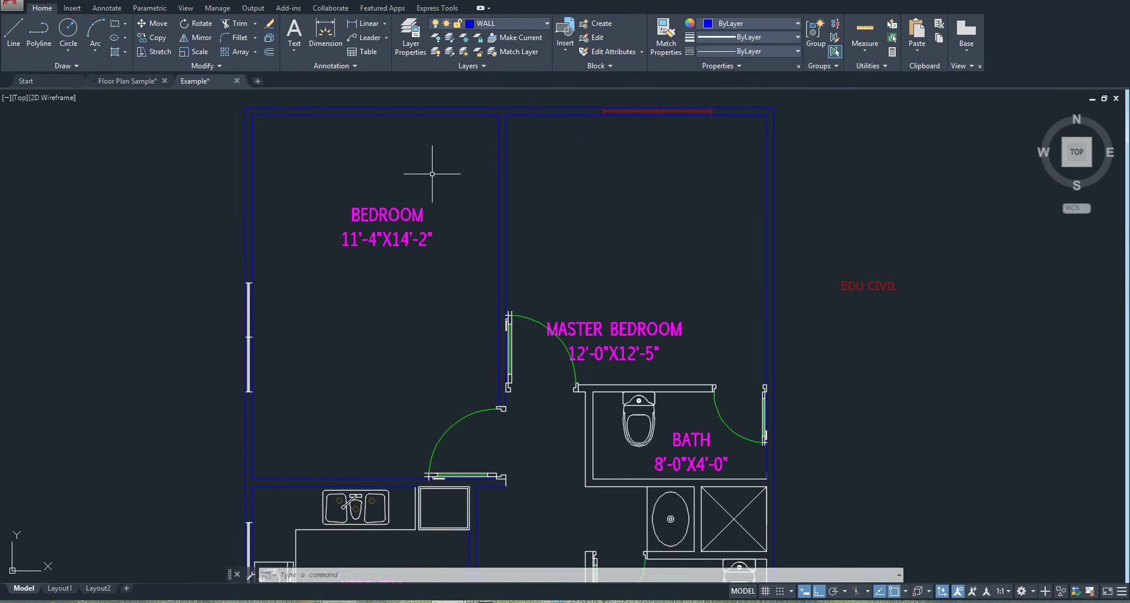
left_click(394, 211)
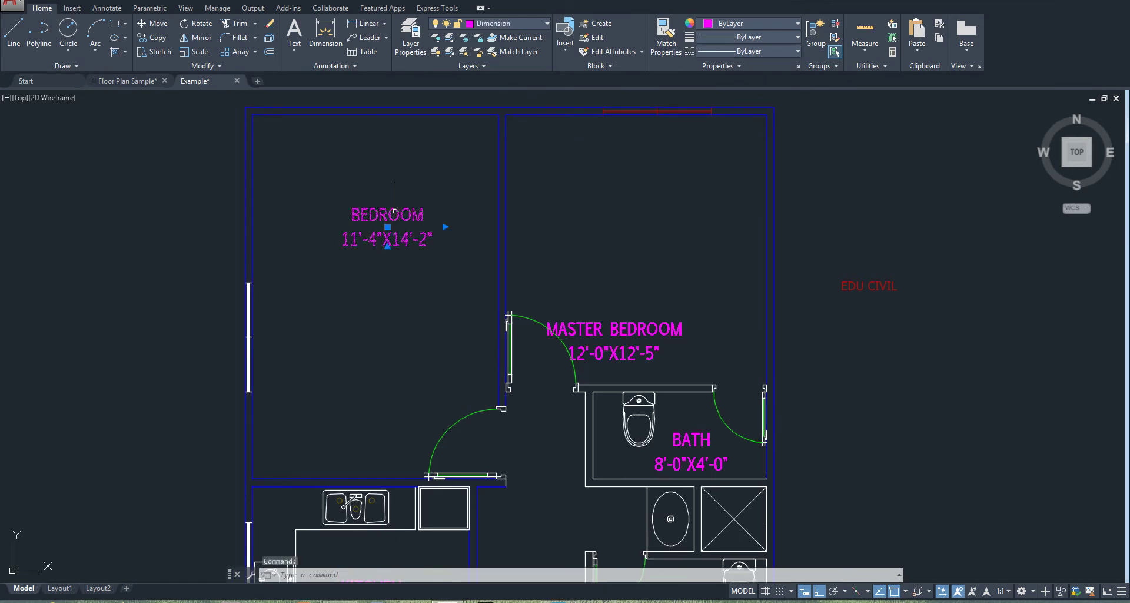
left_click(523, 22)
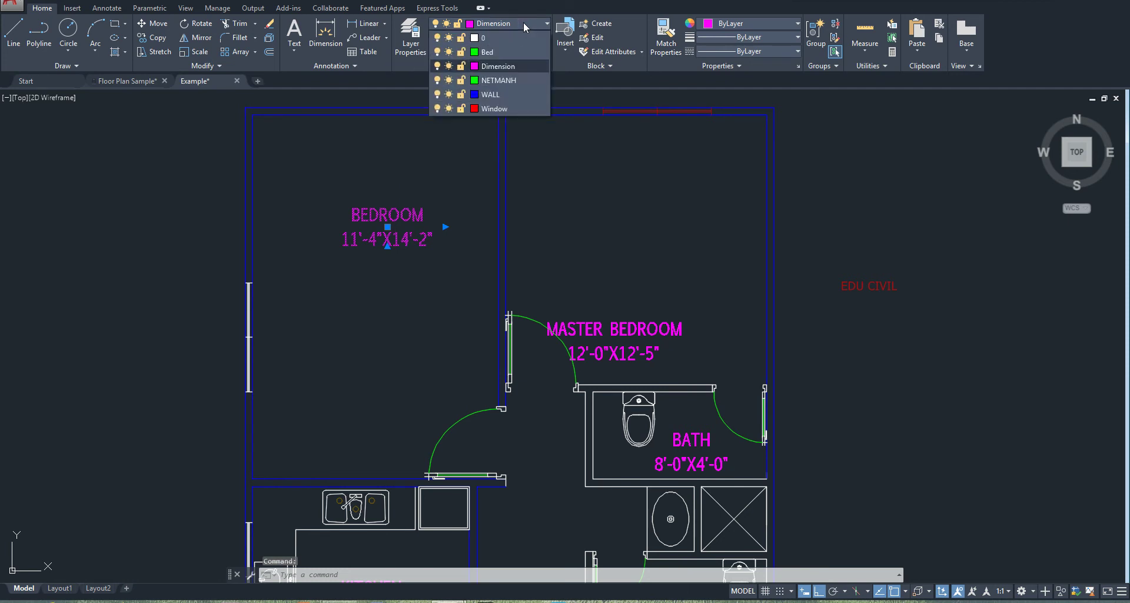
left_click(437, 65)
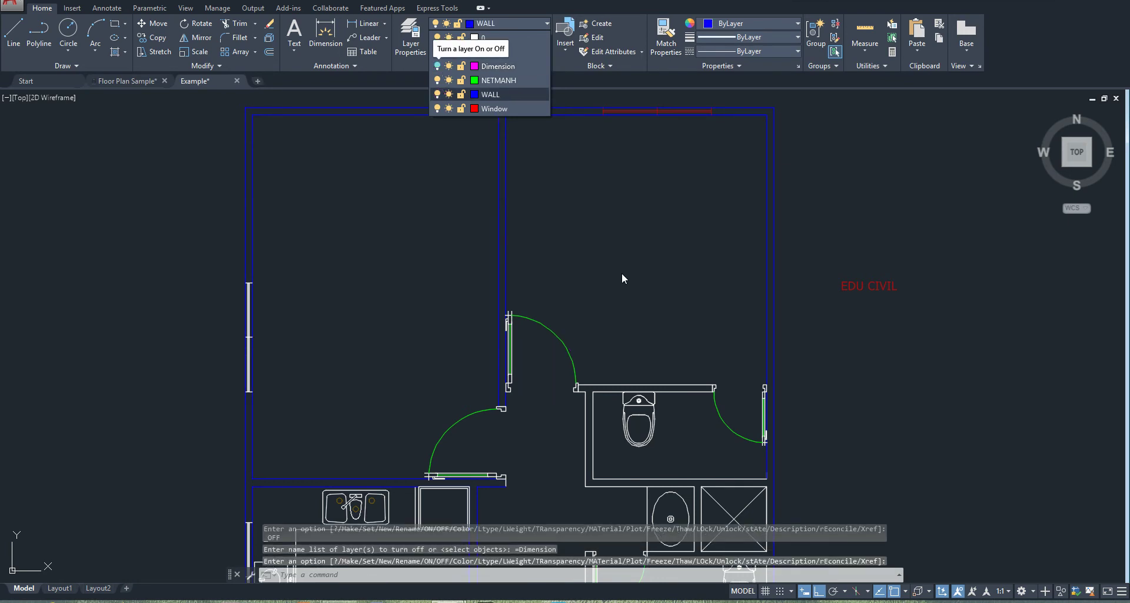
left_click(437, 67)
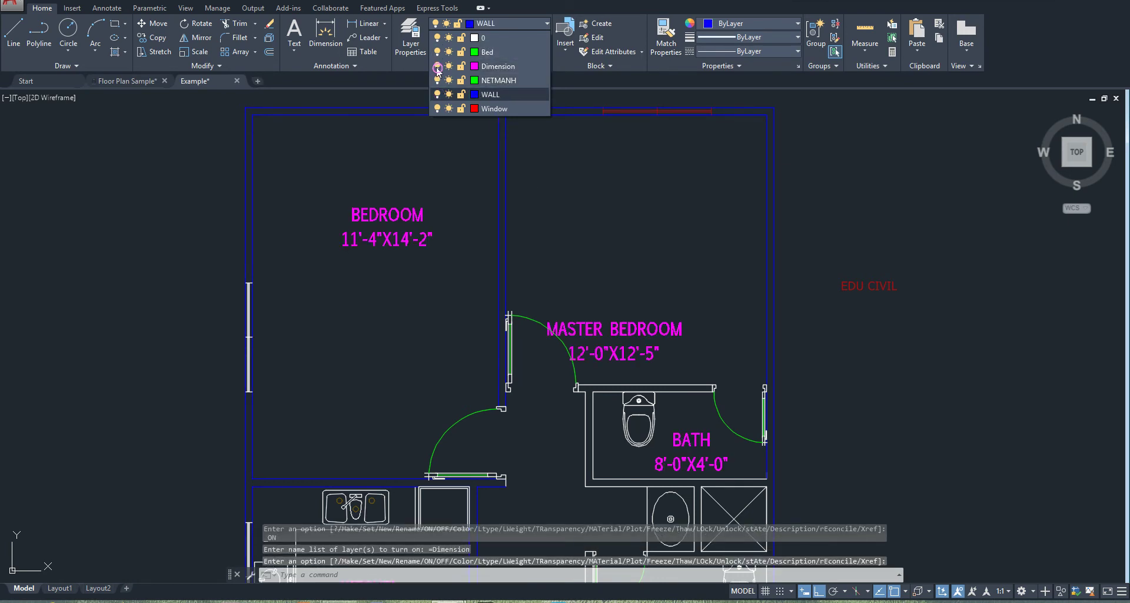
Freeze the Dimension layer and inspect the floor plan's rooms.
left_click(449, 67)
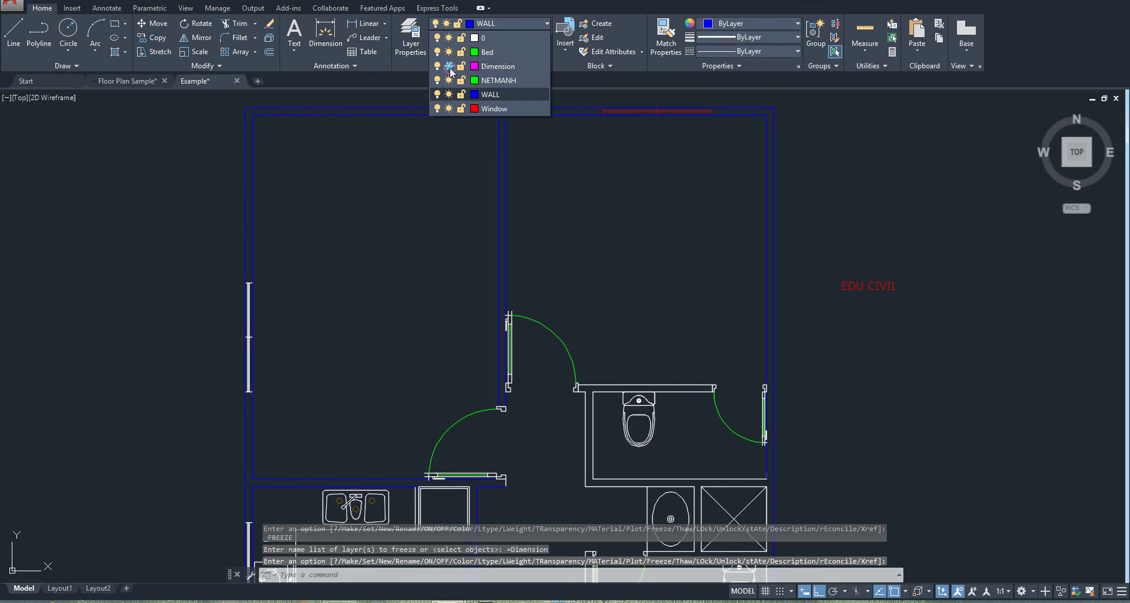
left_click(665, 289)
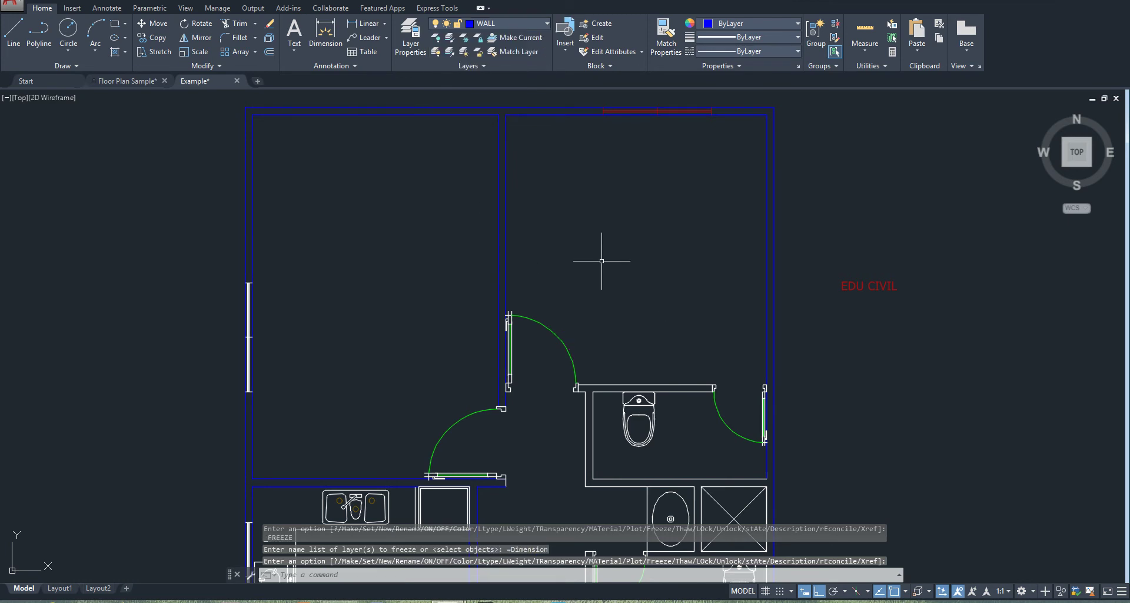
scroll(600, 257, "down", 5)
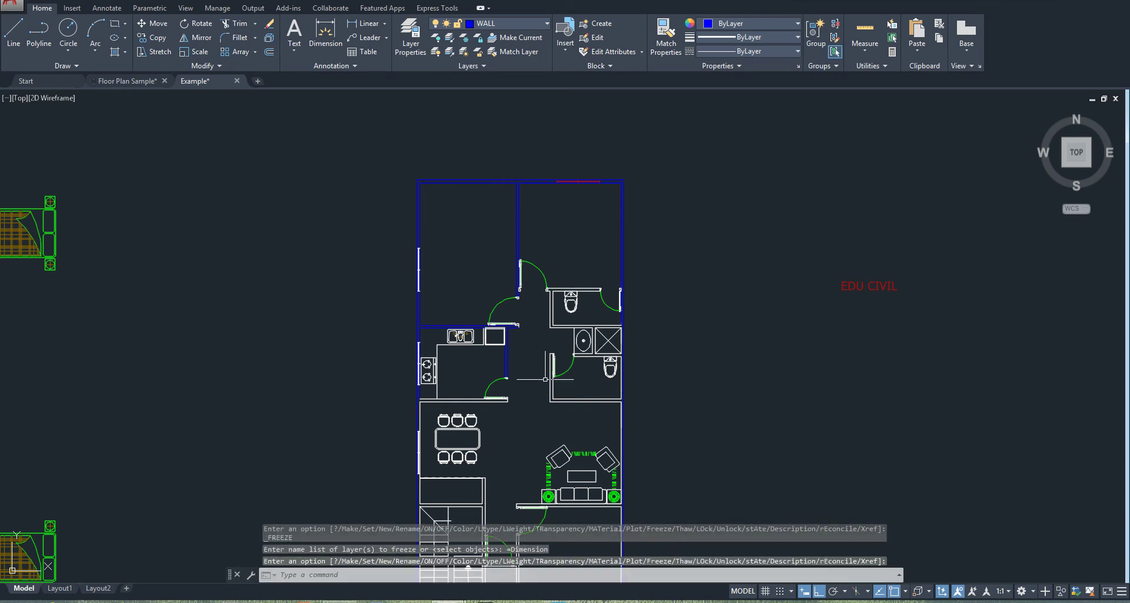
middle_click_drag(545, 379, 519, 345)
scroll(497, 366, "down", 3)
middle_click_drag(517, 228, 497, 199)
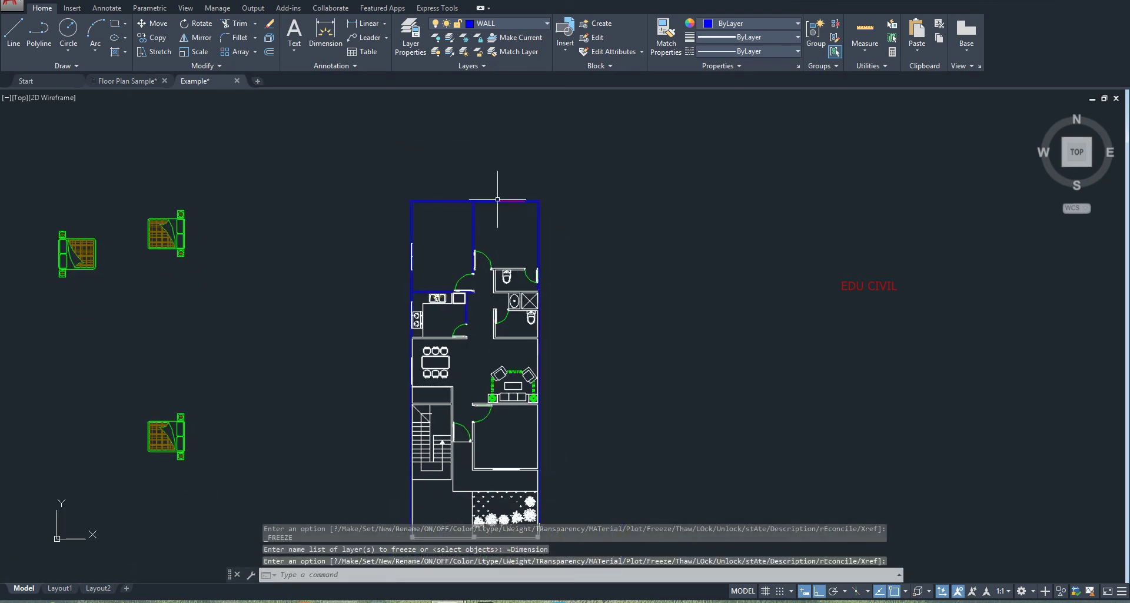
scroll(434, 245, "up", 4)
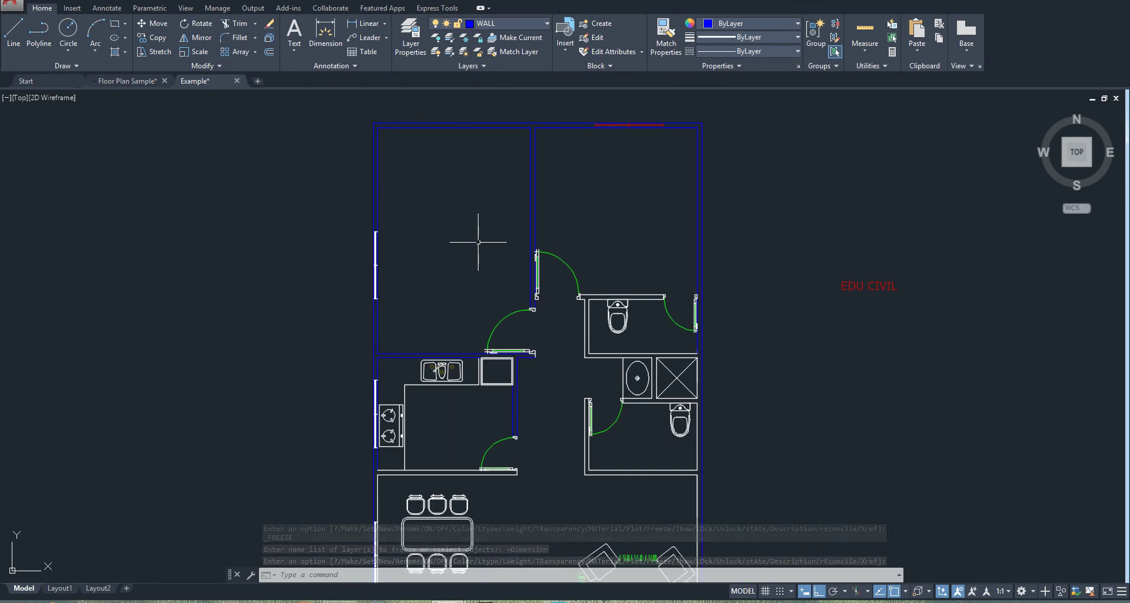
scroll(430, 283, "up", 2)
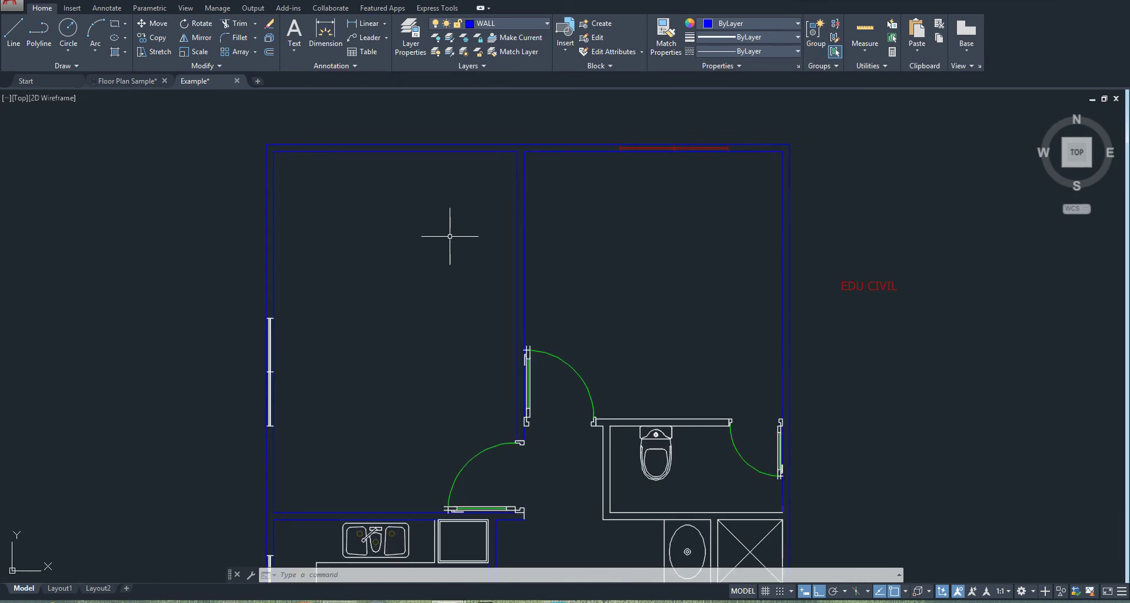
Thaw the Dimension layer and return to the drawing.
middle_click_drag(450, 236, 452, 185)
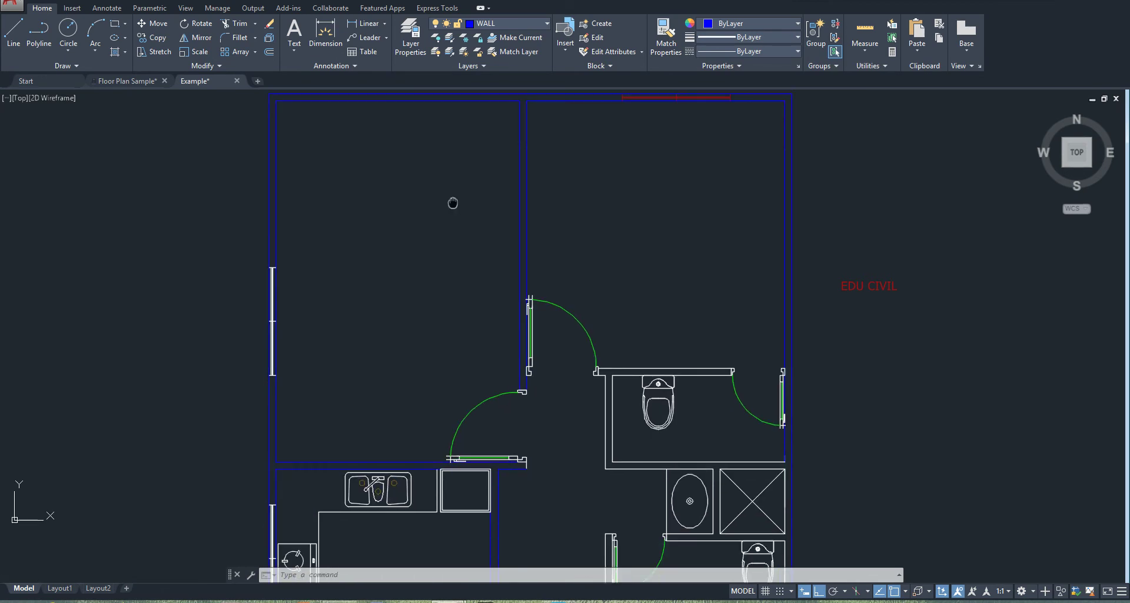
left_click(513, 28)
left_click(449, 66)
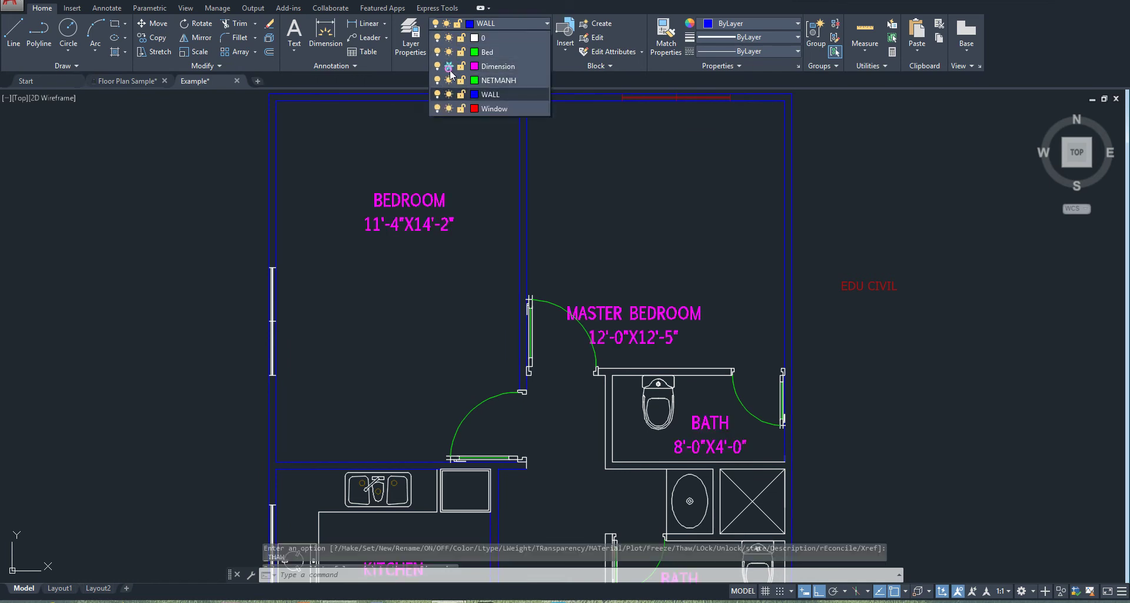
left_click(472, 192)
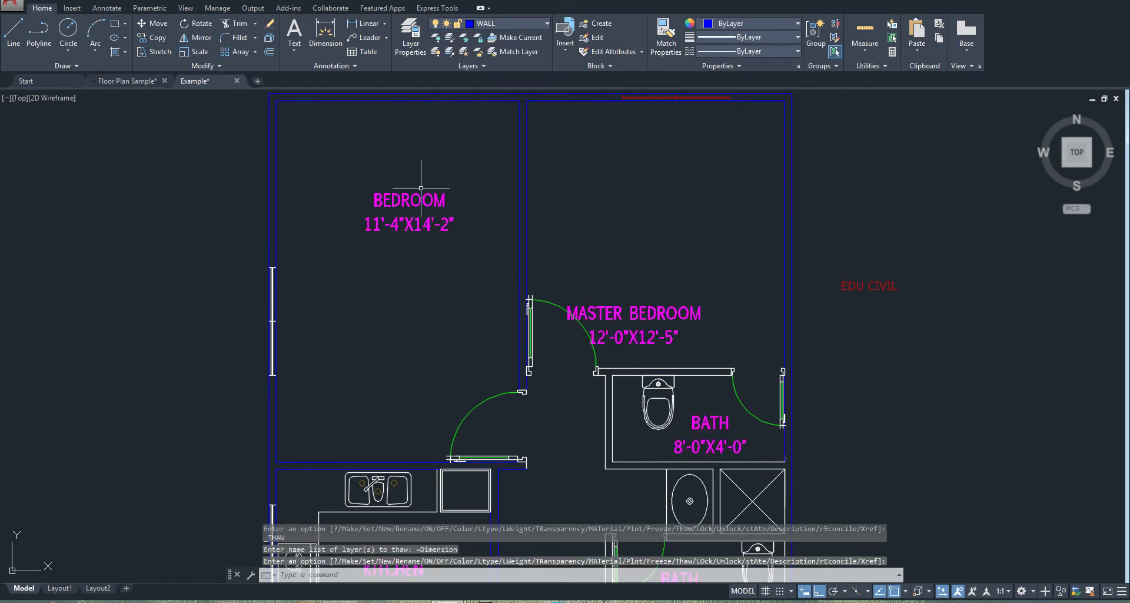
Lock the Dimension layer and return to the drawing.
left_click(528, 27)
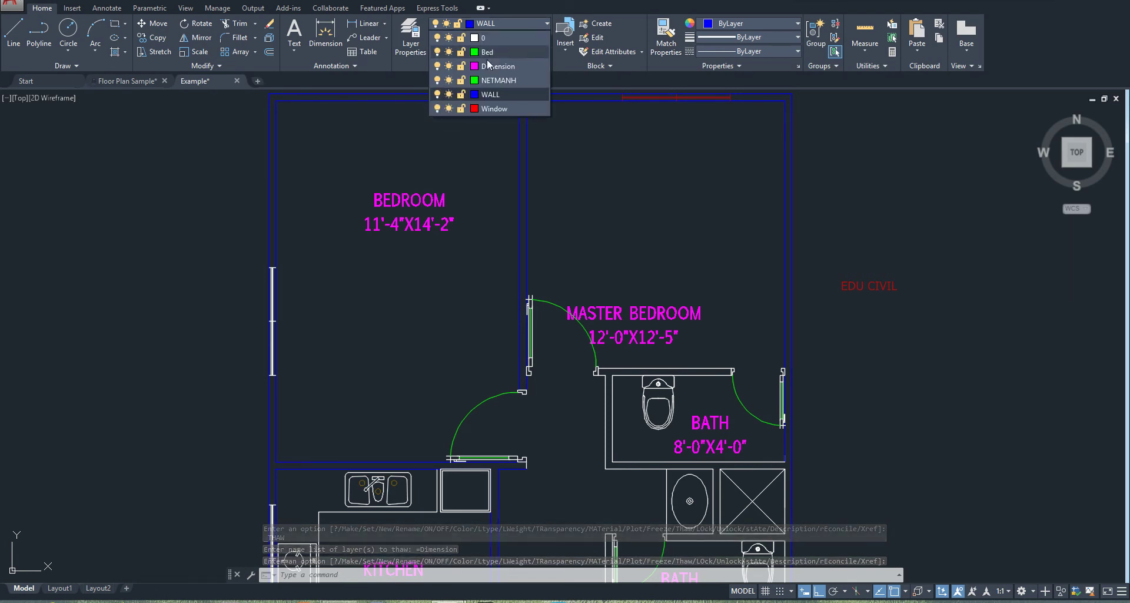
left_click(461, 67)
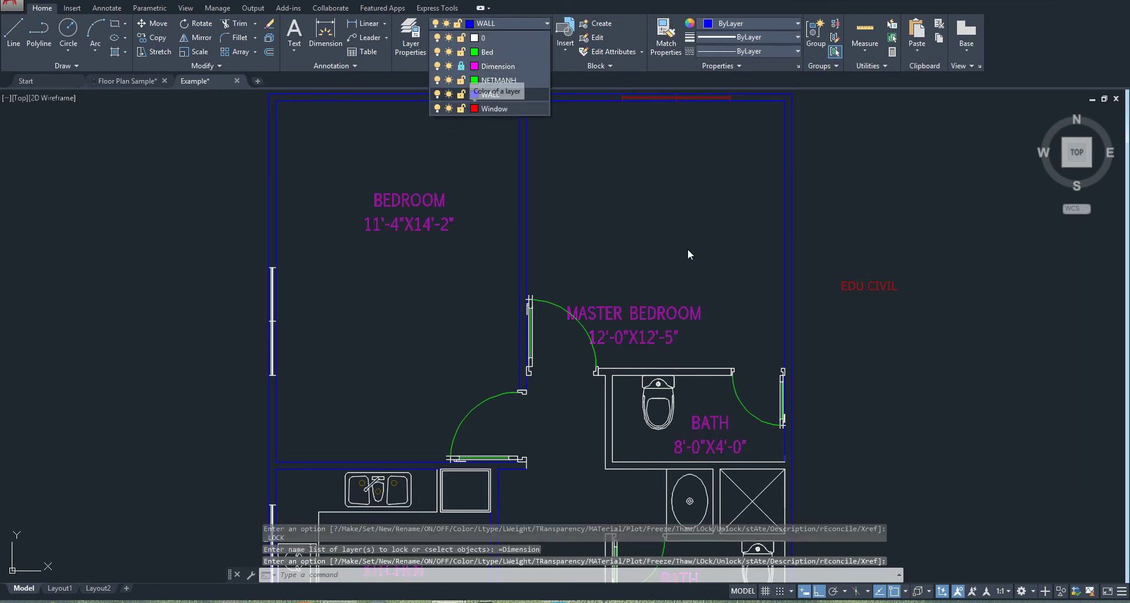
left_click(817, 255)
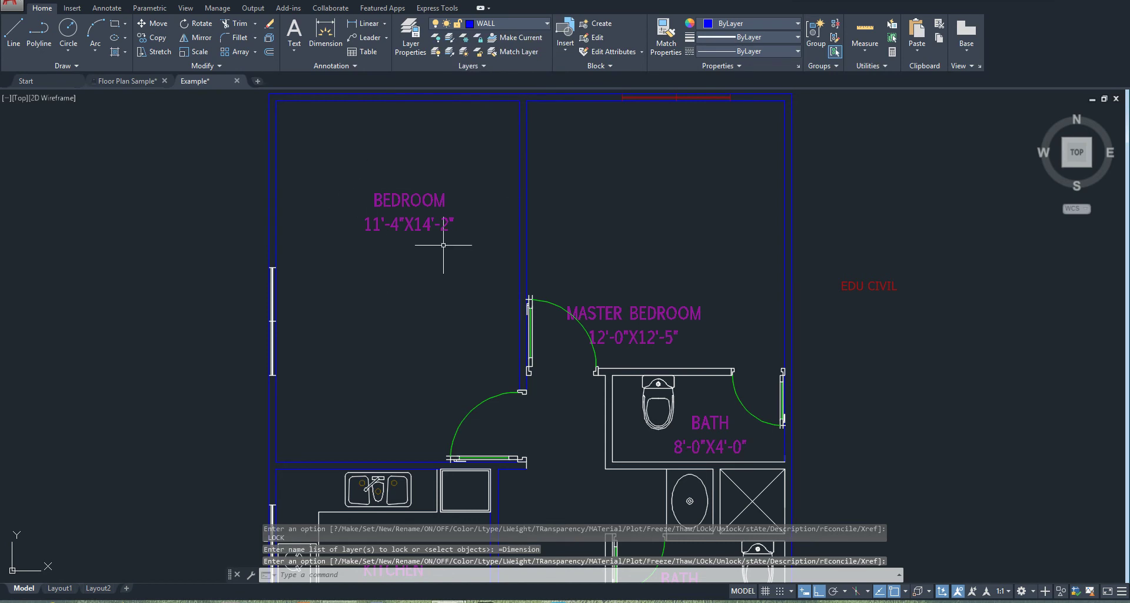
Select the BEDROOM label and its size text to check how objects on the locked layer respond.
scroll(371, 238, "down", 2)
key("Return")
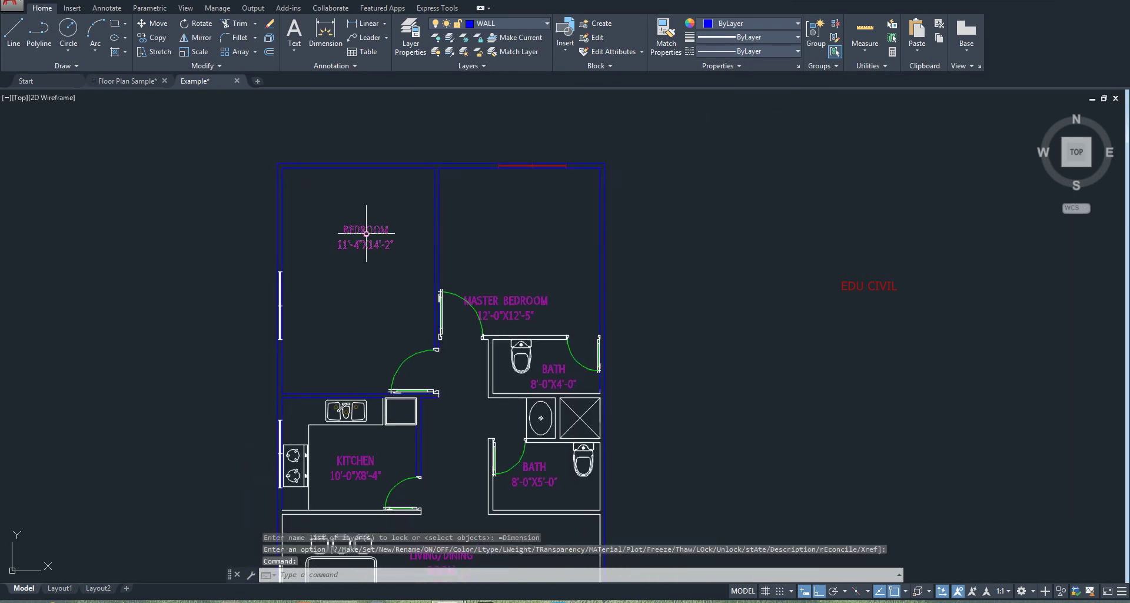
left_click(366, 234)
left_click(349, 245)
left_click(393, 239)
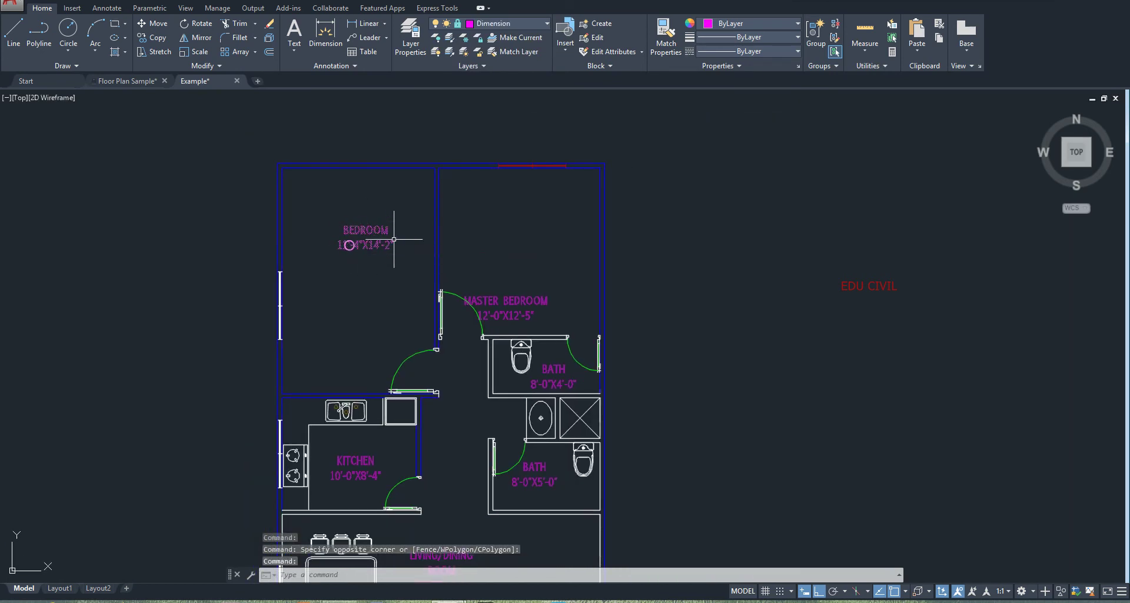
left_click(373, 230)
scroll(327, 224, "down", 3)
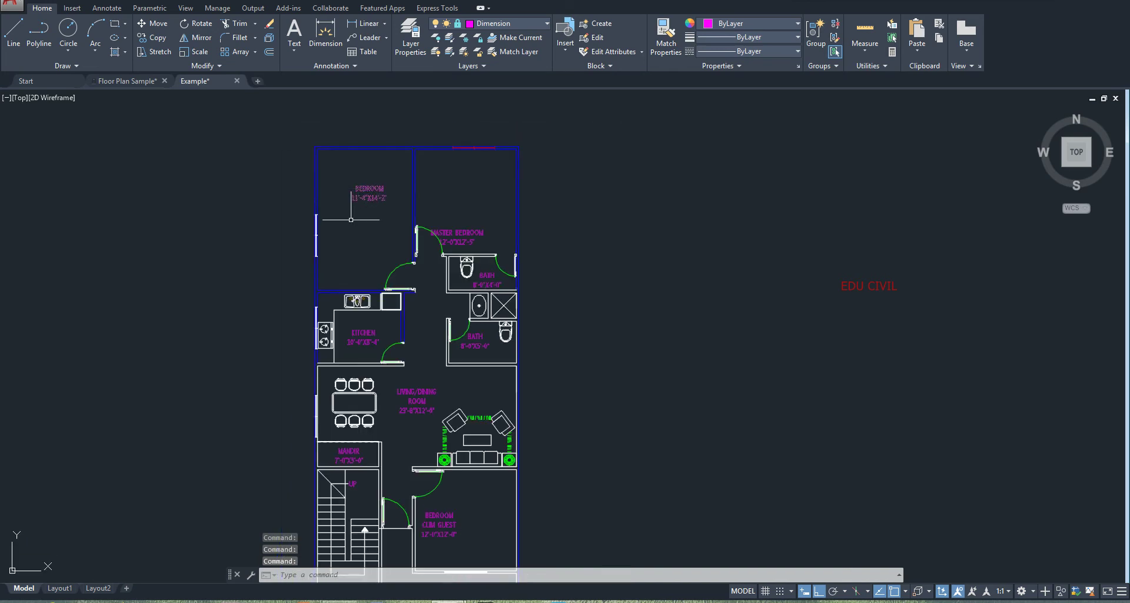
Move the entire floor plan horizontally to the right from its lower-right corner, and inspect the labels on the locked layer.
left_click(290, 128)
middle_click_drag(478, 573, 445, 362)
left_click(501, 487)
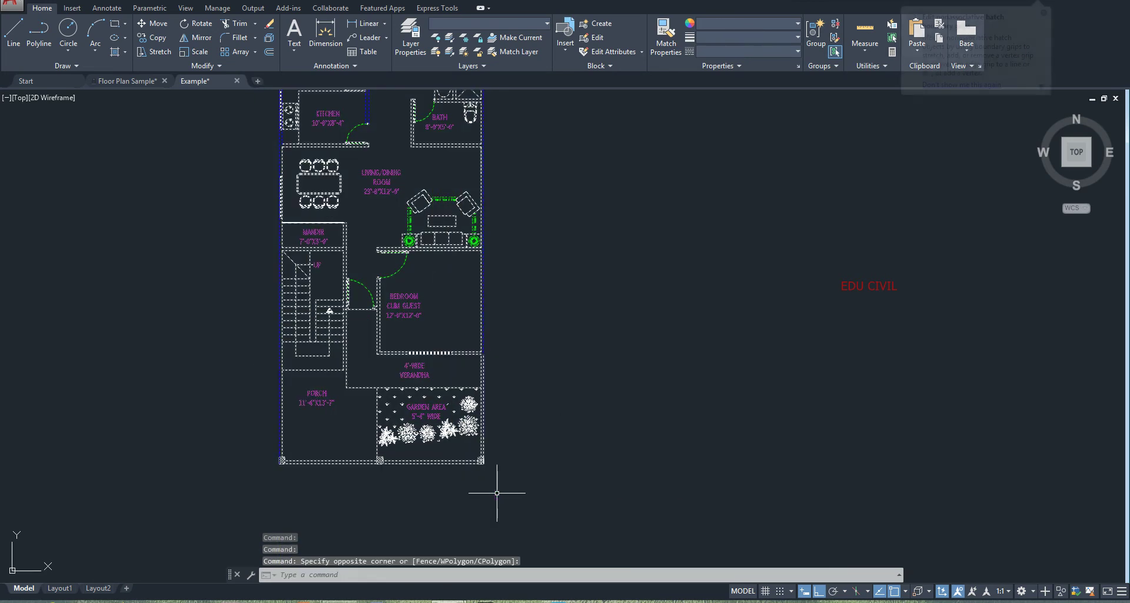
type("m")
key("Return")
left_click(482, 460)
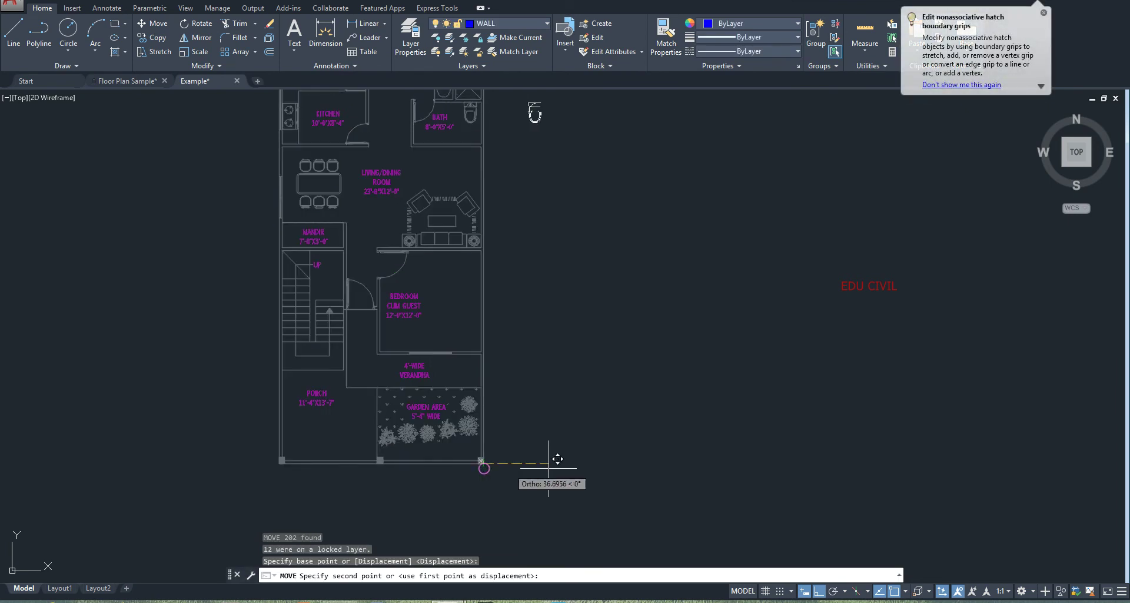
left_click(730, 460)
middle_click_drag(502, 383, 501, 454)
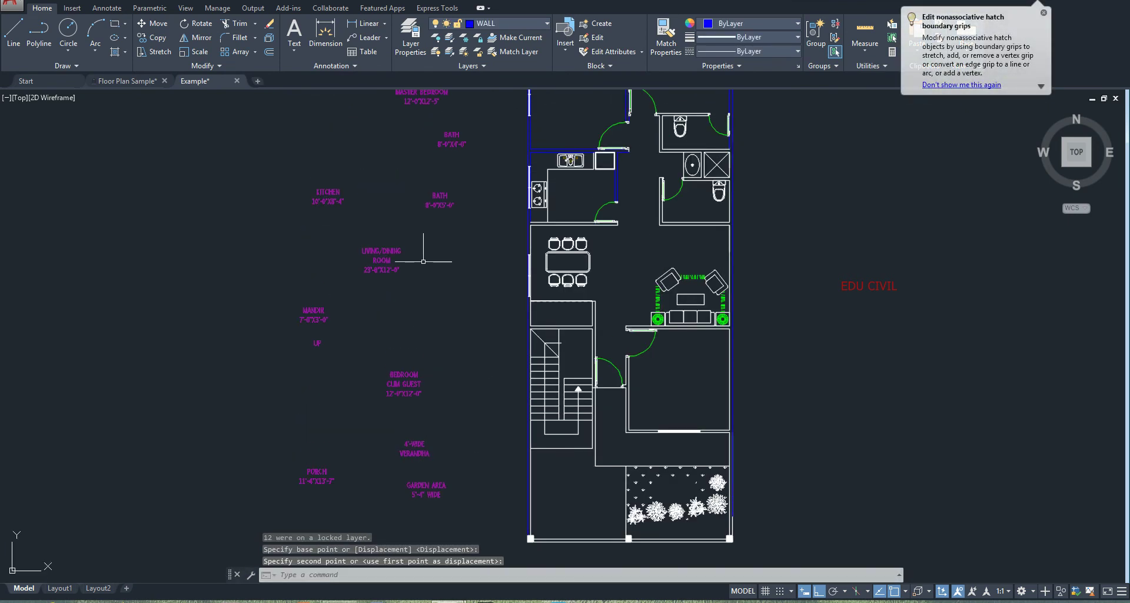
middle_click_drag(419, 237, 416, 320)
scroll(373, 146, "up", 3)
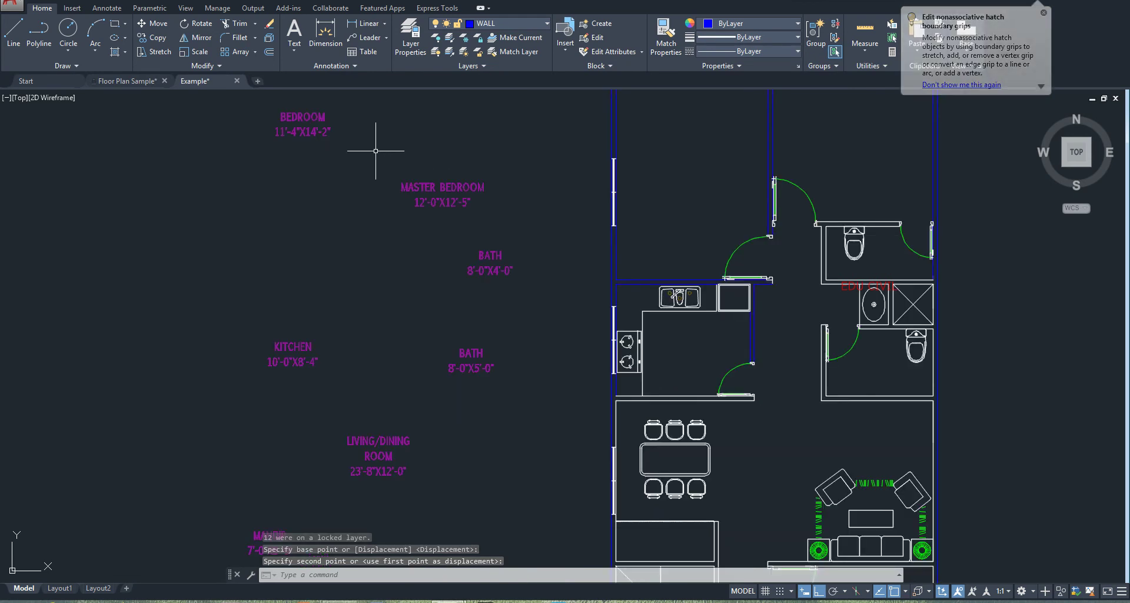
Undo the floor plan move and bring the upper rooms back into view.
key("ctrl+z")
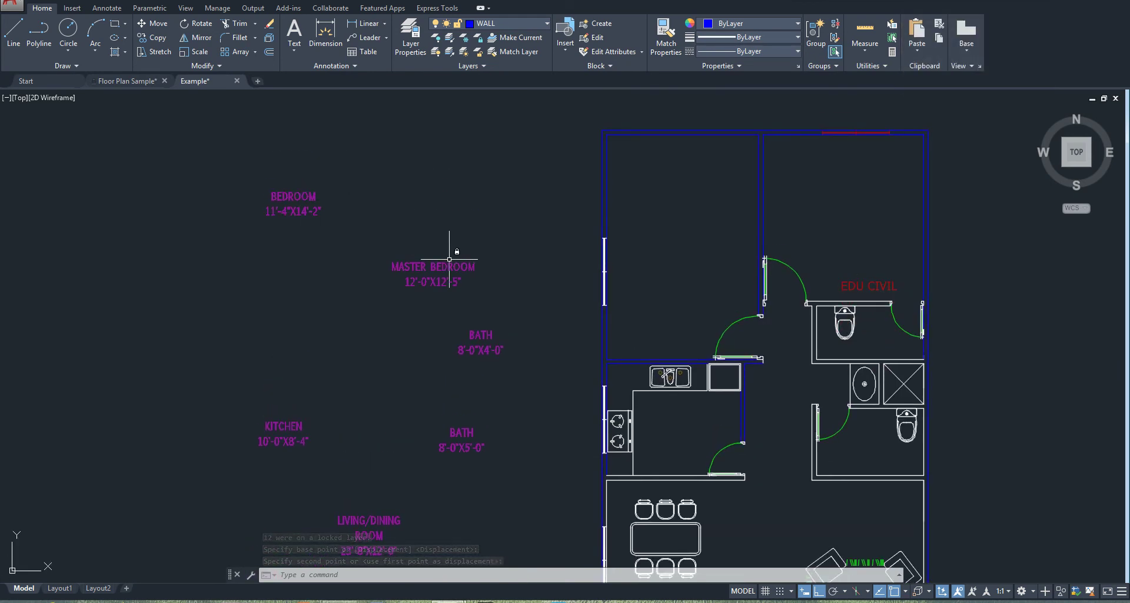
key("ctrl+z")
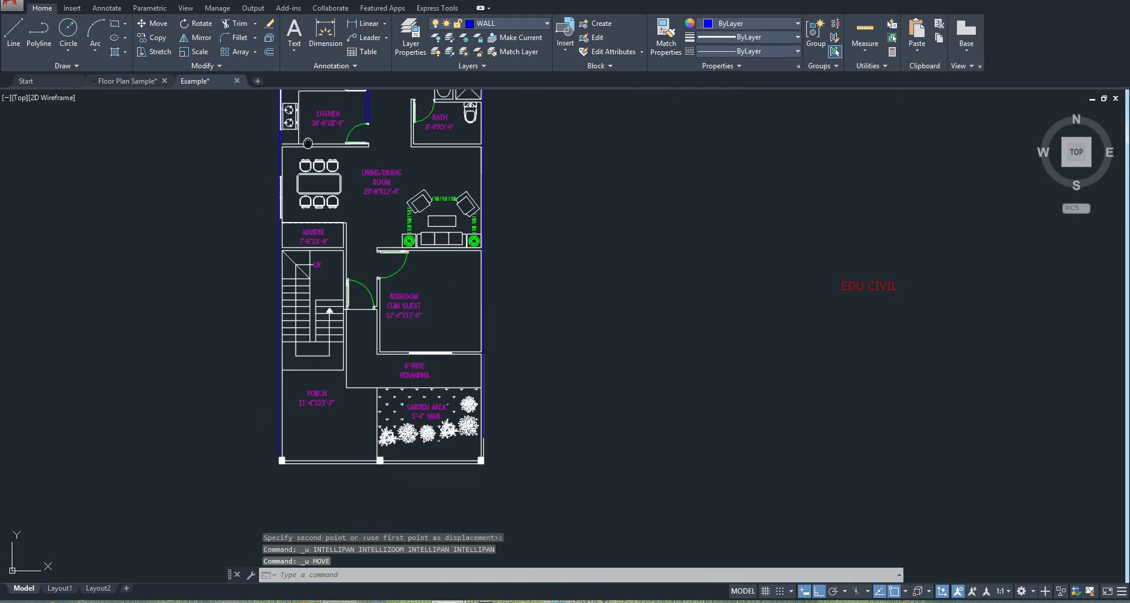
middle_click_drag(308, 142, 349, 274)
scroll(389, 113, "up", 2)
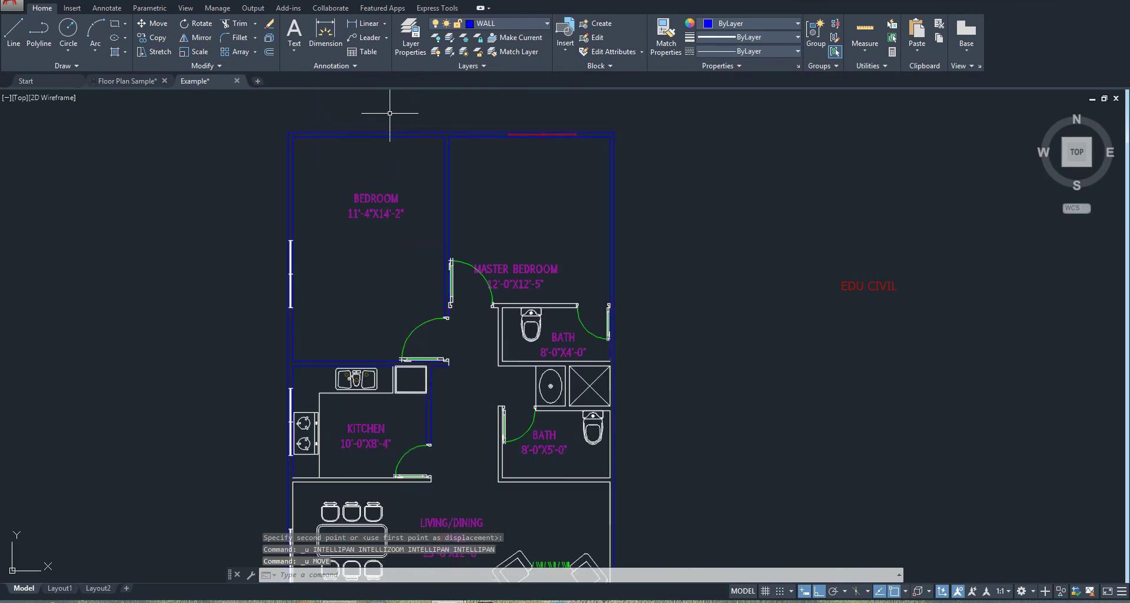
scroll(390, 113, "up", 2)
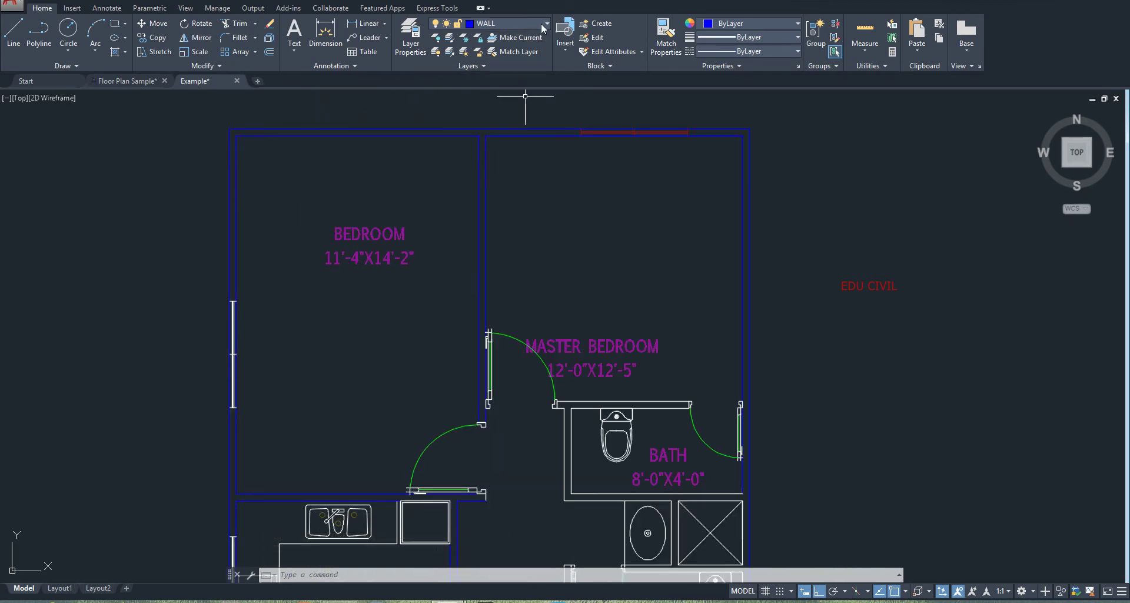
Unlock the Dimension layer.
left_click(542, 25)
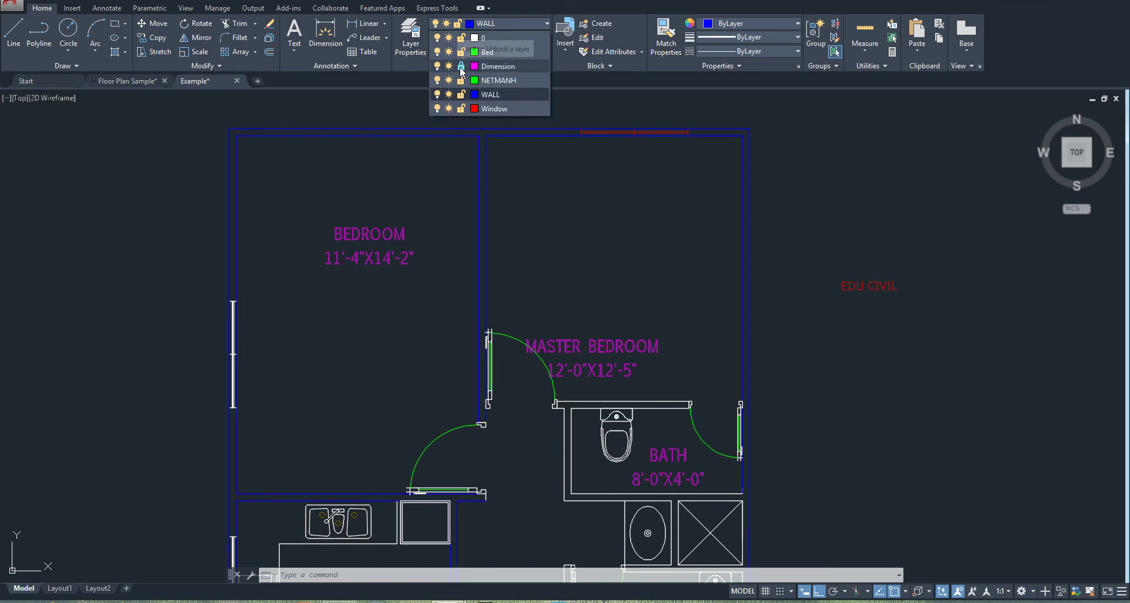
left_click(461, 67)
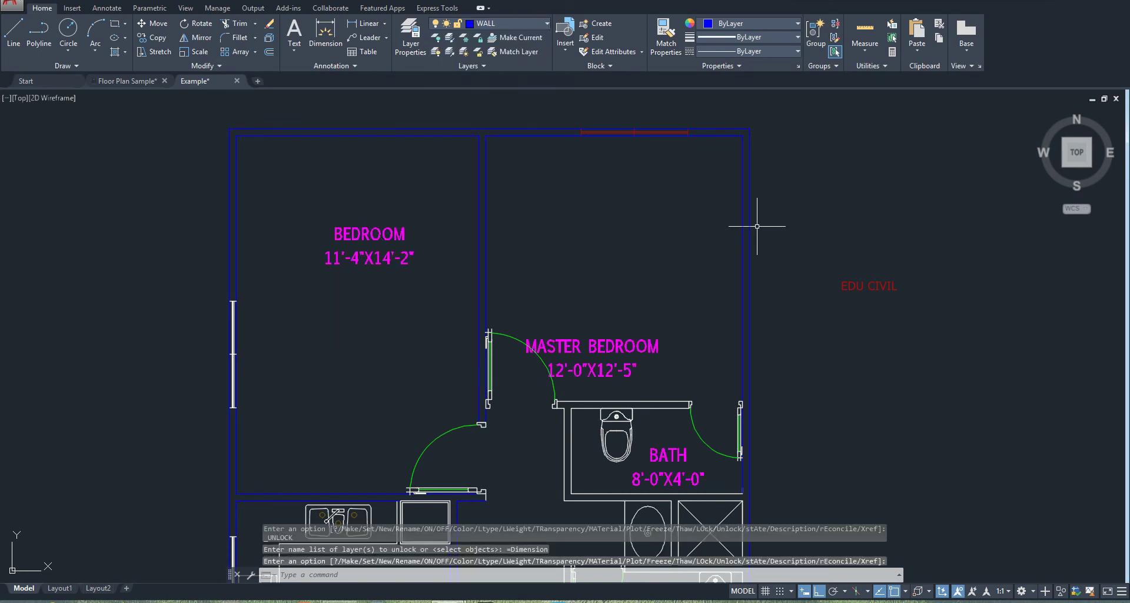
mouse_move(515, 182)
middle_mouse_down()
mouse_move(474, 90)
mouse_move(487, 153)
mouse_move(477, 168)
middle_mouse_up()
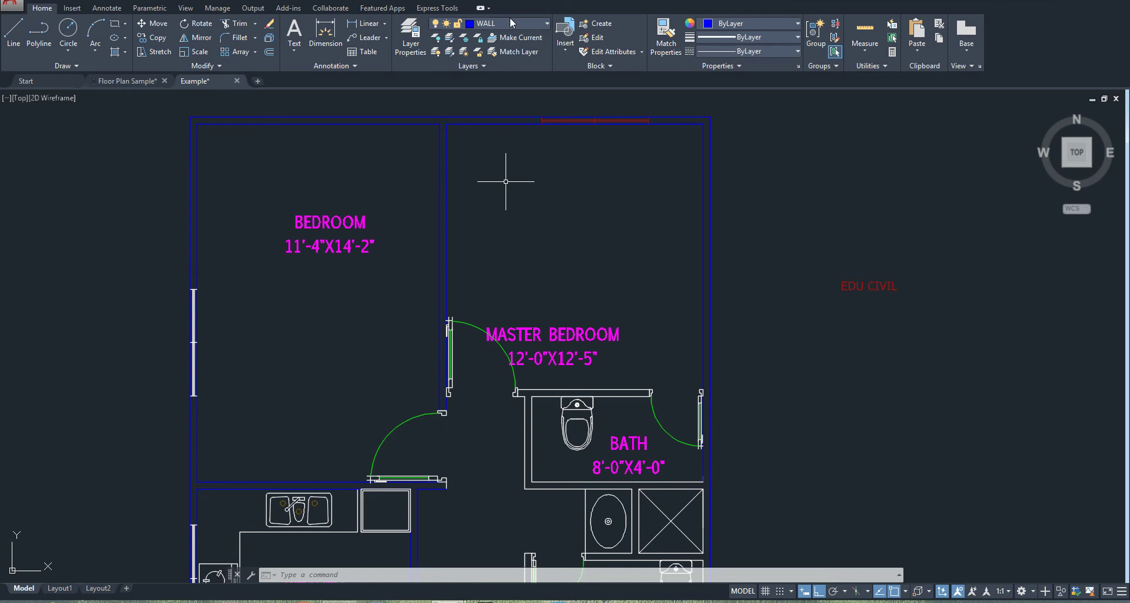
Turn off plotting for the Dimension layer in the Layer Properties Manager, and close the manager.
scroll(509, 180, "down", 1)
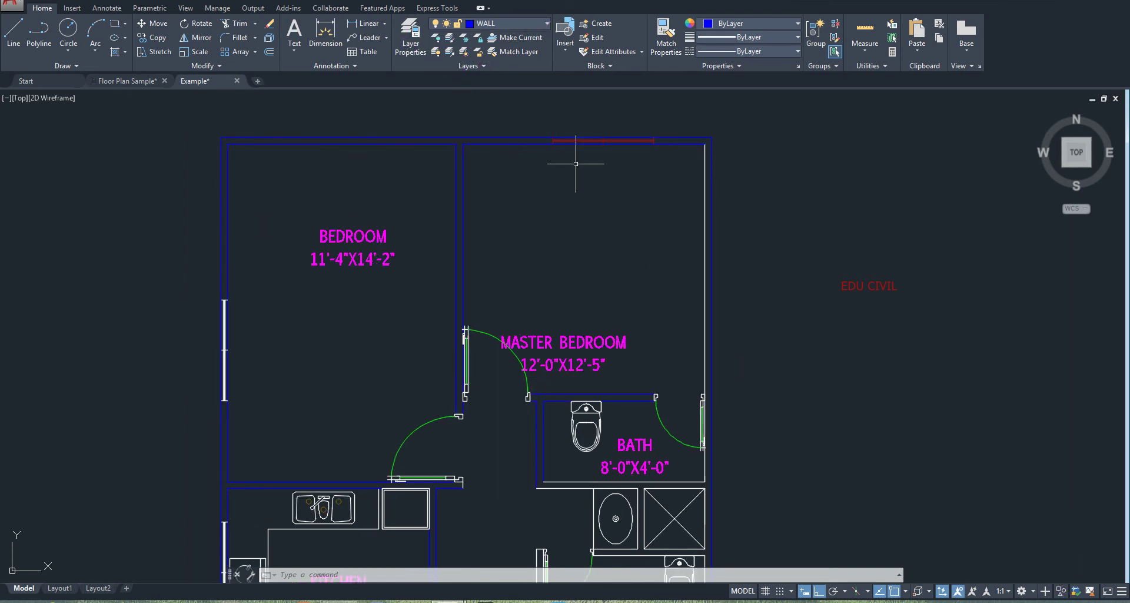
left_click(544, 27)
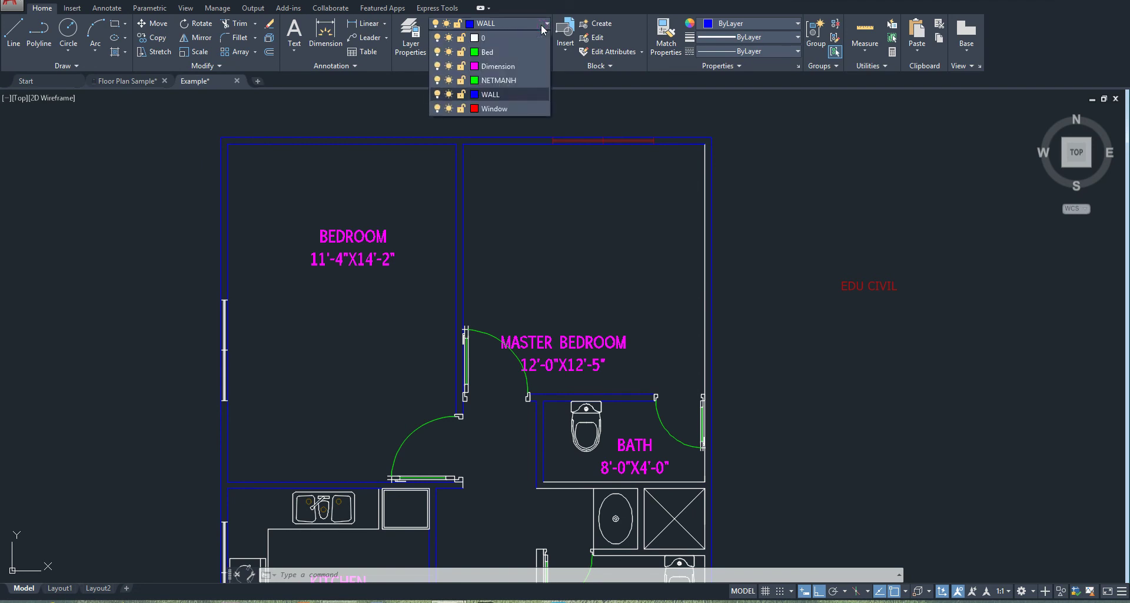
left_click(407, 52)
left_click(410, 44)
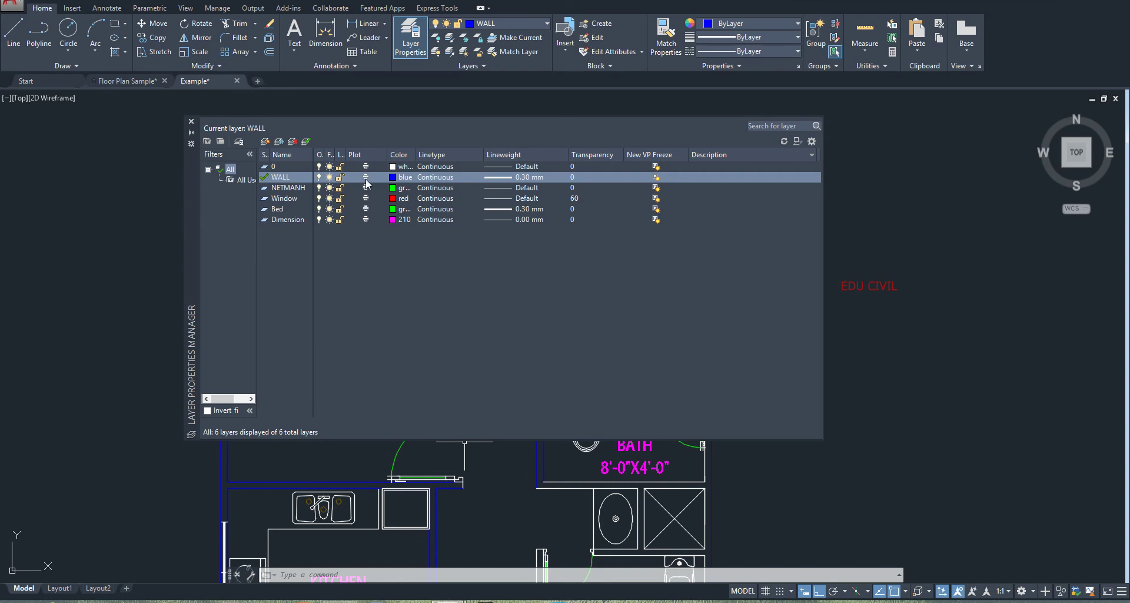
left_click(366, 221)
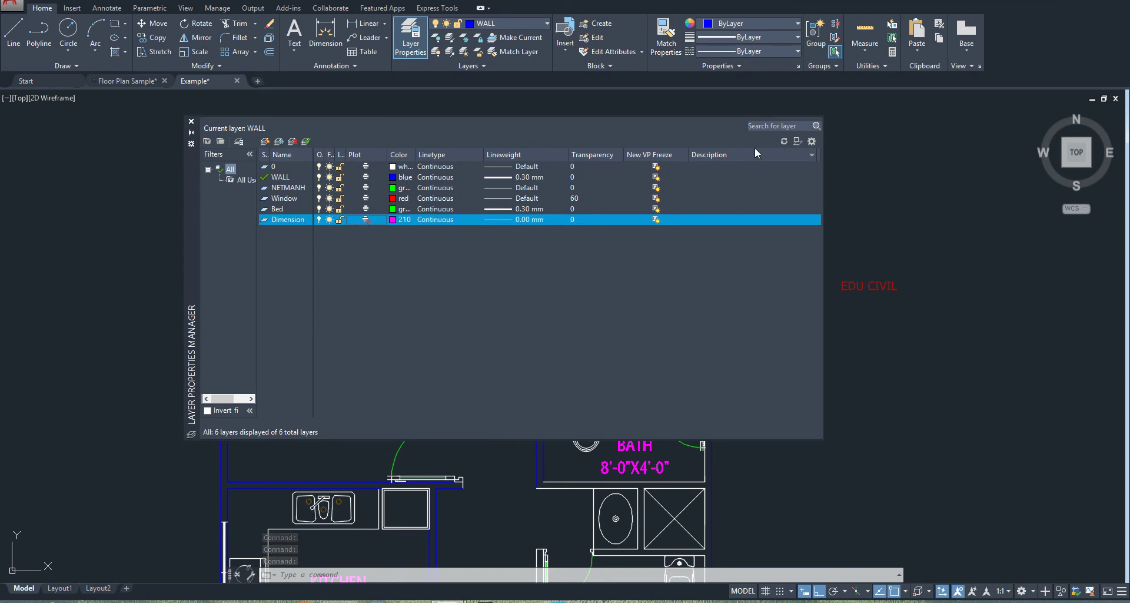
left_click(192, 123)
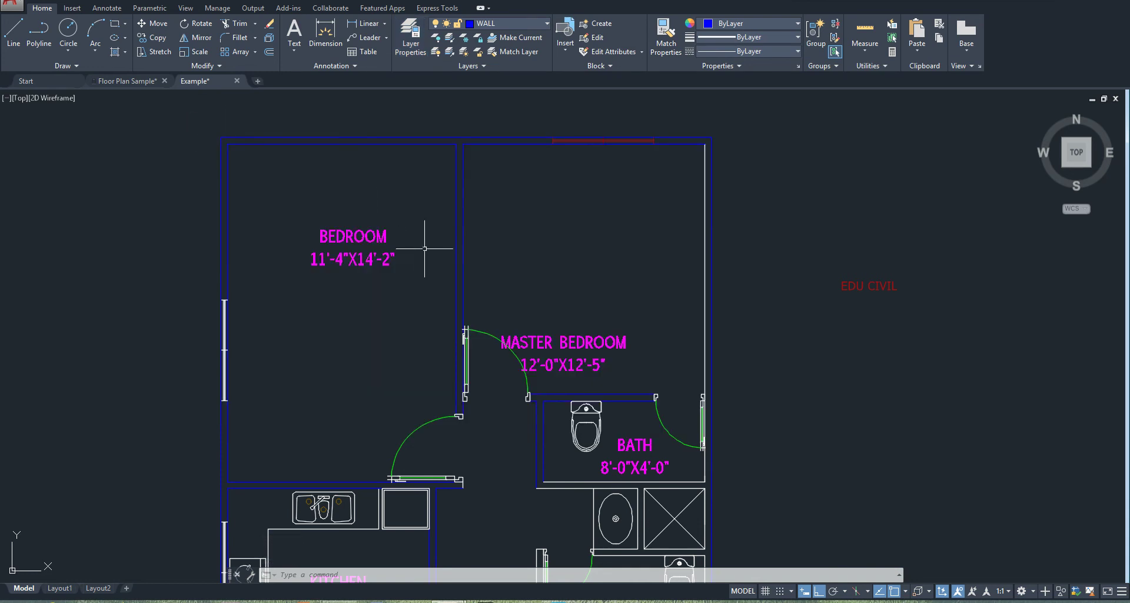
Start a single-sheet plot of the model, choose the DWG To PDF.pc3 plotter, and open the plot preview.
scroll(428, 247, "down", 5)
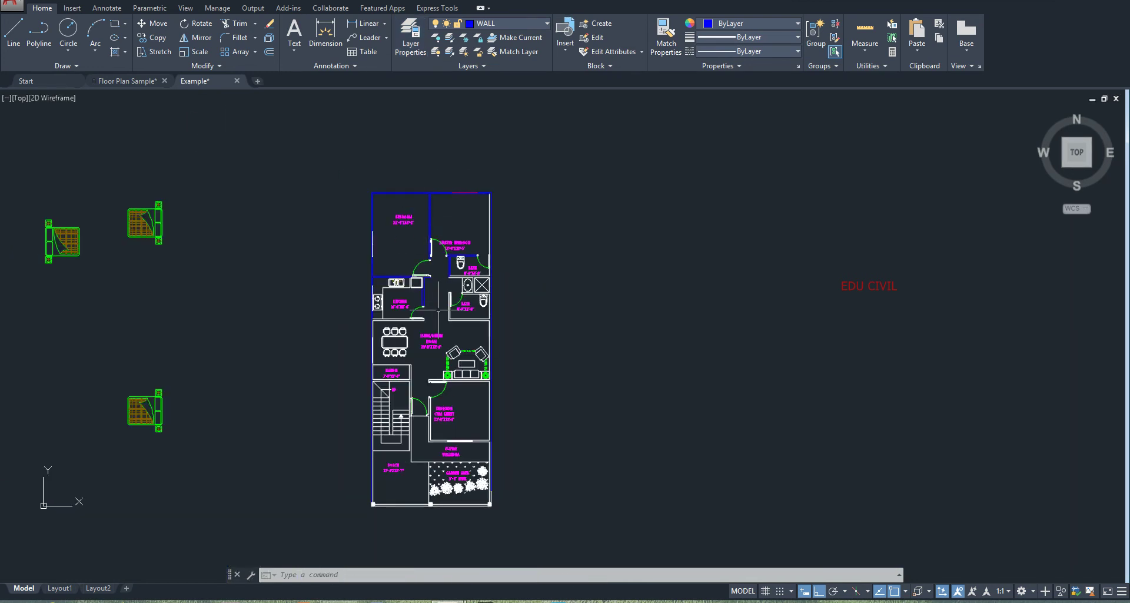
right_click(451, 342)
left_click(471, 358)
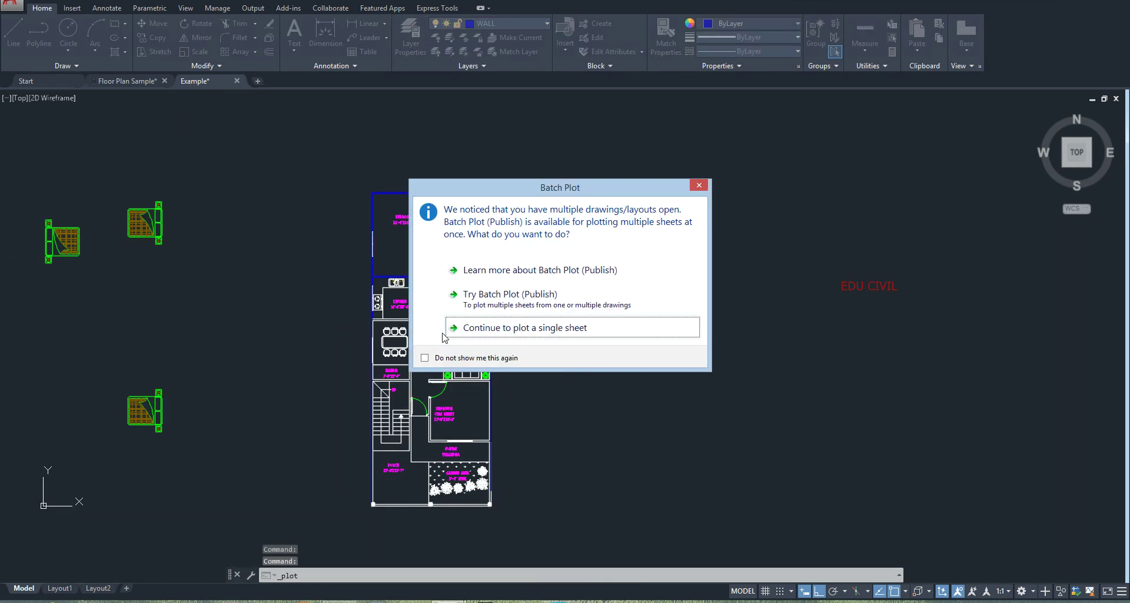
left_click(699, 187)
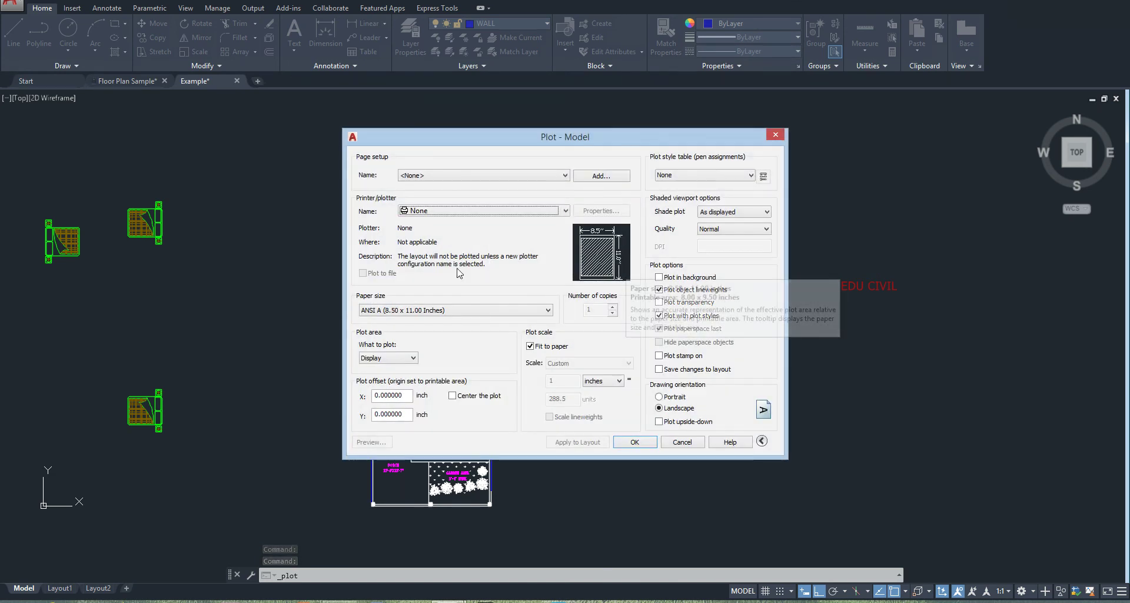
left_click(498, 210)
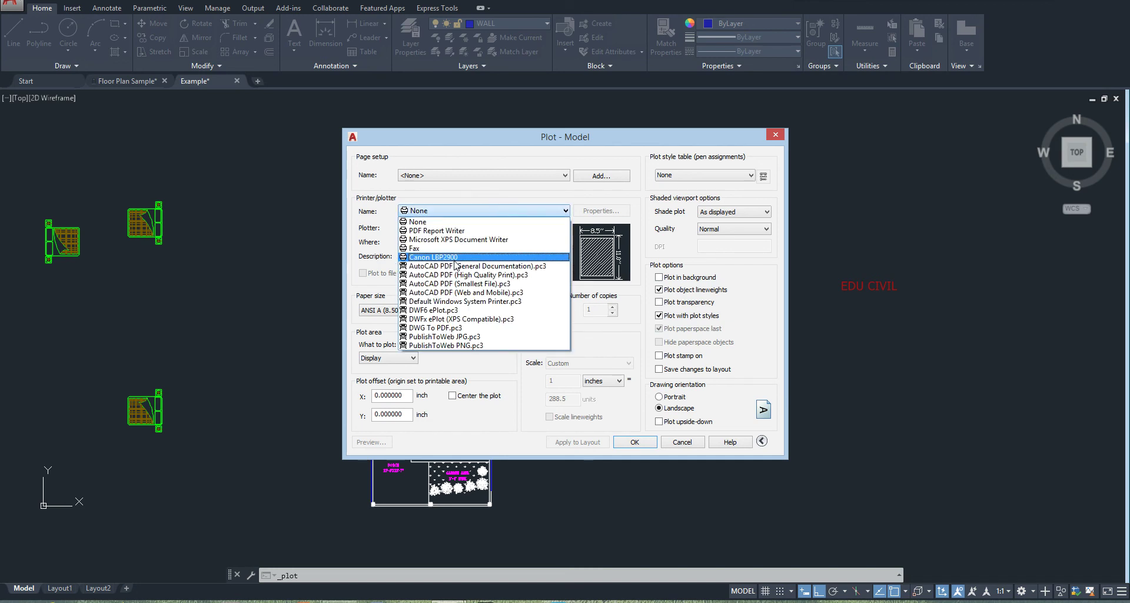
left_click(464, 328)
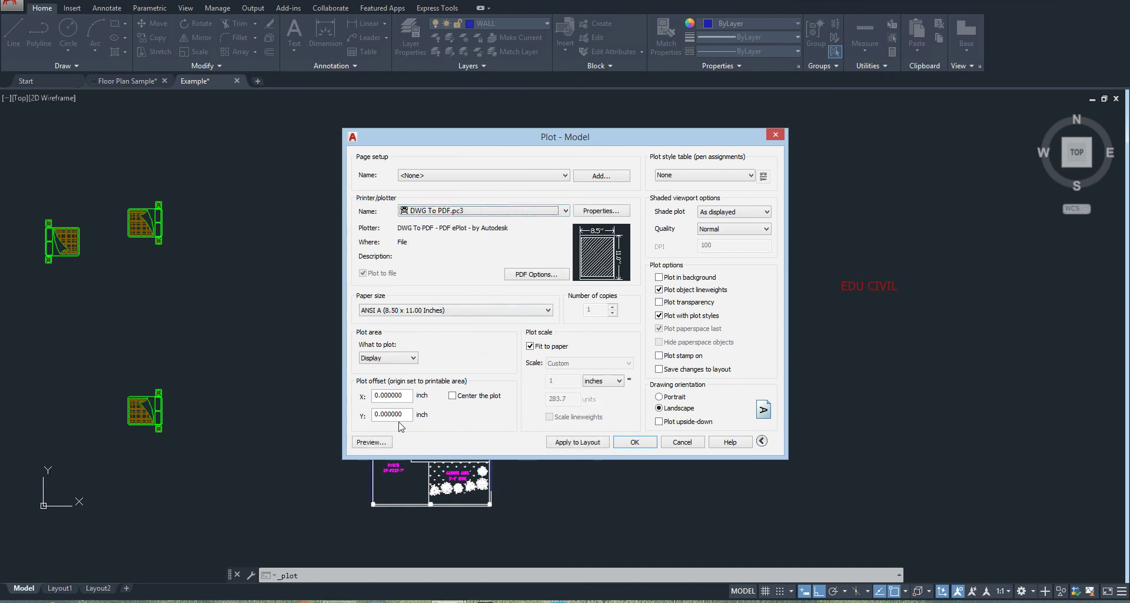
left_click(372, 441)
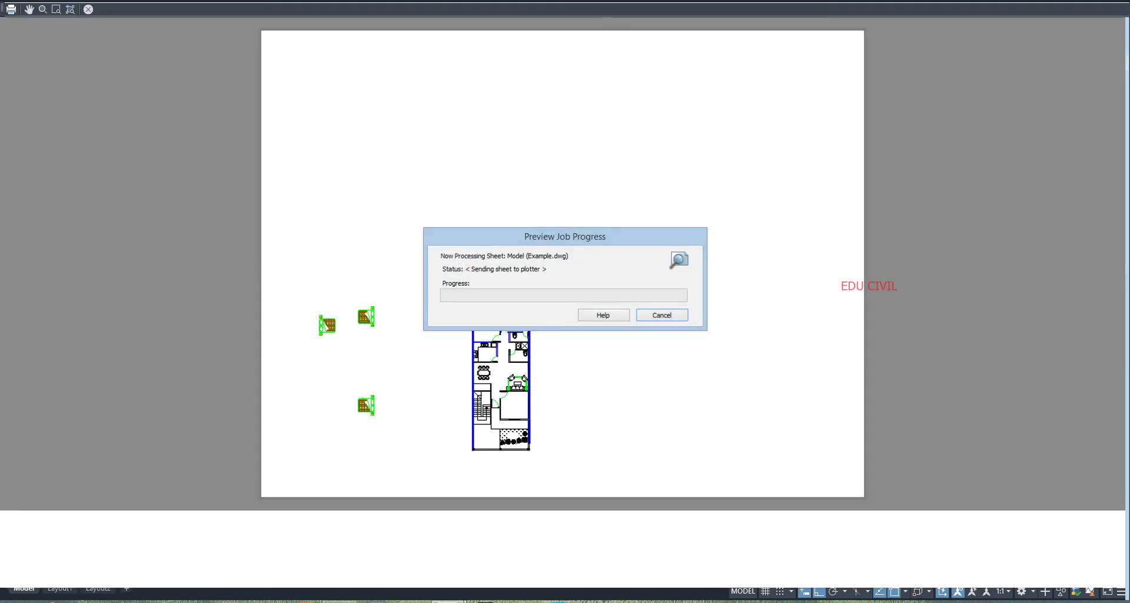
Examine the floor plan's rooms in the plot preview, close the preview, and cancel the plot.
scroll(478, 447, "up", 5)
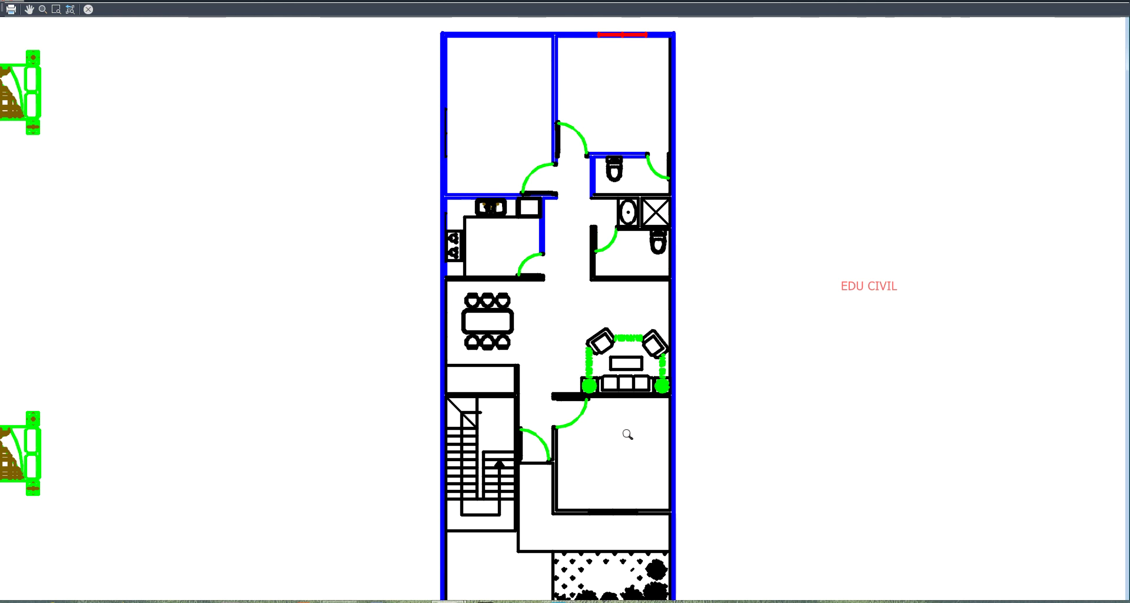
scroll(577, 311, "down", 2)
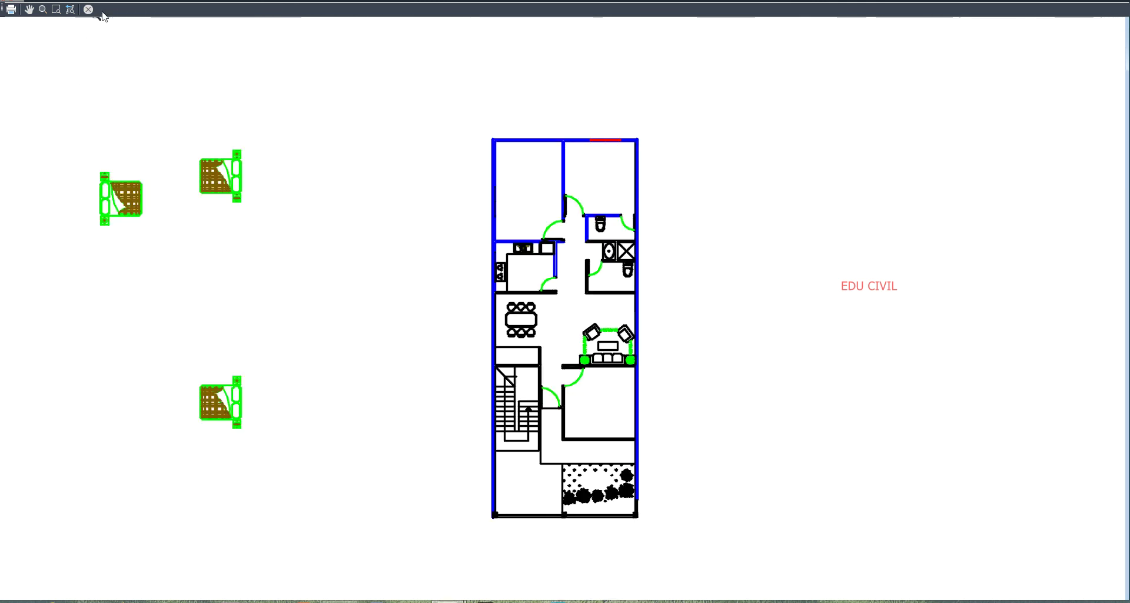
left_click(88, 9)
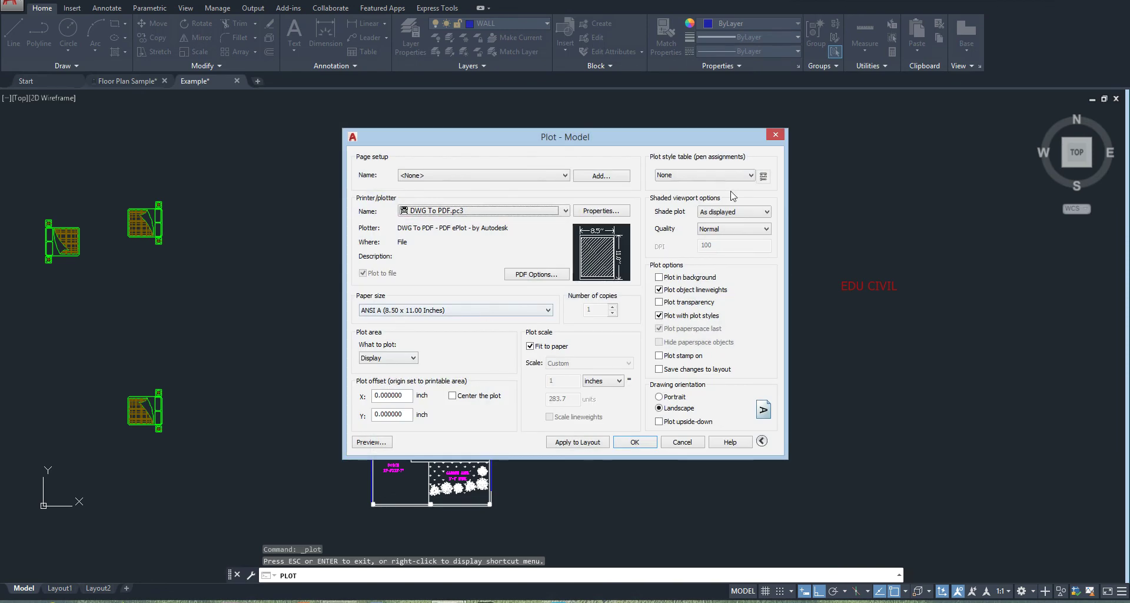
left_click(776, 135)
scroll(442, 288, "up", 4)
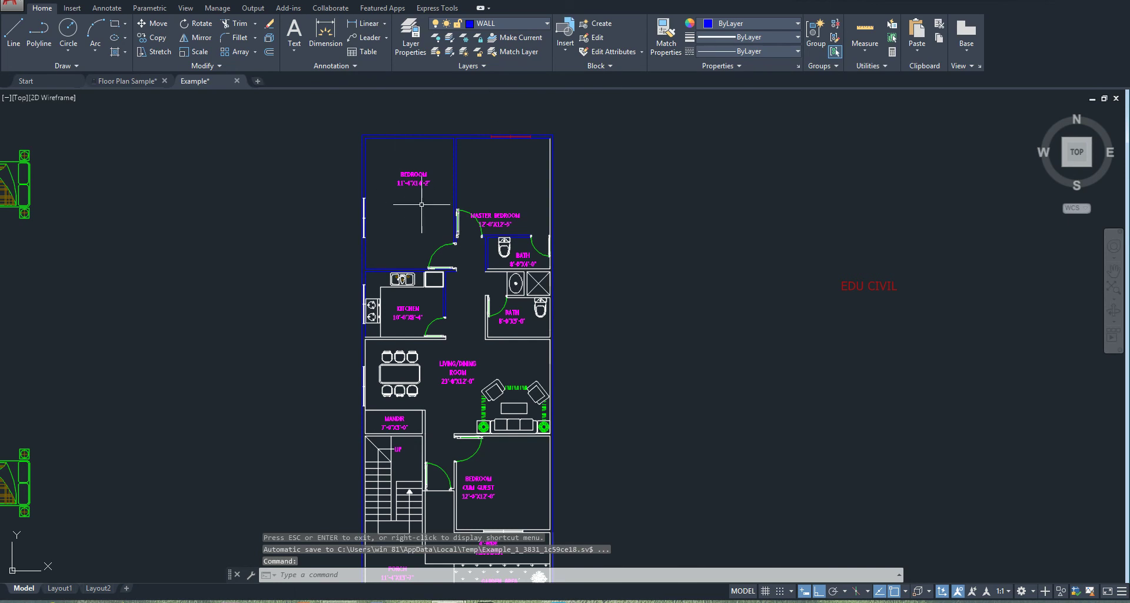
Turn plotting back on for the Dimension layer in the Layer Properties Manager, and close the manager.
type("LA")
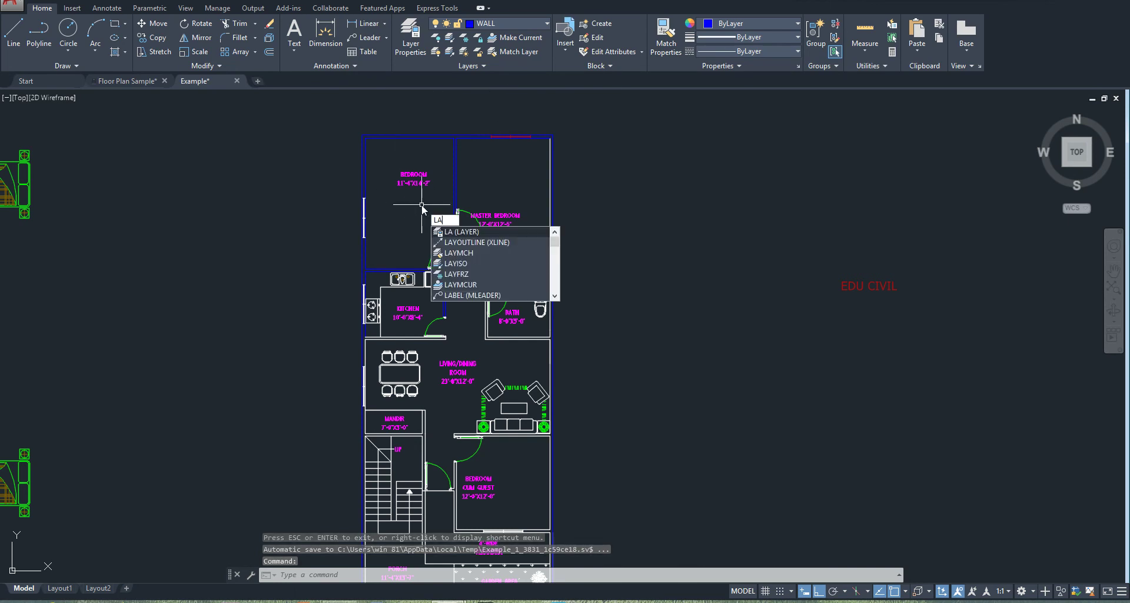
key("Return")
left_click(366, 219)
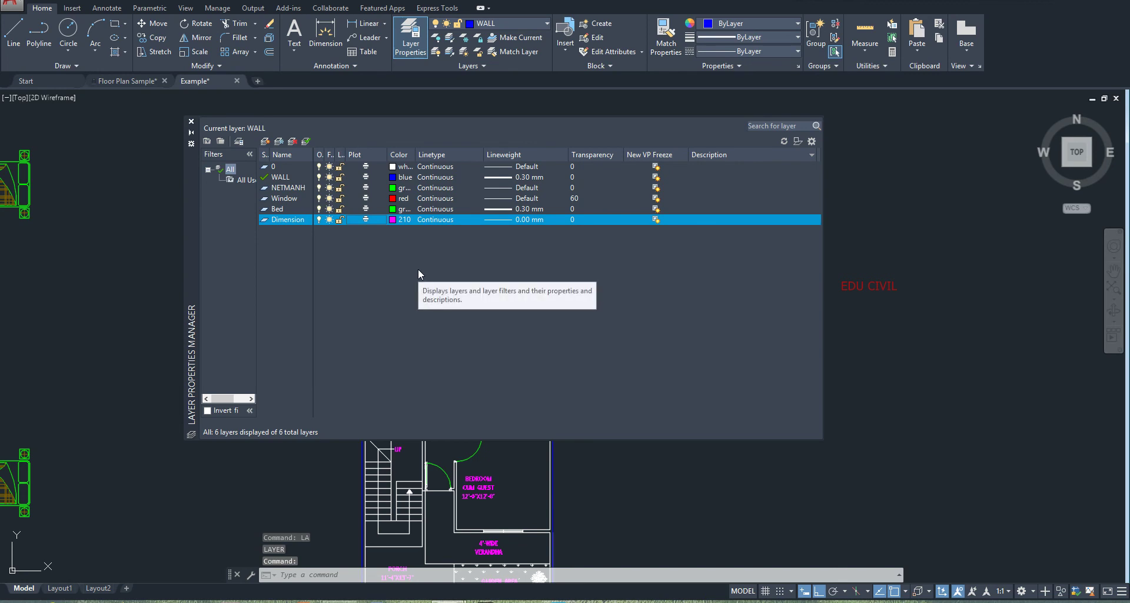
left_click(192, 122)
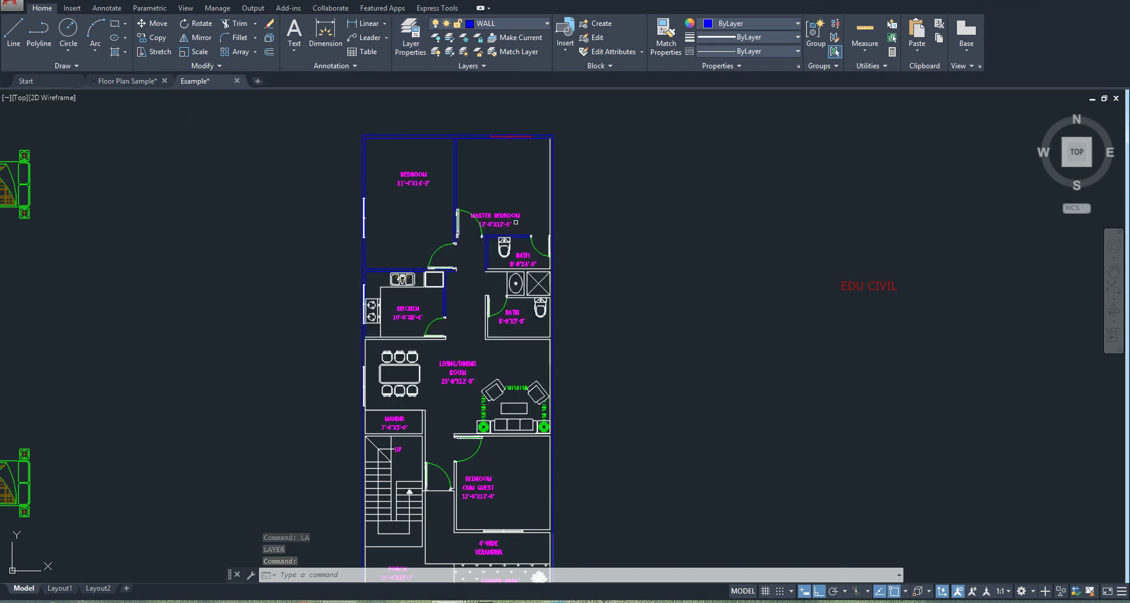
Turn off the Dimension layer and layer 0 with the layer Off tool by picking a room label and a door object.
scroll(441, 175, "up", 2)
middle_click_drag(431, 182, 447, 268)
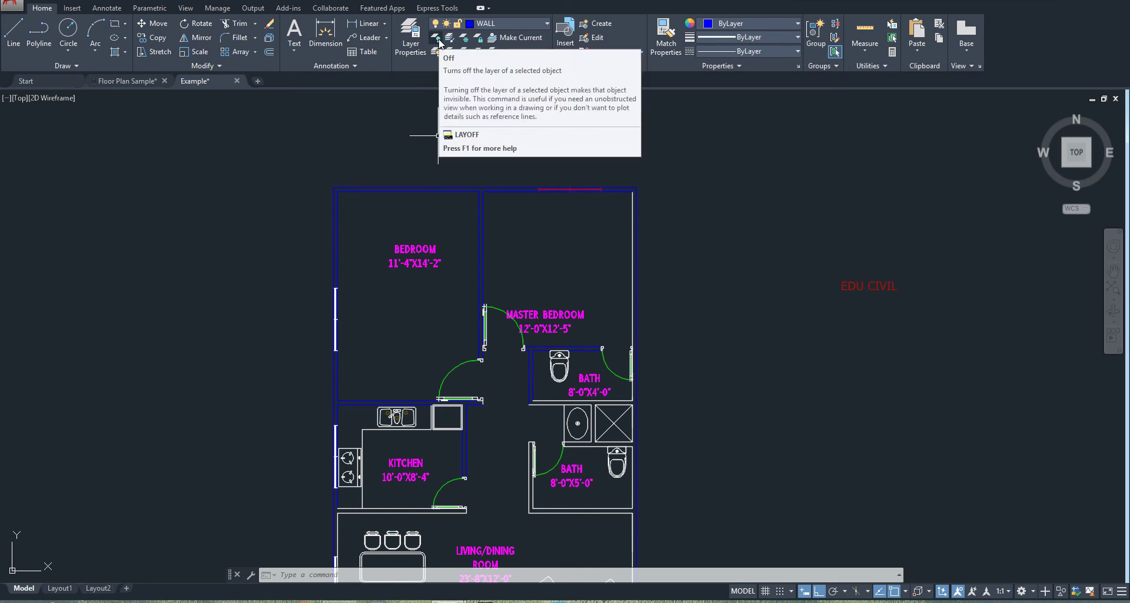
left_click(438, 39)
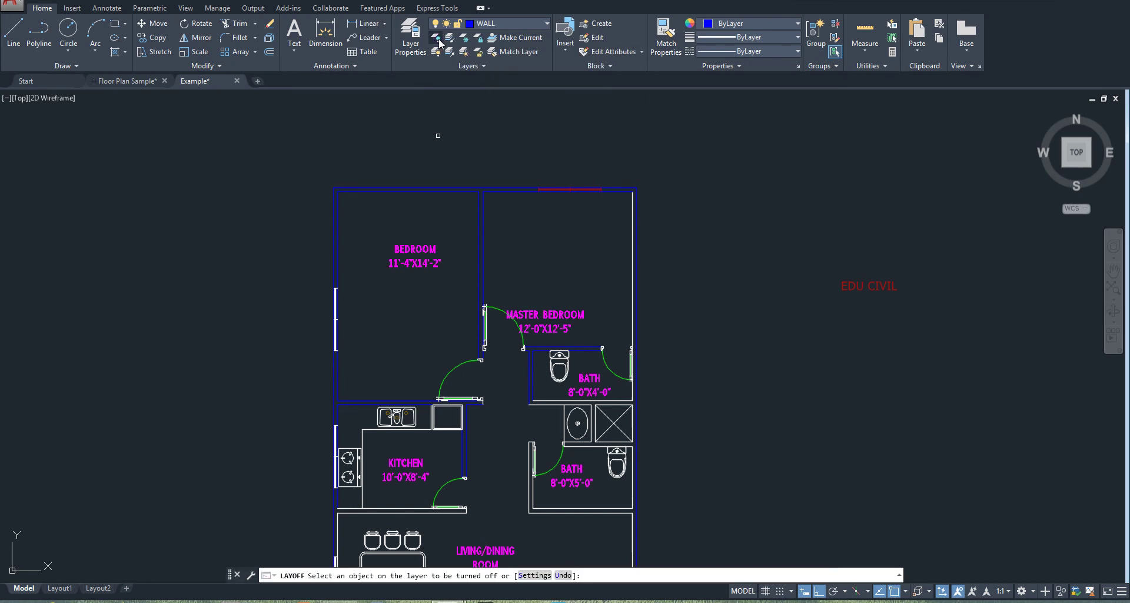
left_click(422, 249)
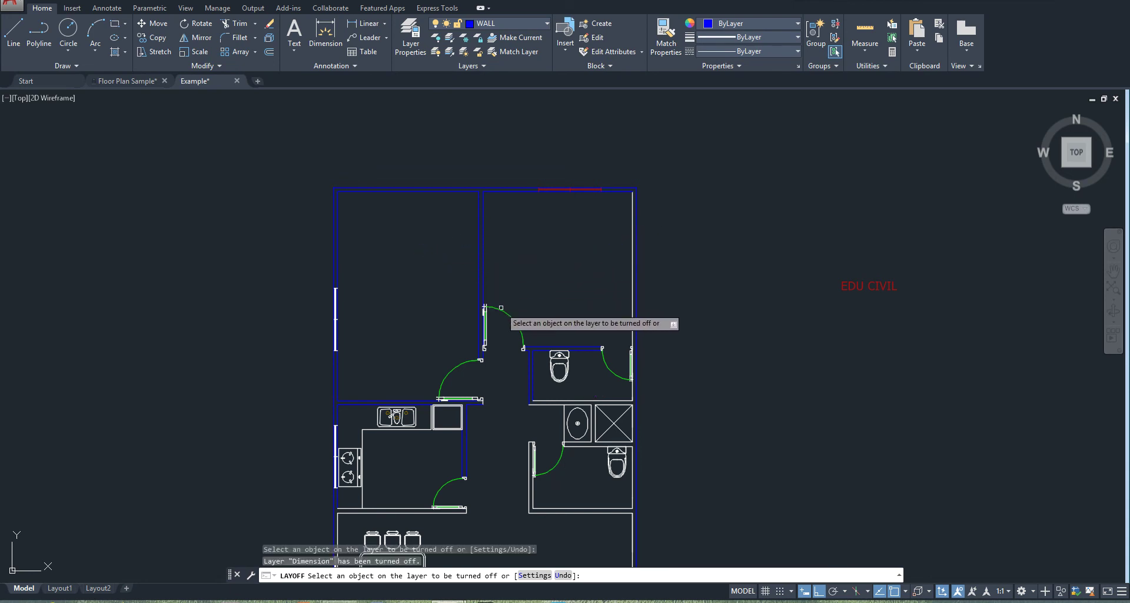
left_click(503, 311)
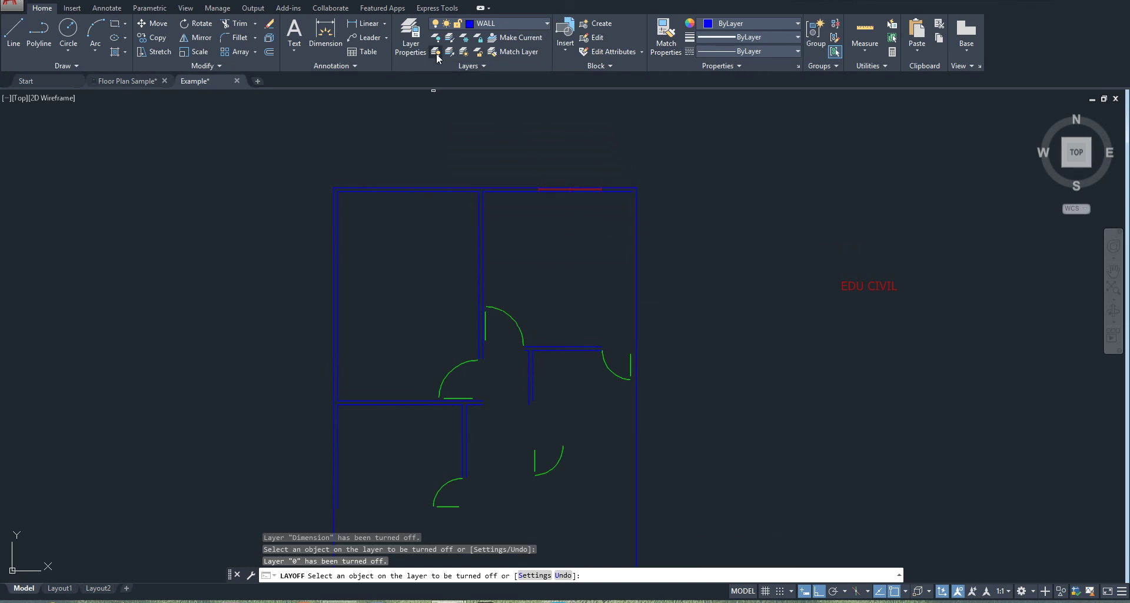
Turn the Dimension layer and layer 0 back on.
left_click(500, 26)
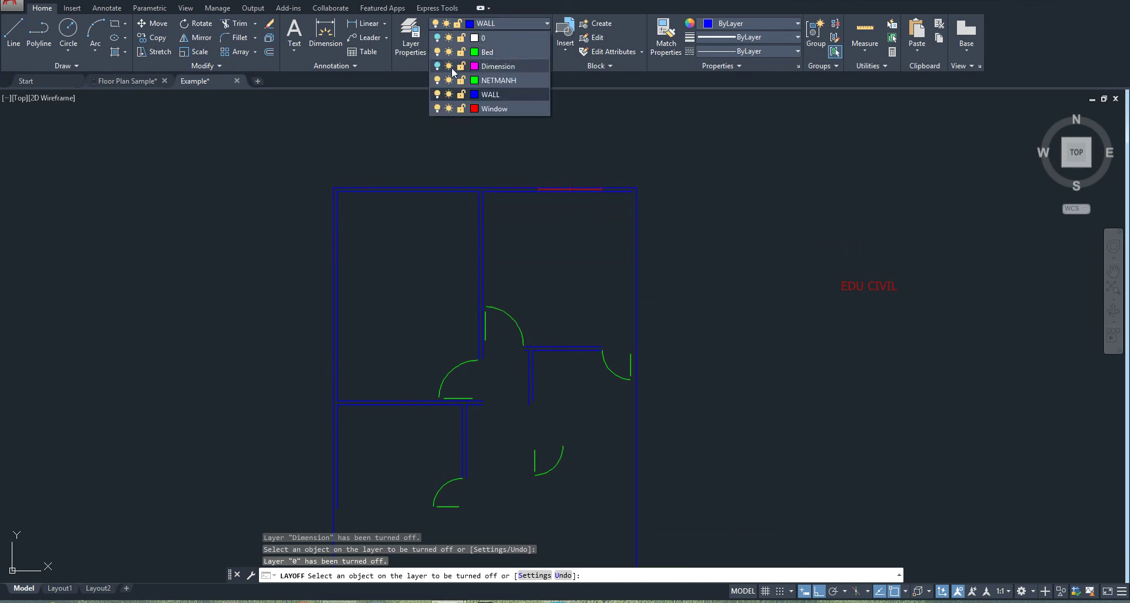
left_click(437, 66)
left_click(437, 38)
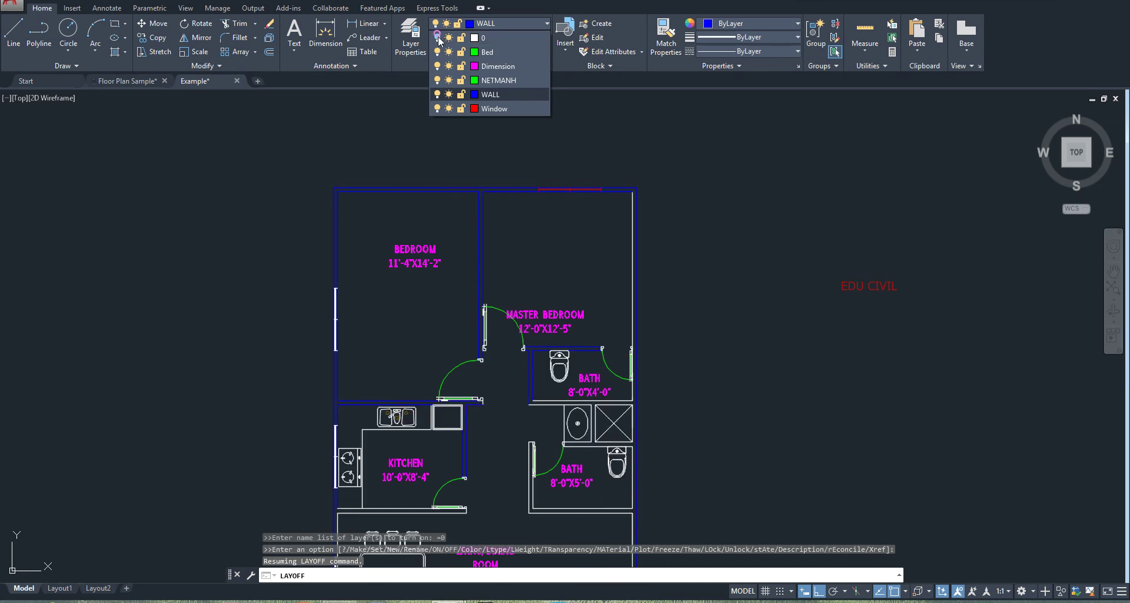
left_click(572, 171)
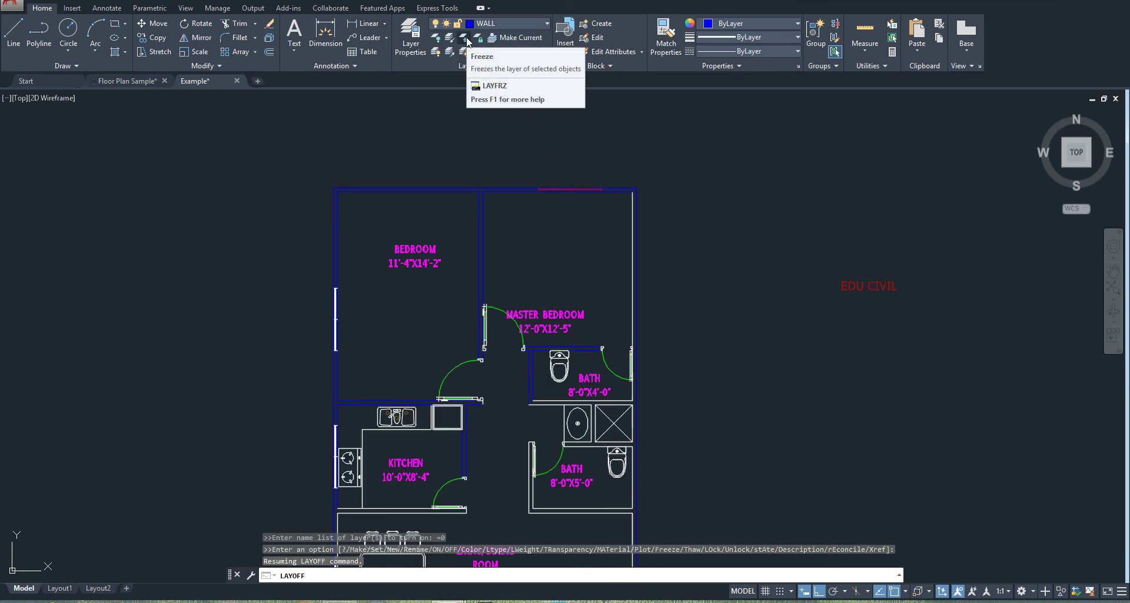
Freeze the Dimension layer by picking the bedroom label, and try to freeze the WALL layer by picking a wall line.
left_click(466, 40)
left_click(418, 253)
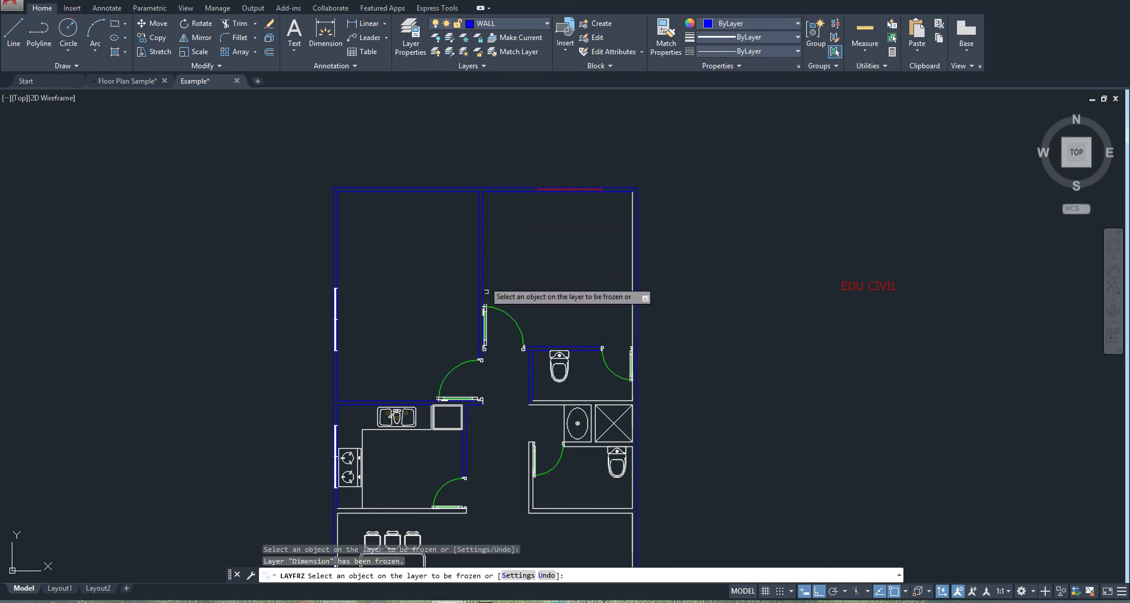
left_click(383, 401)
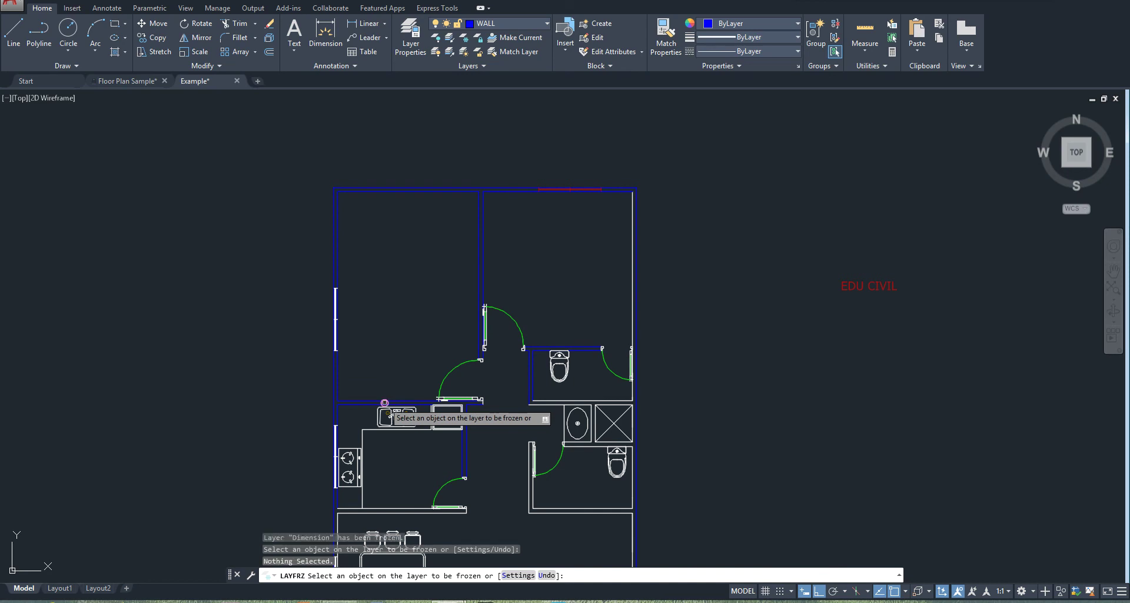
left_click(365, 403)
left_click(365, 403)
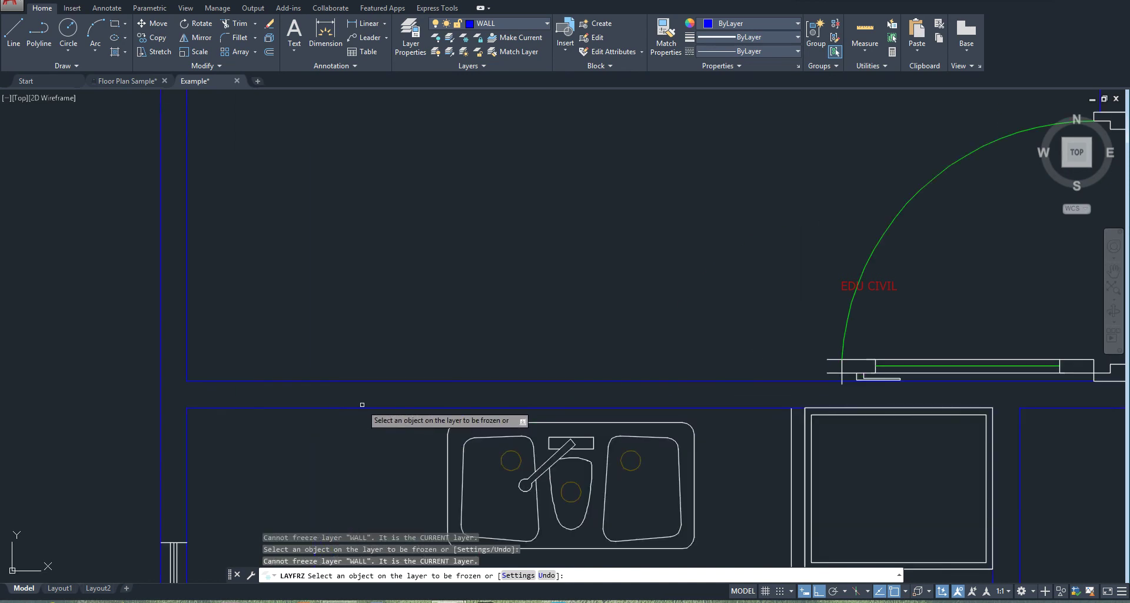
scroll(368, 409, "up", 8)
scroll(378, 380, "down", 8)
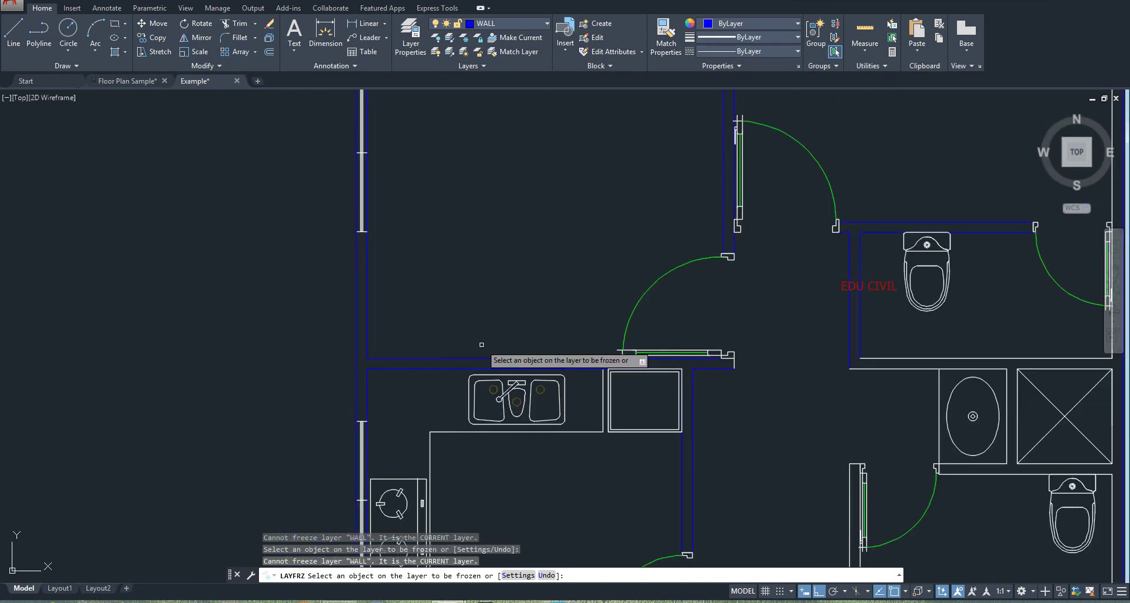
middle_click_drag(497, 353, 566, 219)
scroll(645, 234, "down", 4)
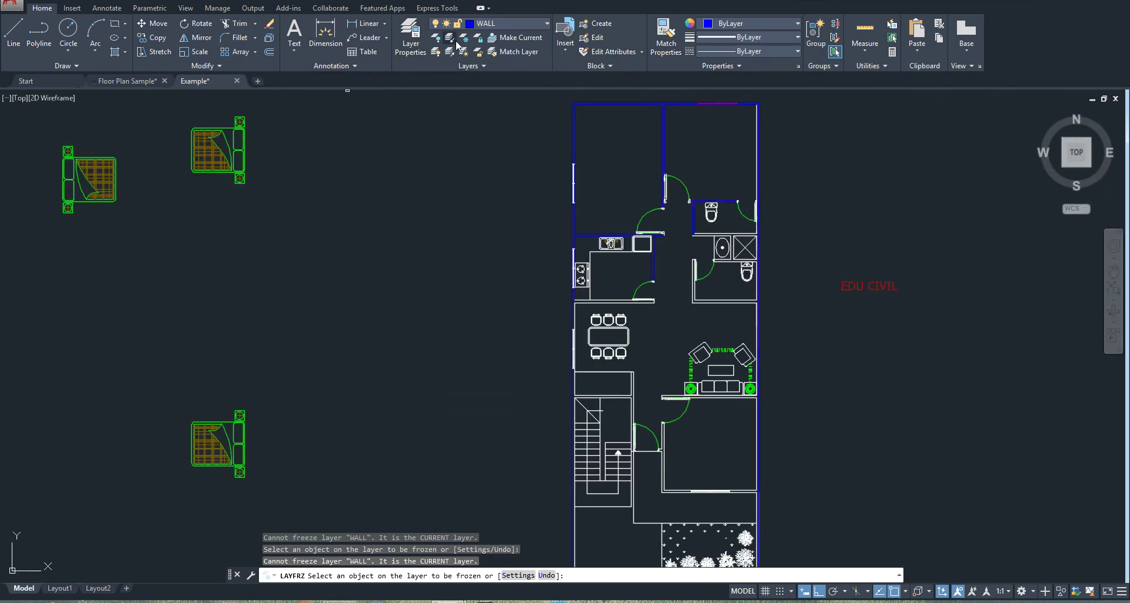
Thaw the Dimension layer and make it the current layer by picking the bedroom label.
left_click(499, 26)
left_click(448, 66)
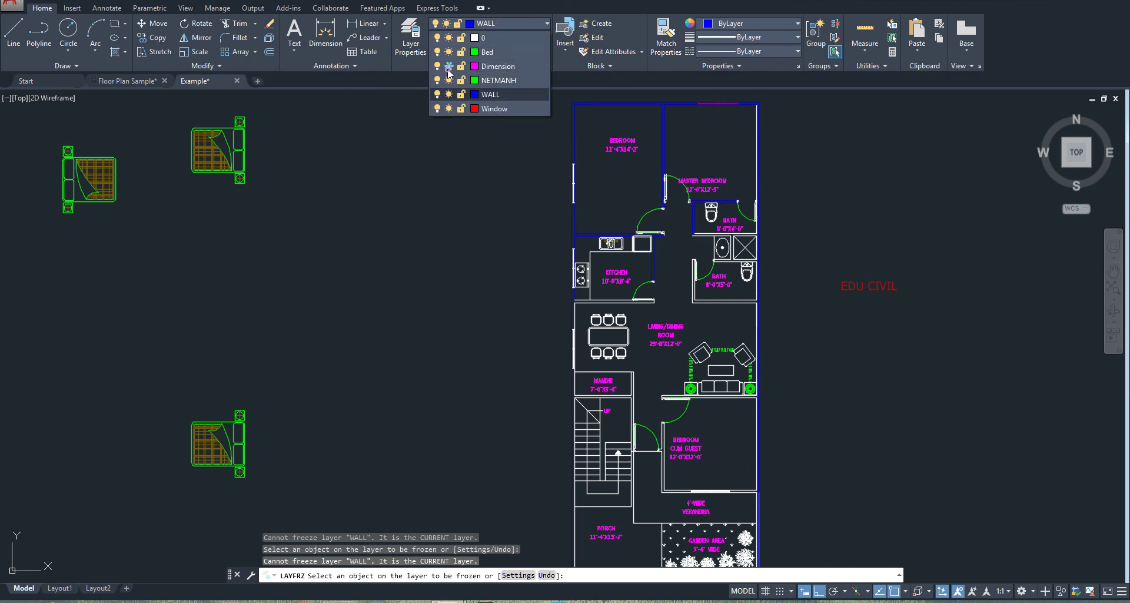
middle_click_drag(455, 185, 338, 189)
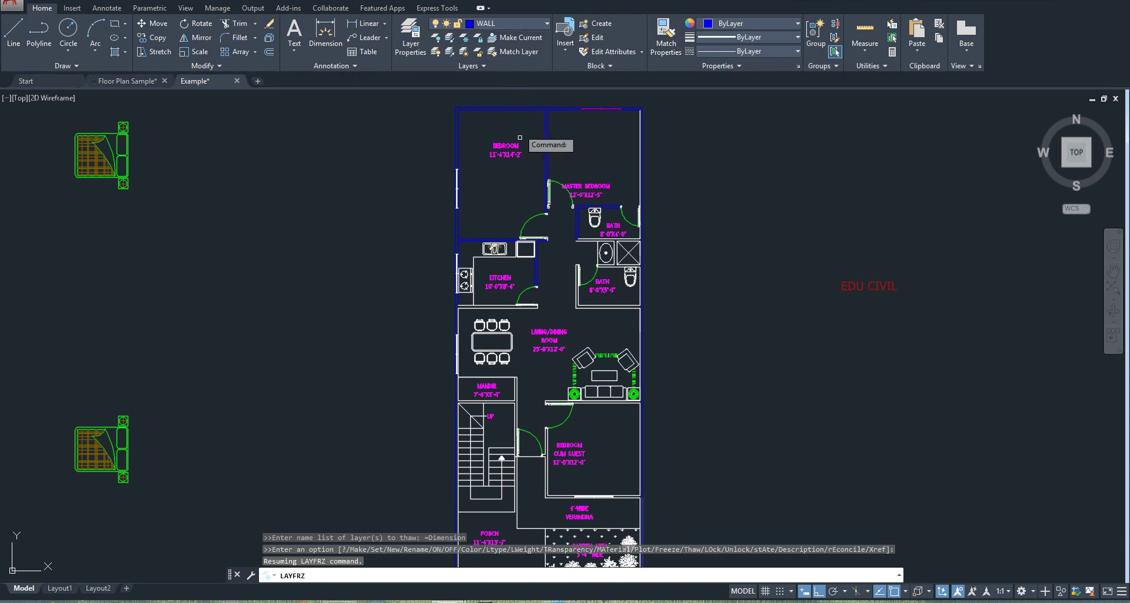
key("Escape")
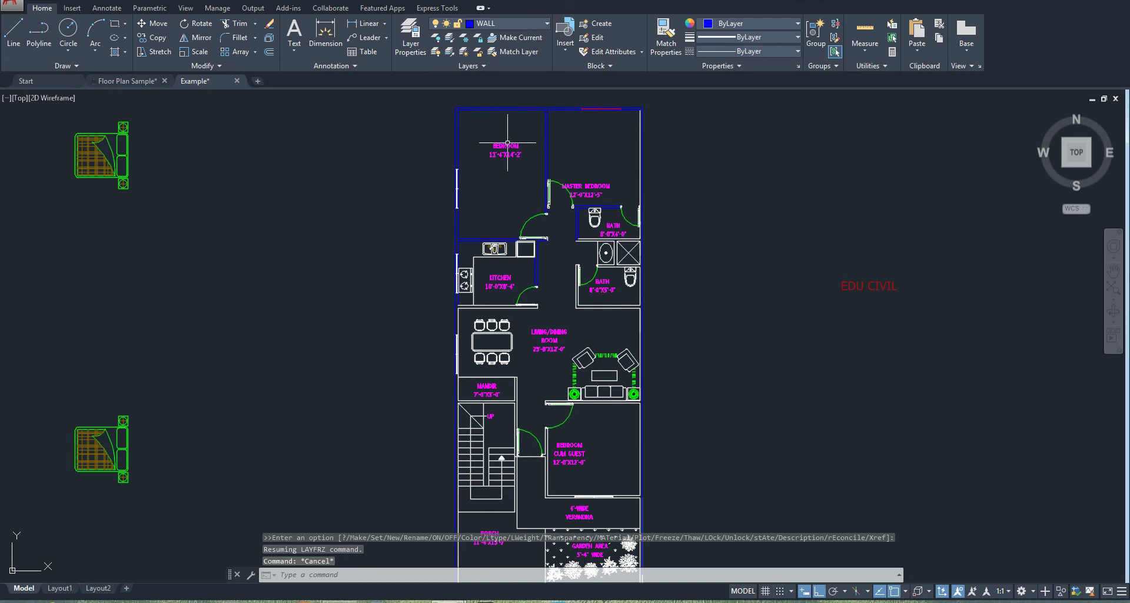
left_click(521, 37)
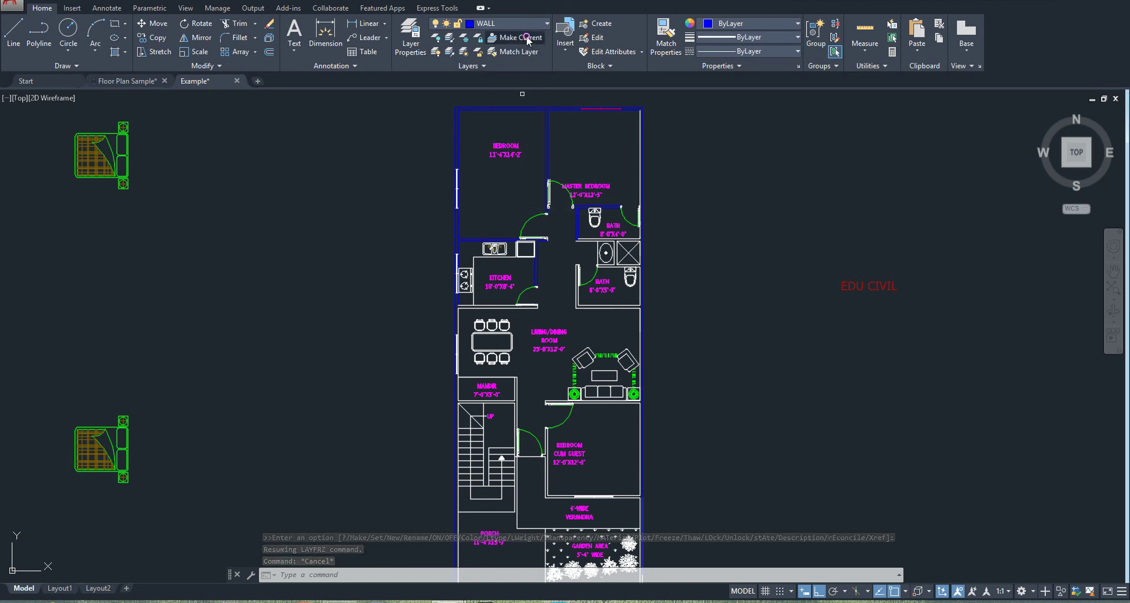
left_click(513, 147)
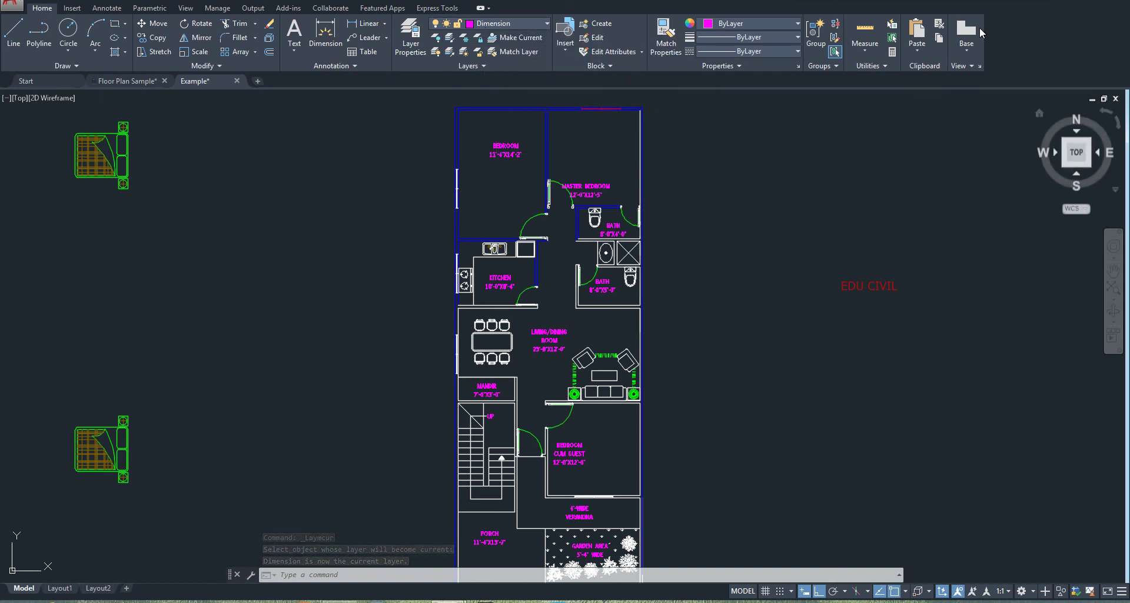
Lower the locked layer fading to 22%.
left_click(485, 66)
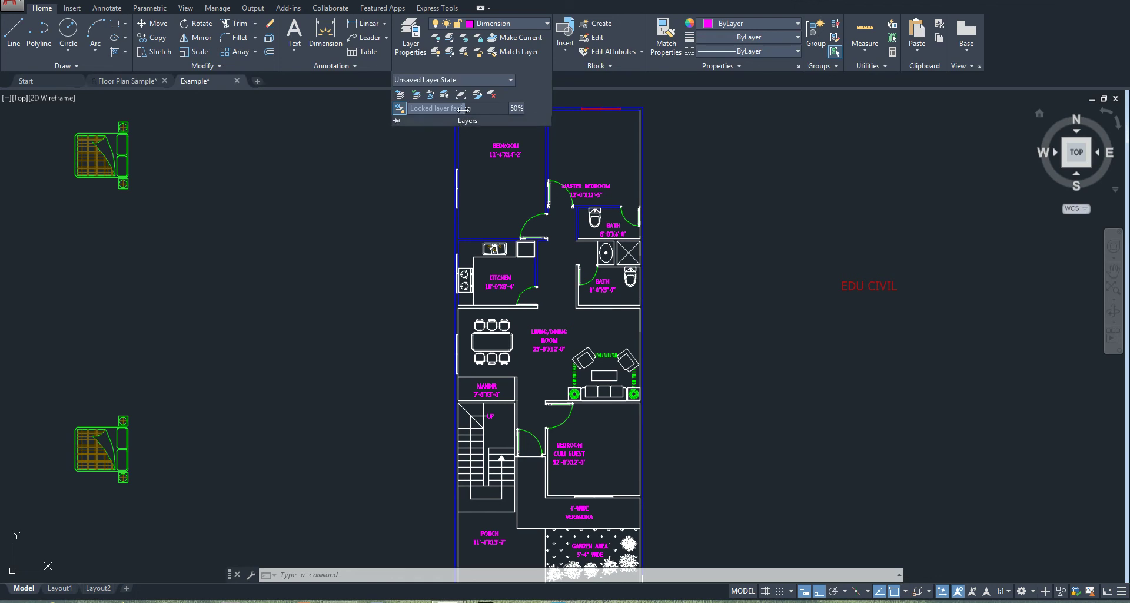
left_click_drag(464, 109, 419, 111)
left_click_drag(507, 112, 523, 111)
left_click(585, 123)
key("Escape")
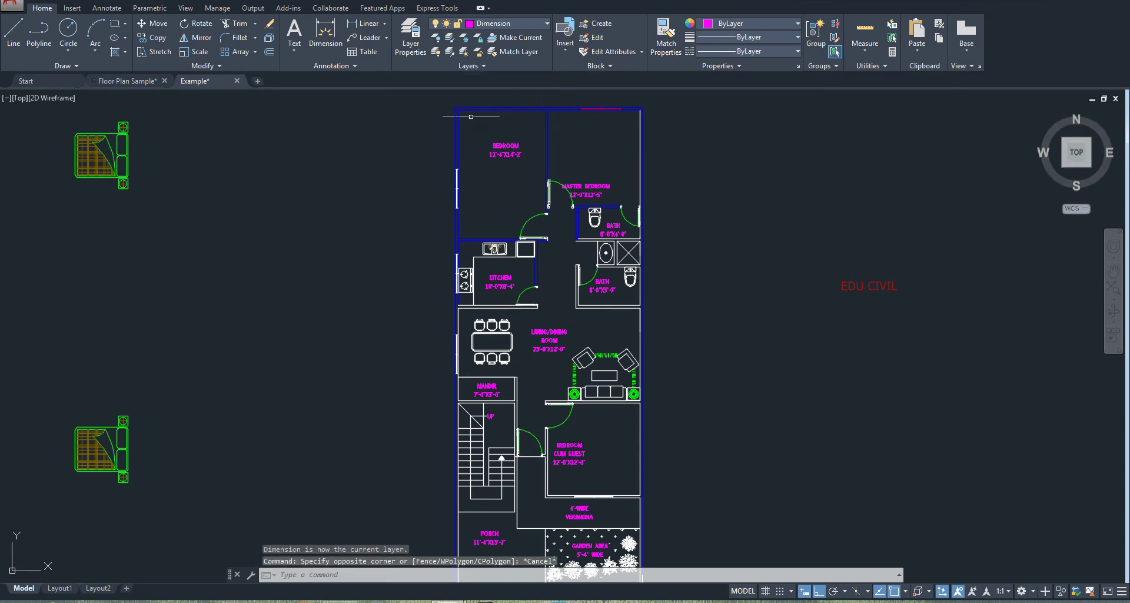
Lock the Dimension layer by picking the bedroom label in the floor plan.
left_click(479, 41)
left_click(507, 152)
scroll(525, 142, "up", 3)
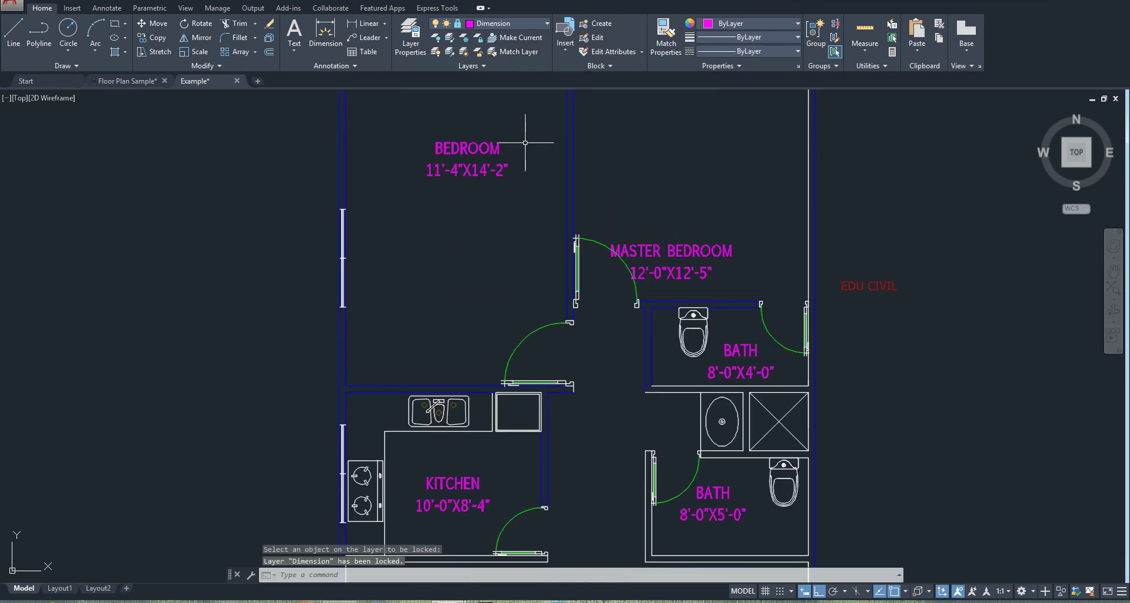
scroll(525, 142, "up", 2)
middle_click_drag(500, 131, 485, 264)
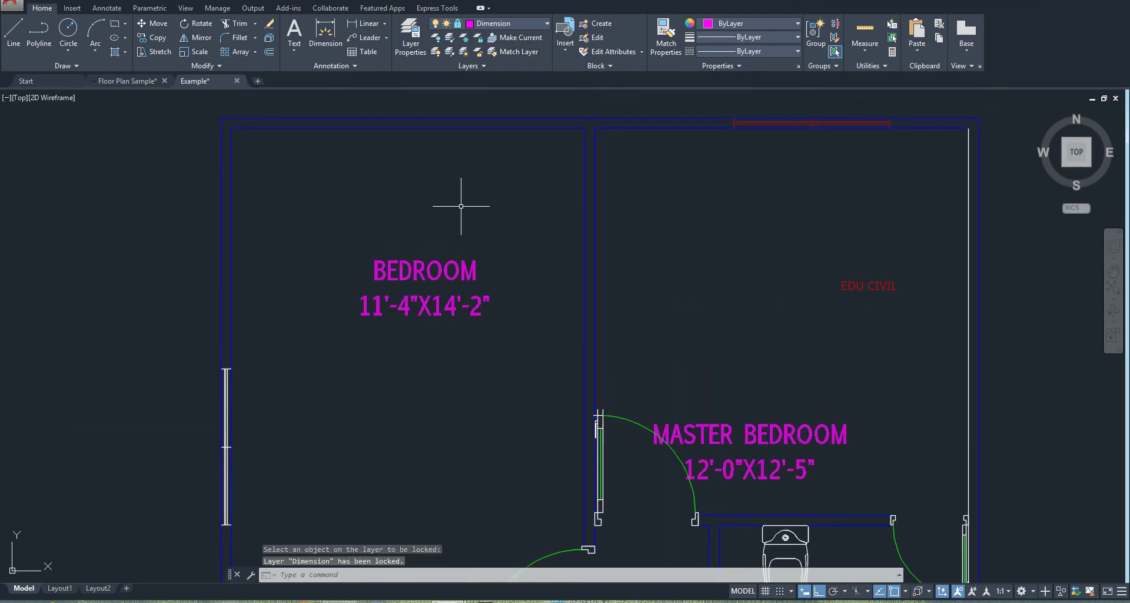
Raise the locked layer fading to 67% and check the room labels across the plan.
left_click(482, 65)
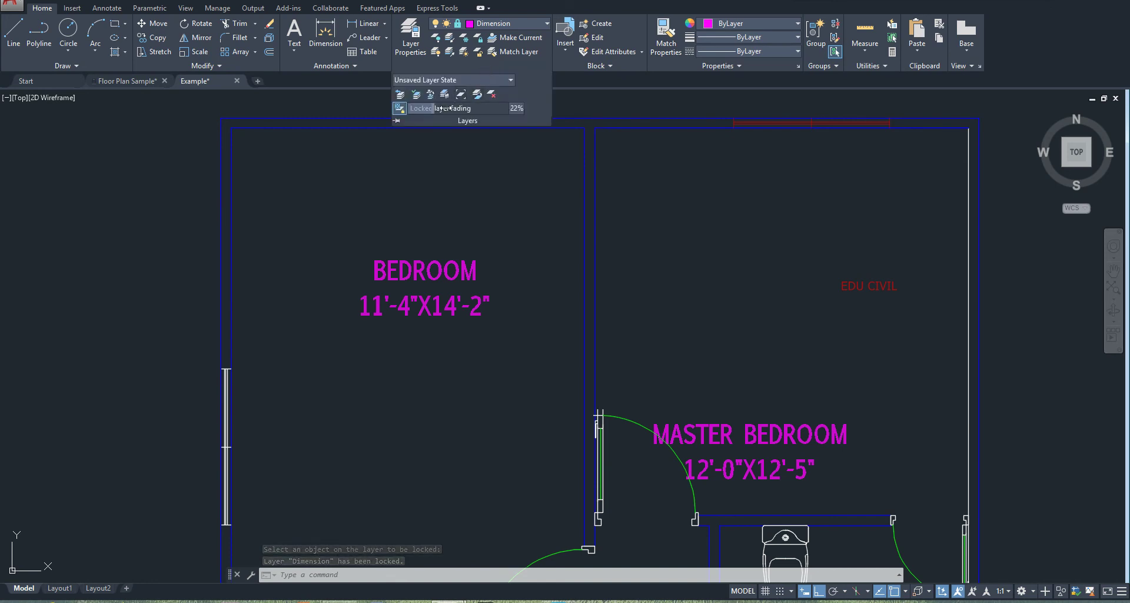
left_click_drag(443, 108, 543, 108)
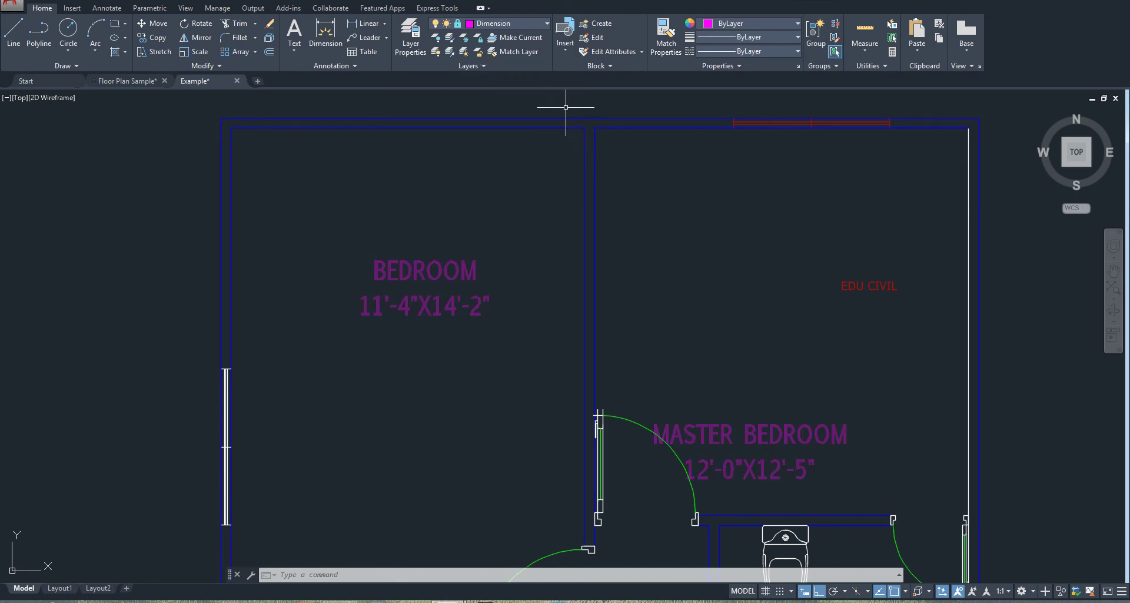
scroll(782, 328, "down", 3)
middle_click_drag(782, 327, 518, 139)
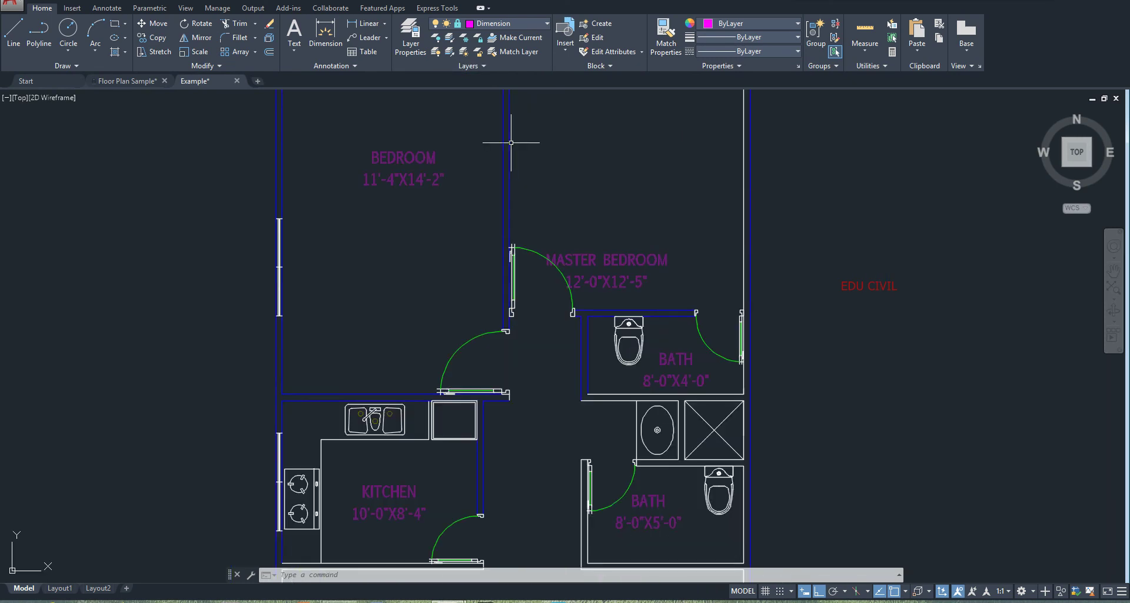
scroll(664, 325, "down", 2)
middle_click_drag(537, 232, 464, 312)
scroll(466, 255, "up", 4)
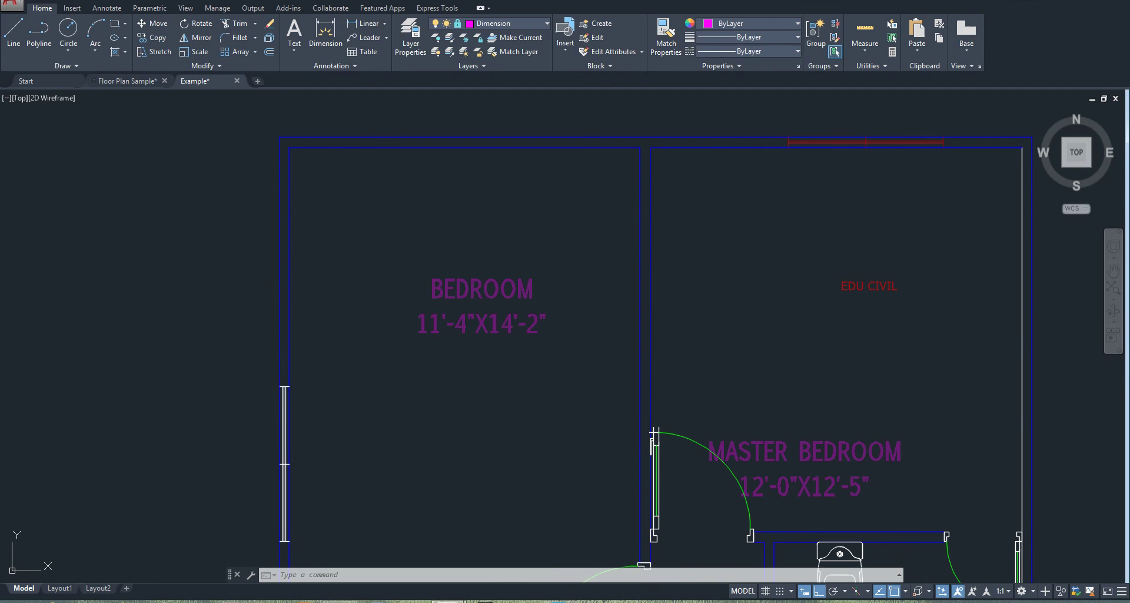
Try lower fading values for locked layers, set the locked layer fading to 77%, and check the room labels.
left_click(487, 69)
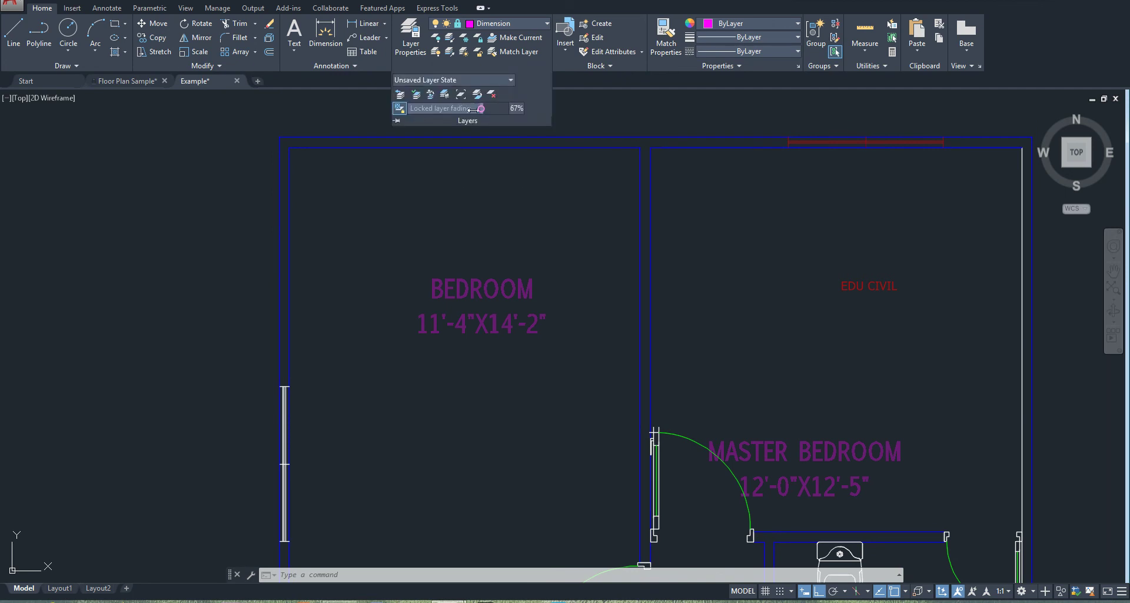
left_click_drag(472, 110, 412, 109)
left_click(452, 109)
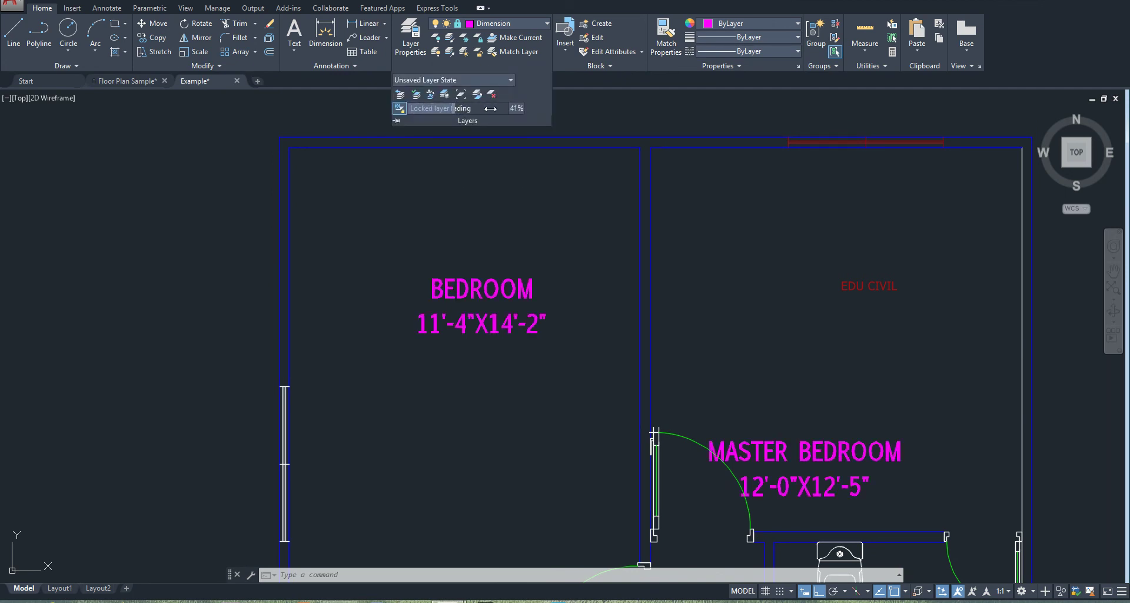
left_click_drag(490, 108, 593, 108)
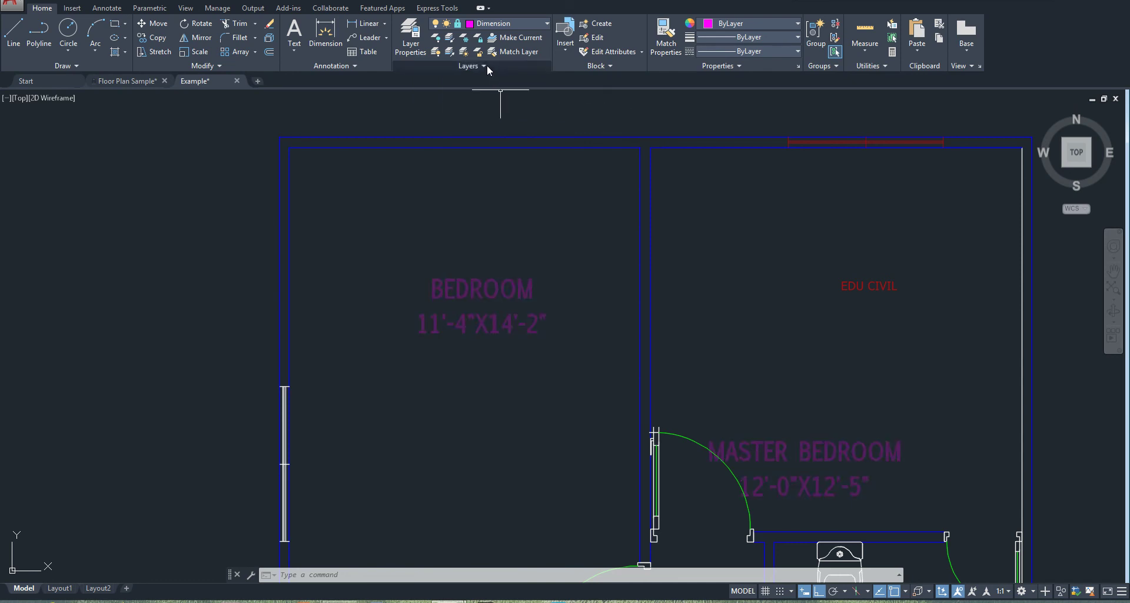
left_click(486, 66)
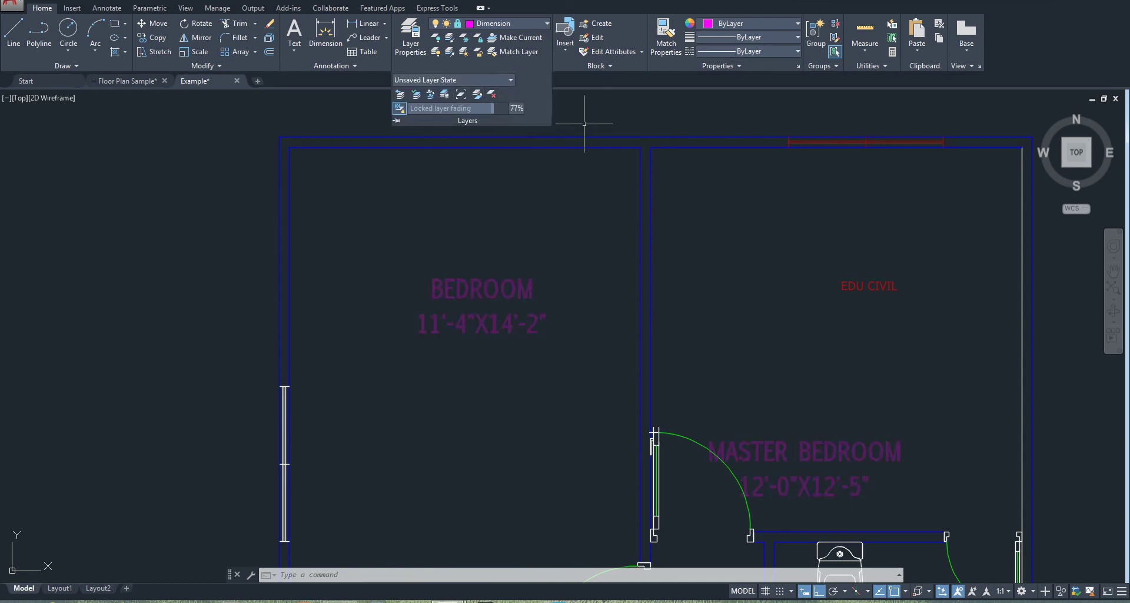
key("Escape")
scroll(590, 189, "down", 2)
mouse_move(590, 189)
middle_mouse_down()
mouse_move(529, 198)
mouse_move(522, 240)
mouse_move(479, 221)
mouse_move(501, 221)
mouse_move(495, 203)
middle_mouse_up()
scroll(479, 221, "down", 2)
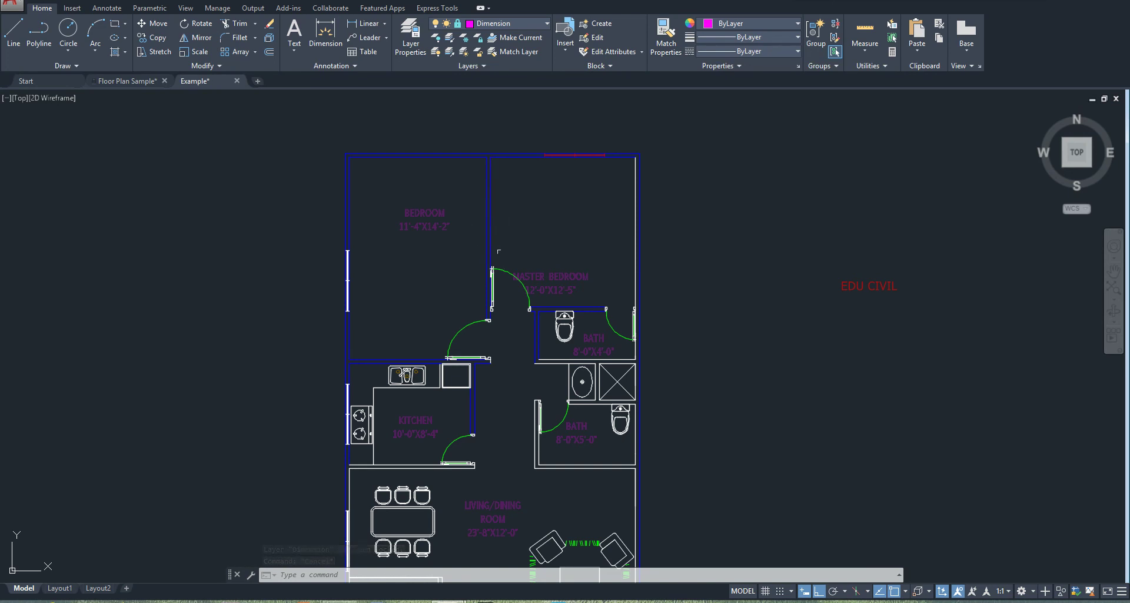
middle_click_drag(499, 252, 509, 220)
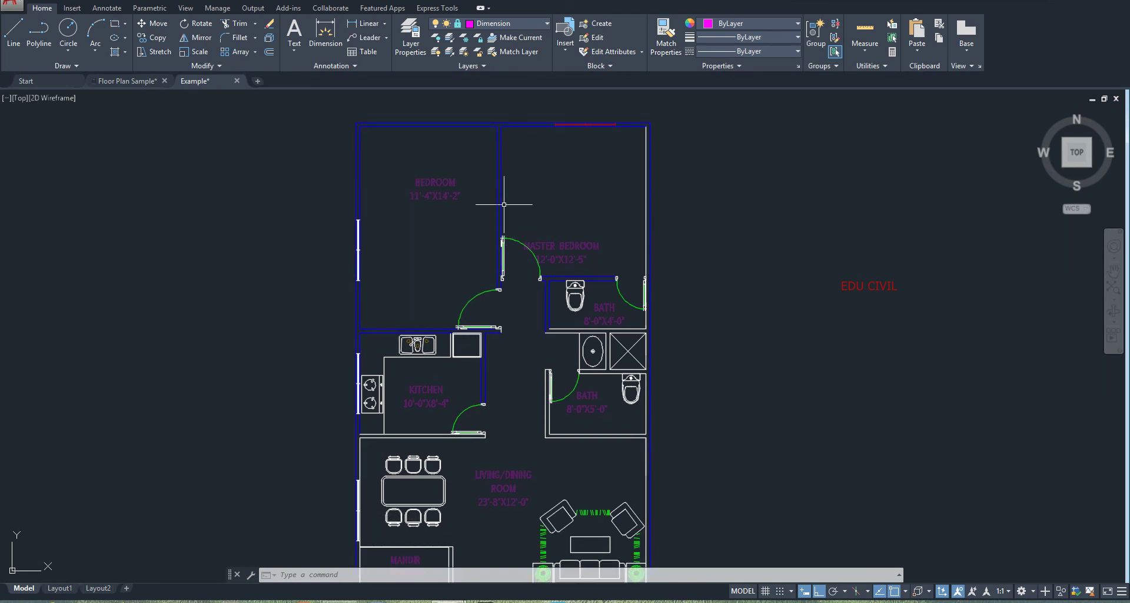